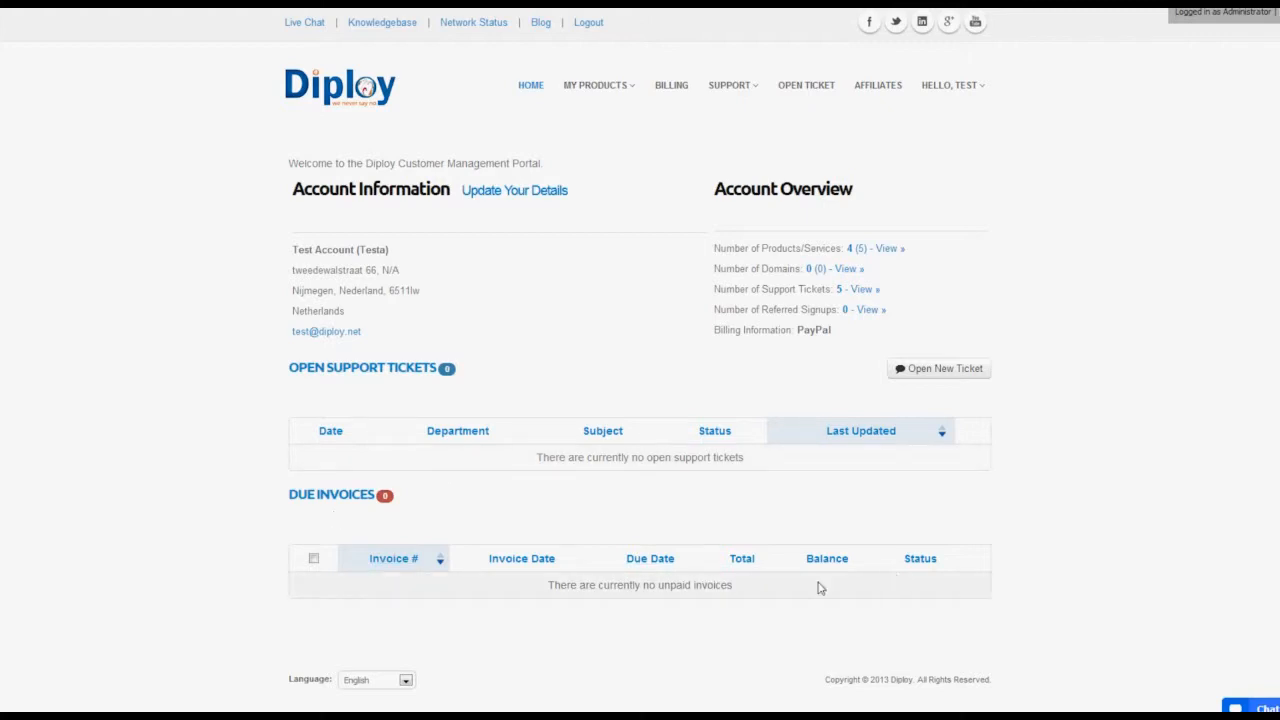
Bring up the My Hosting list of products and services from the My Products menu.
click(946, 369)
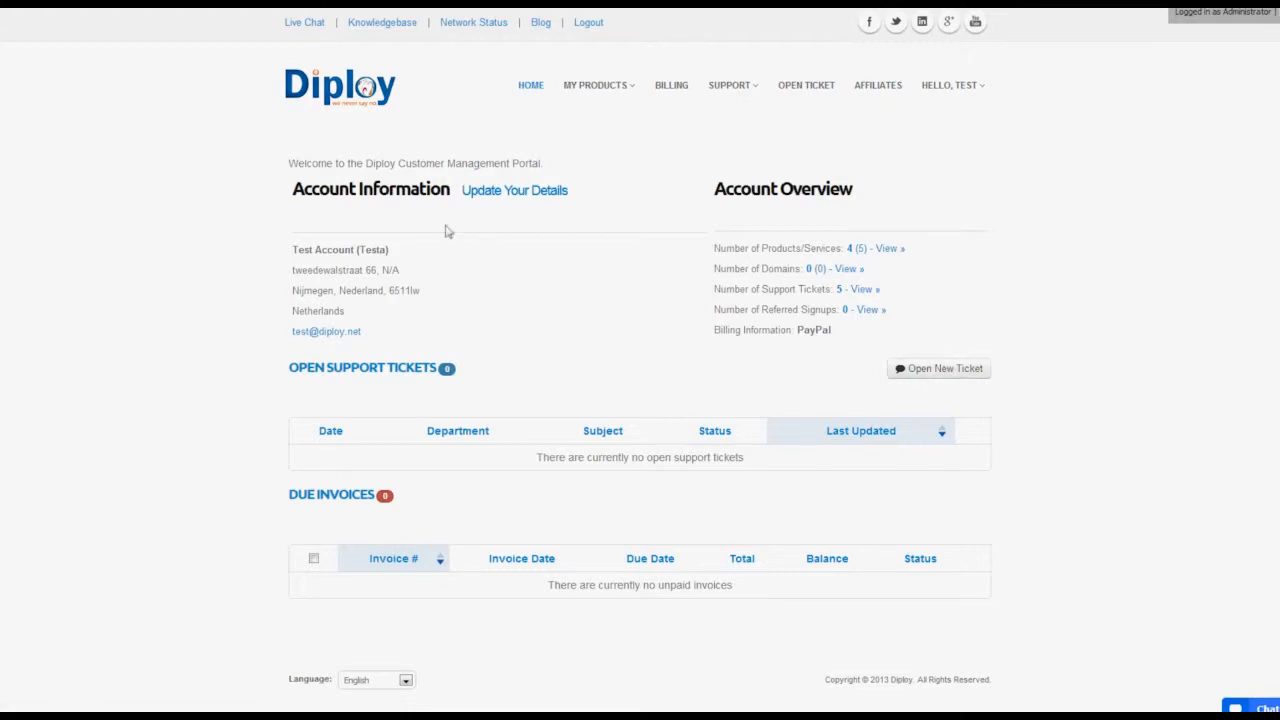
click(614, 90)
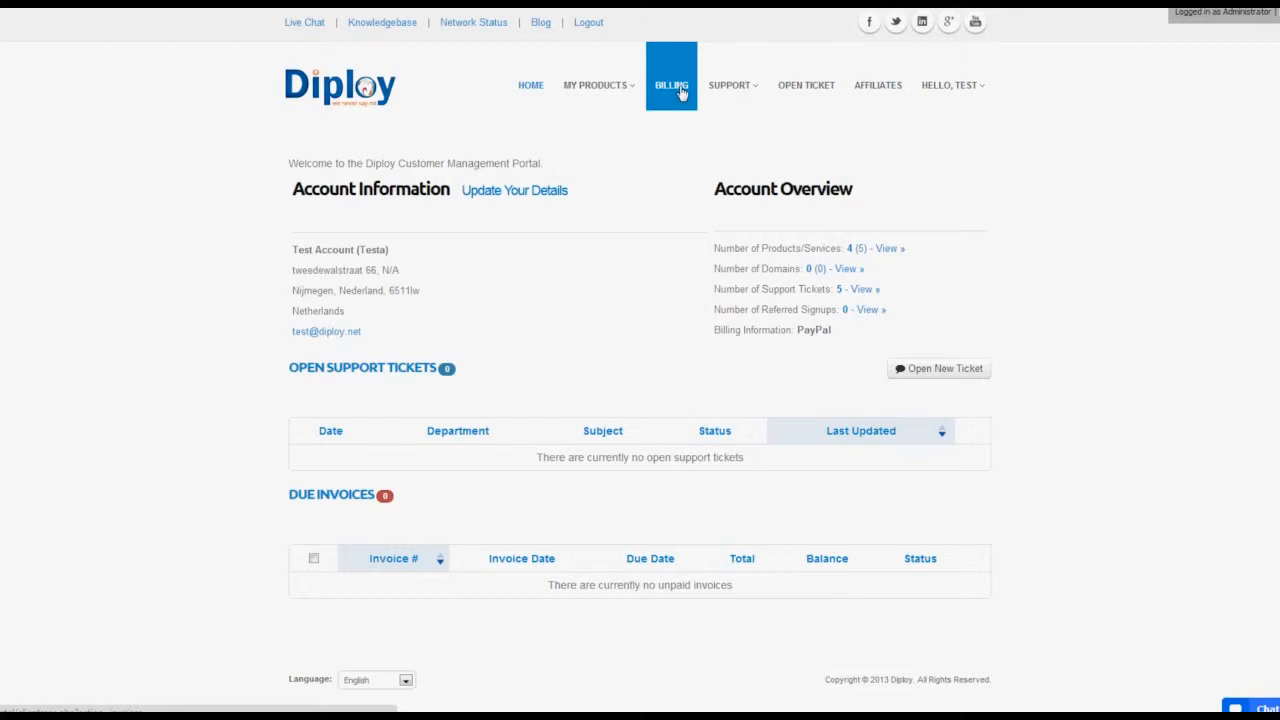
mouse_move(726, 94)
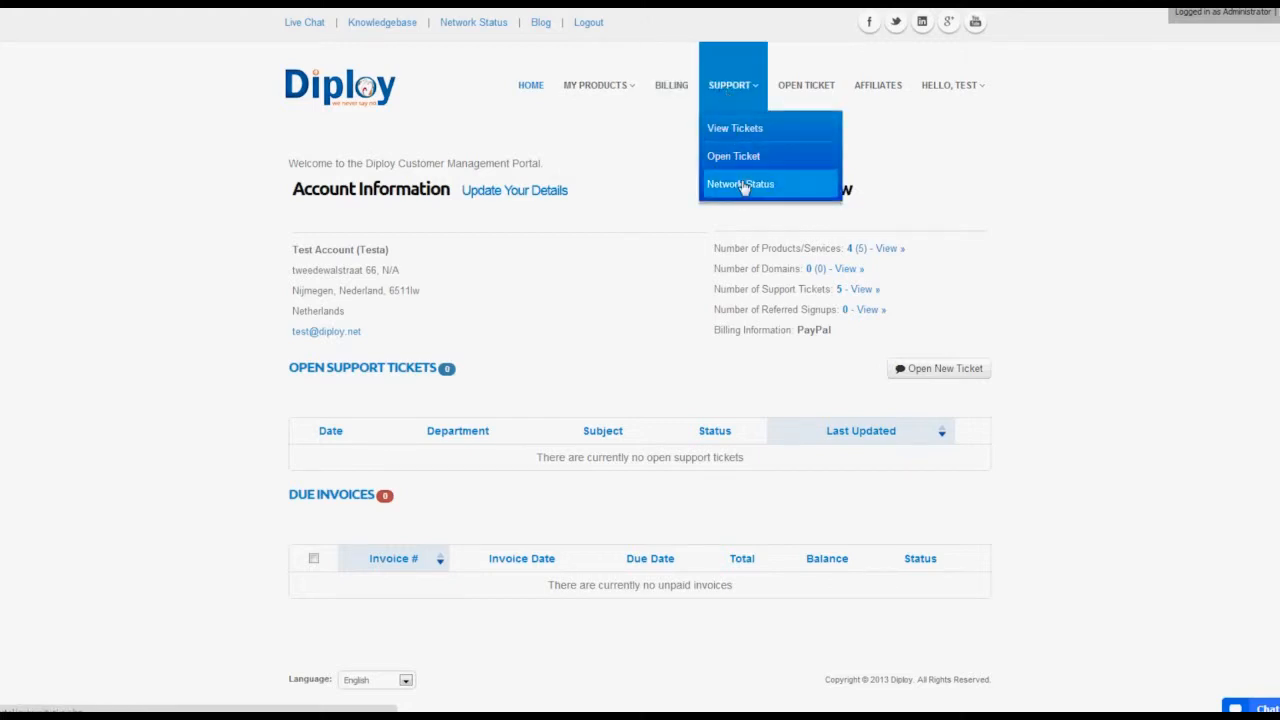
mouse_move(955, 90)
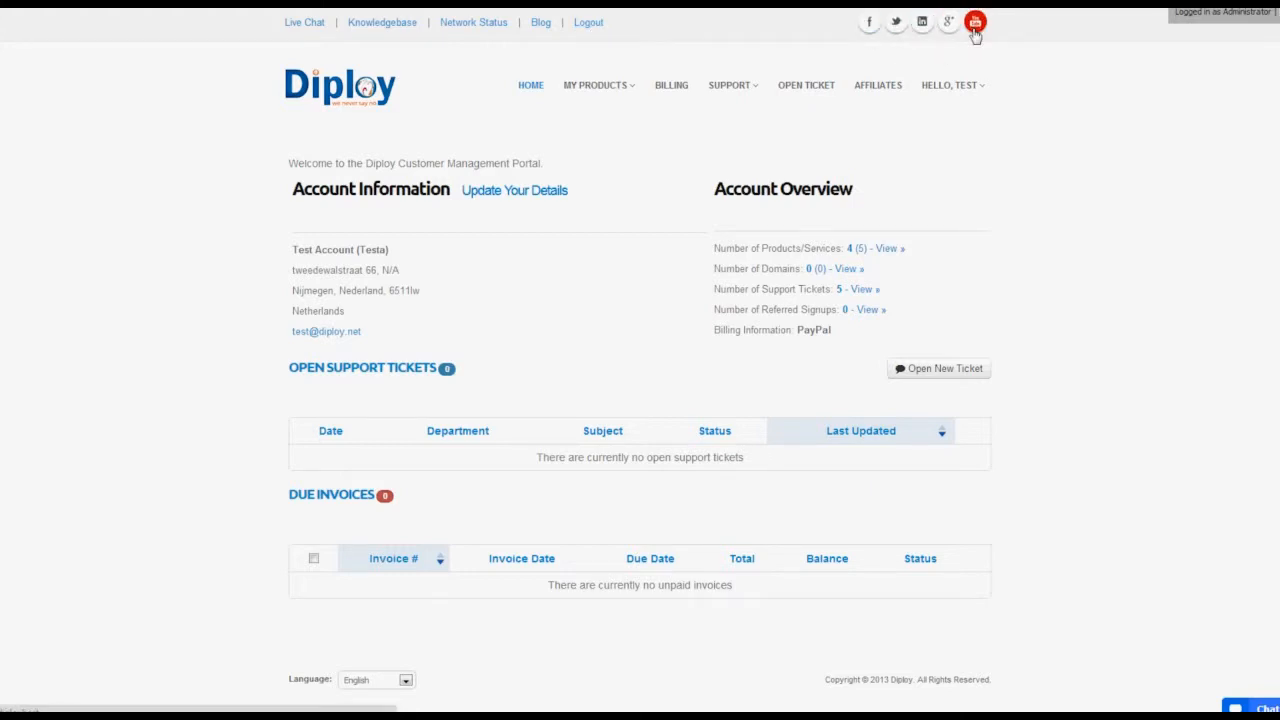
mouse_move(618, 96)
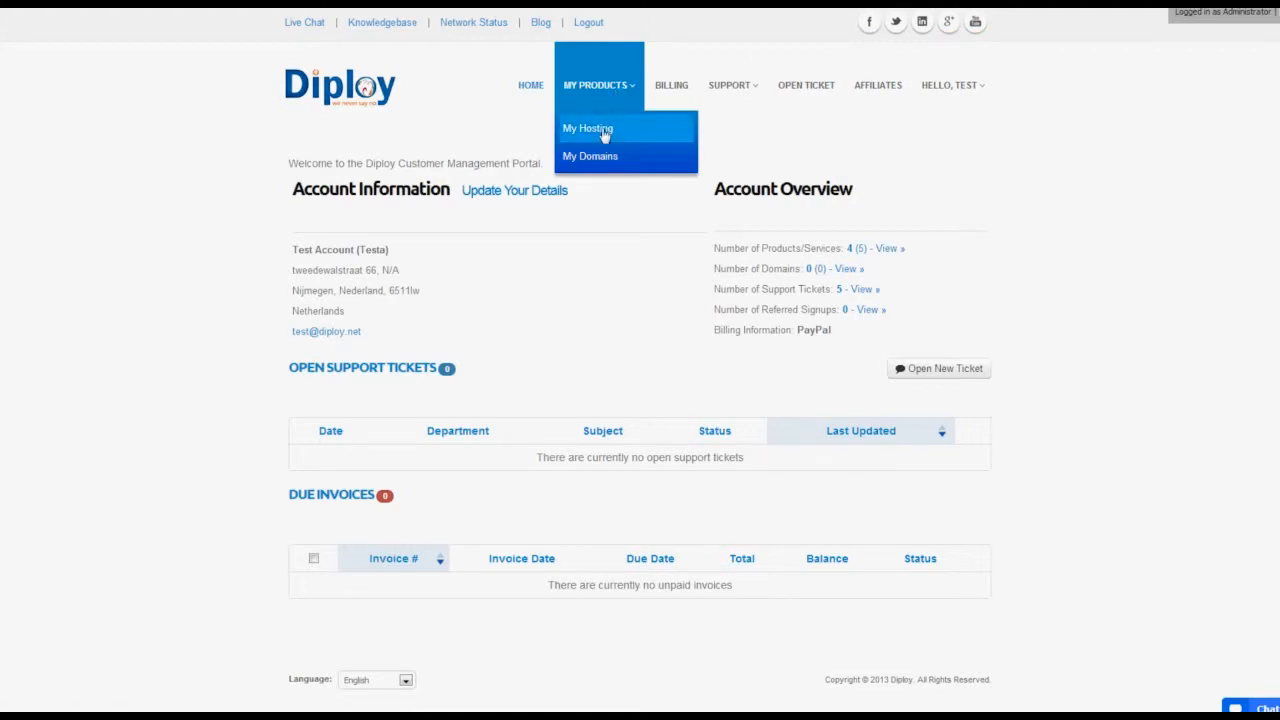
click(605, 133)
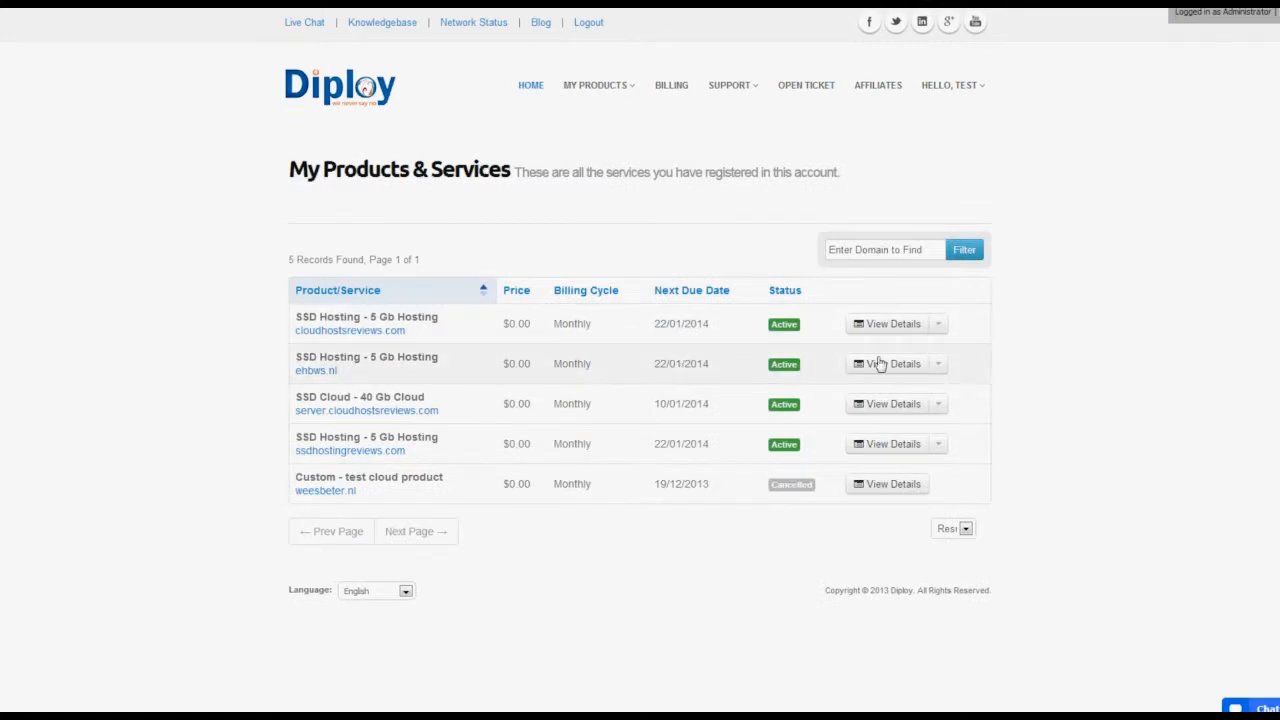
View the SSD Cloud 40 Gb server's details and IP 162.243.228.166, then its management actions.
click(938, 406)
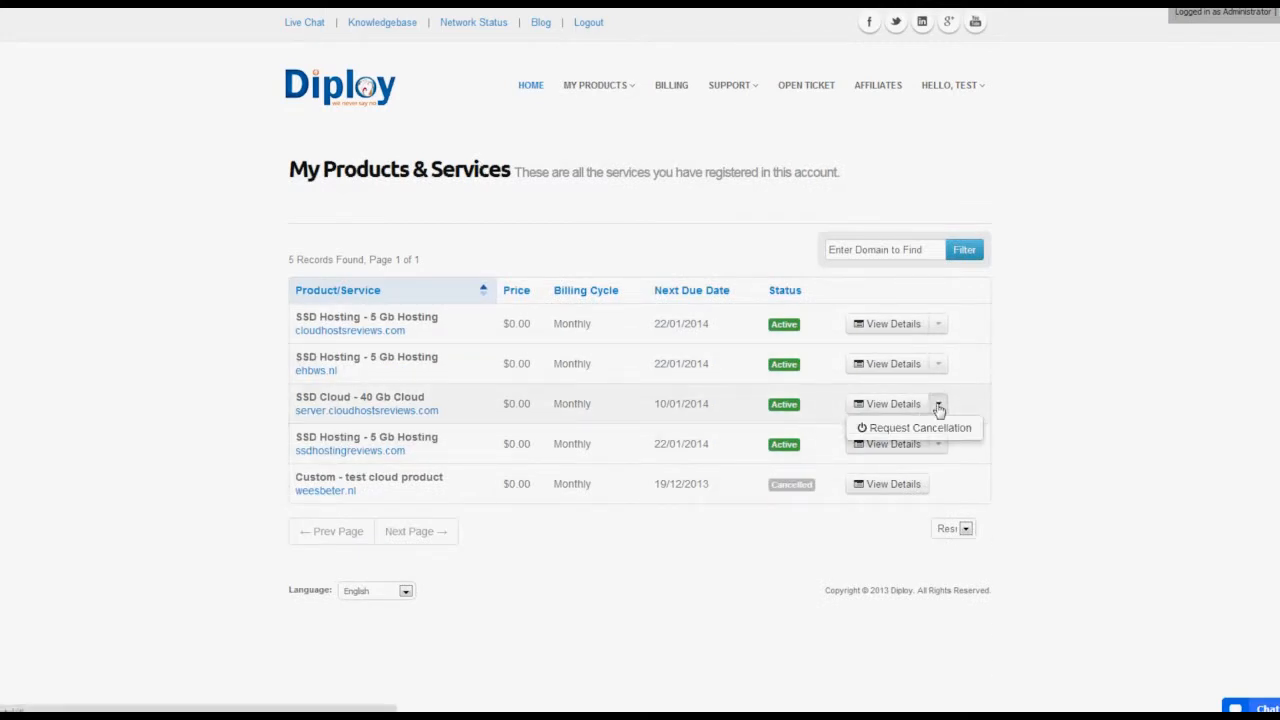
click(823, 402)
click(884, 406)
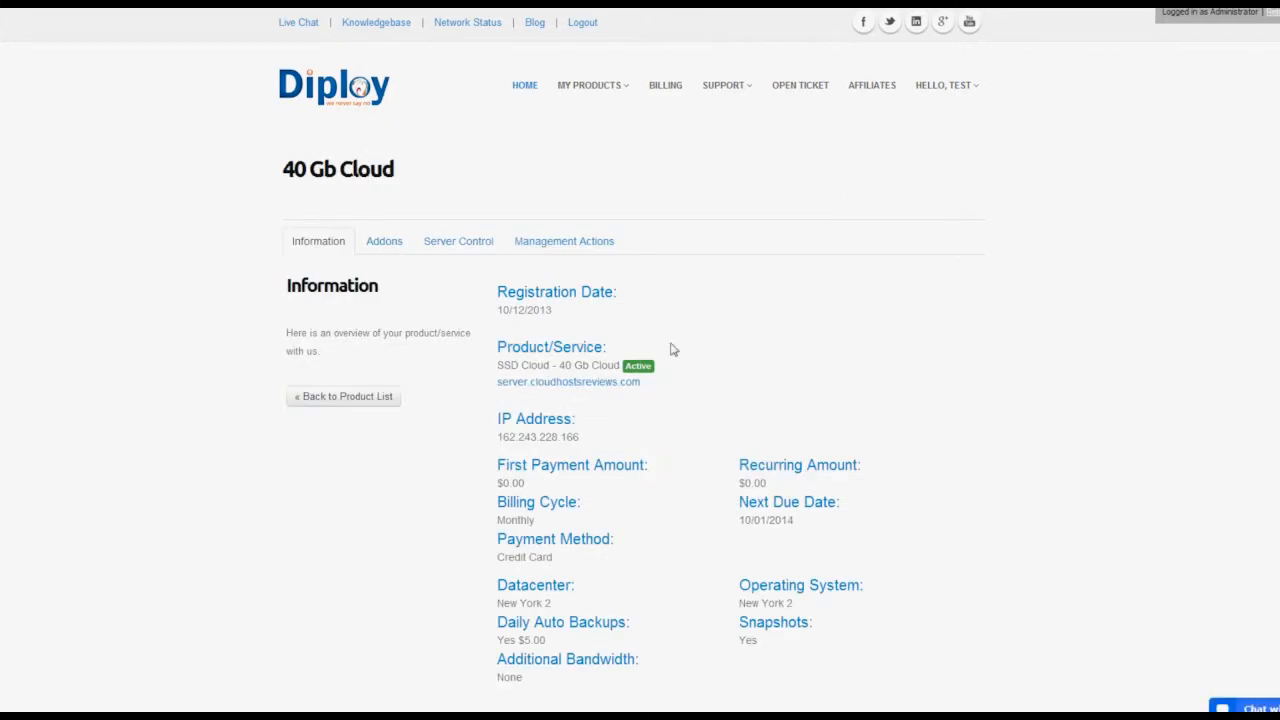
scroll(672, 348, down, 2)
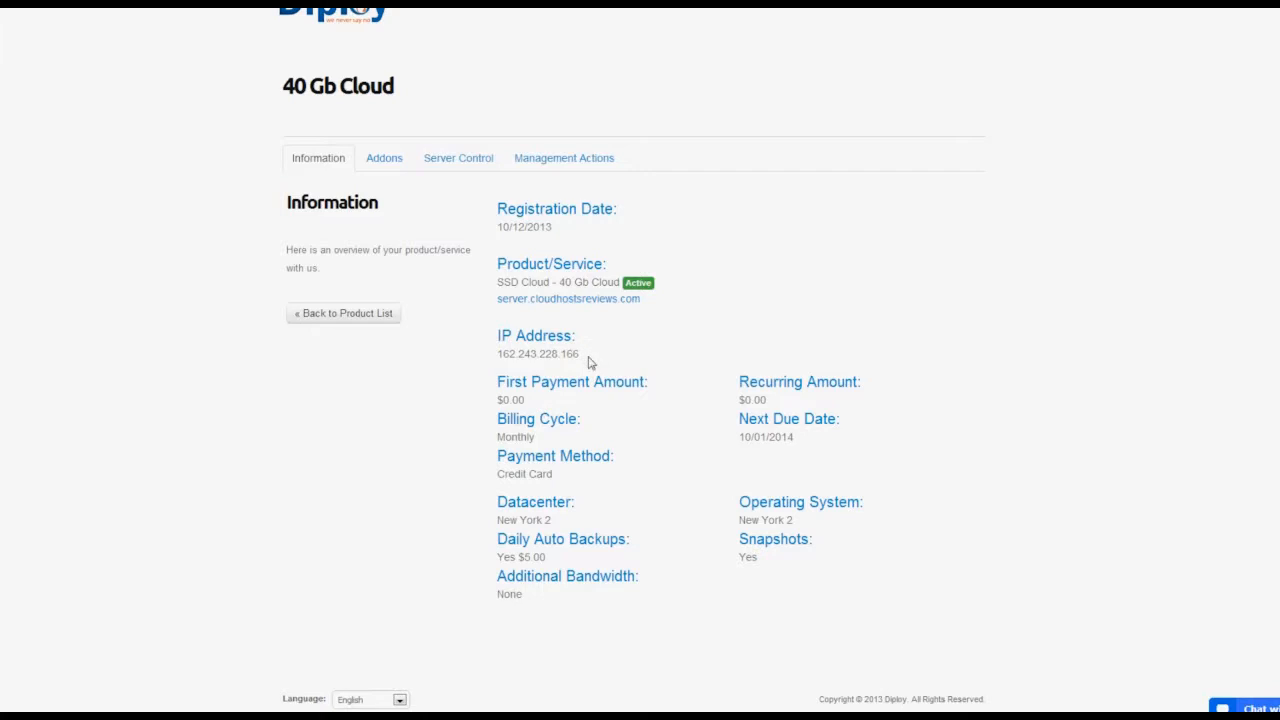
drag(578, 355, 503, 354)
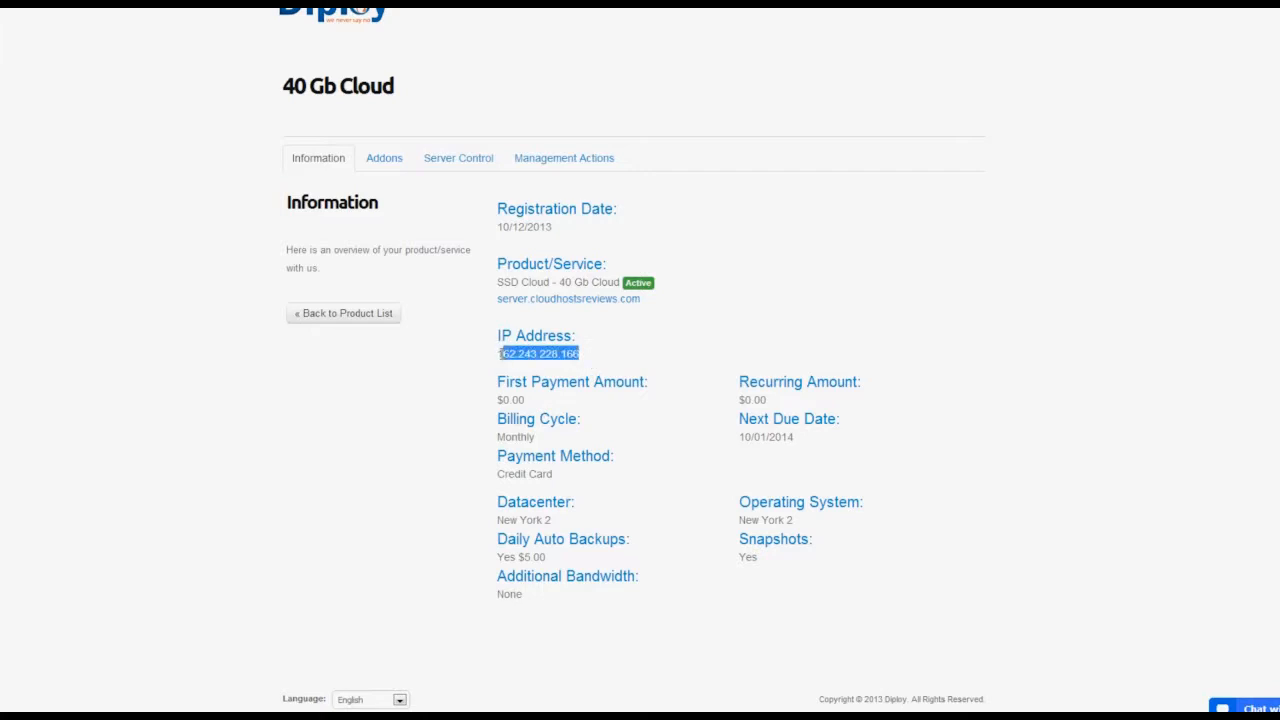
click(651, 353)
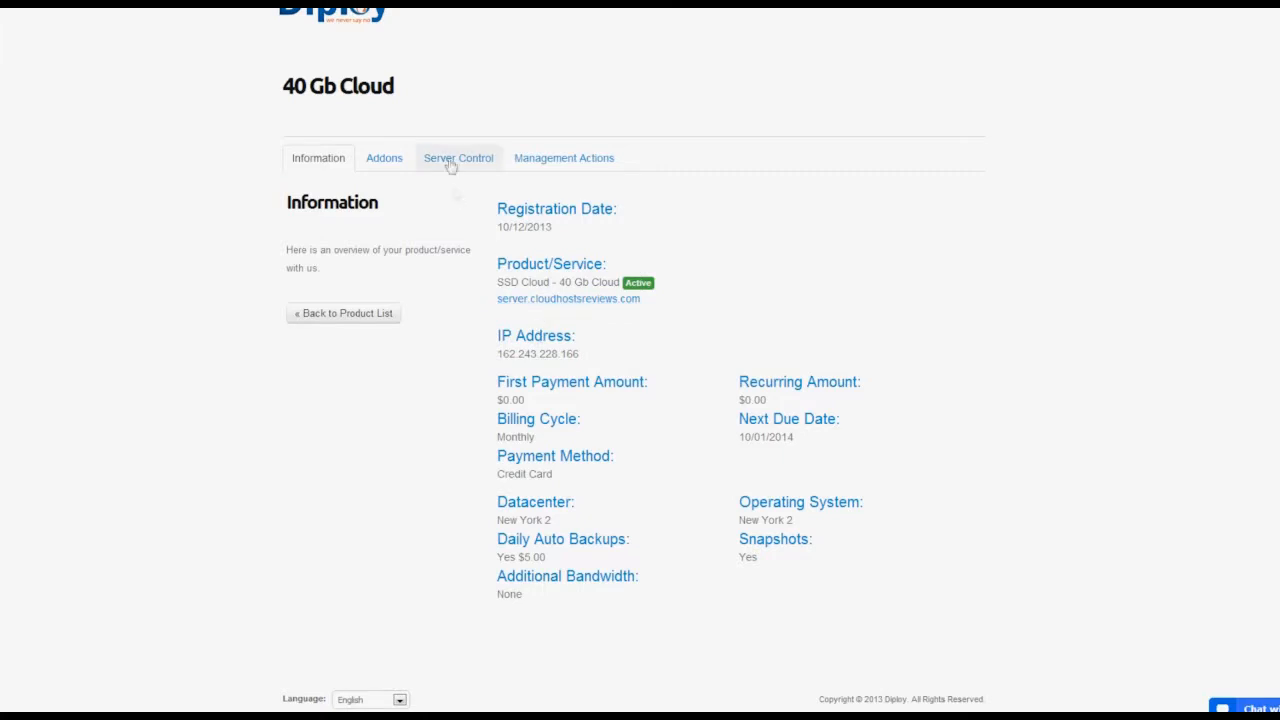
click(560, 162)
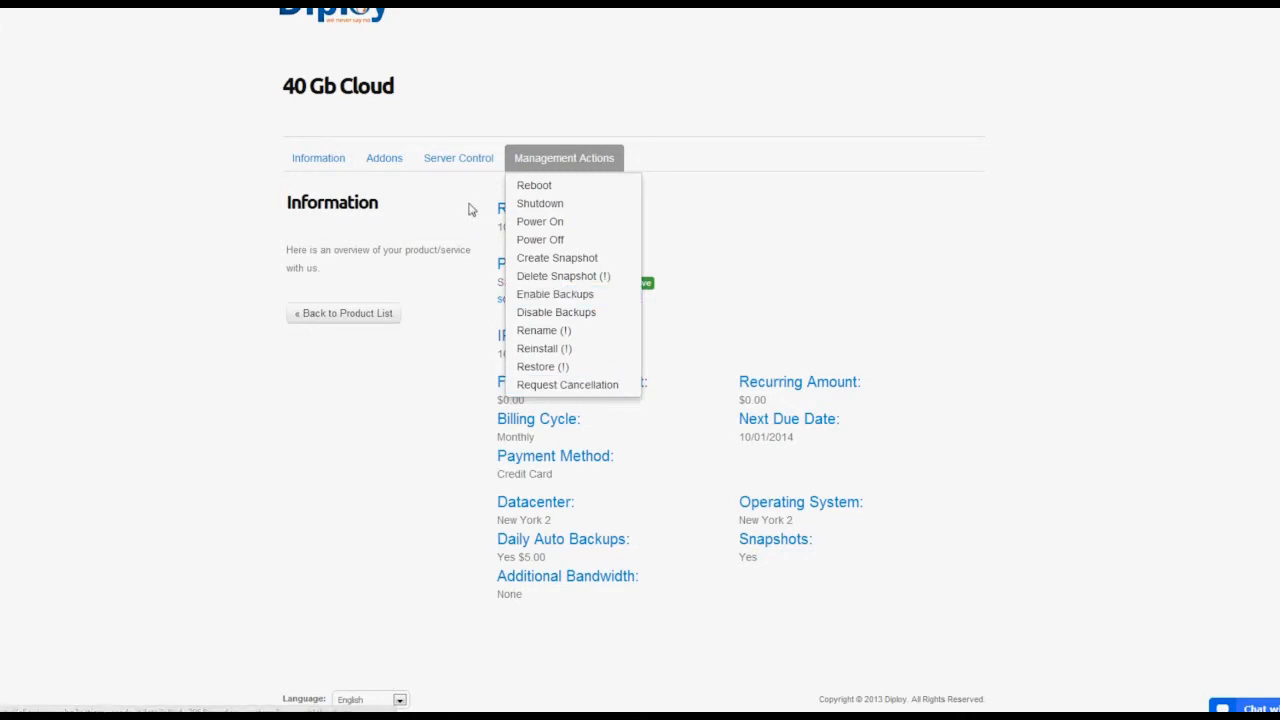
Bring up the cloud server's control section with its power and reinstall controls.
click(463, 165)
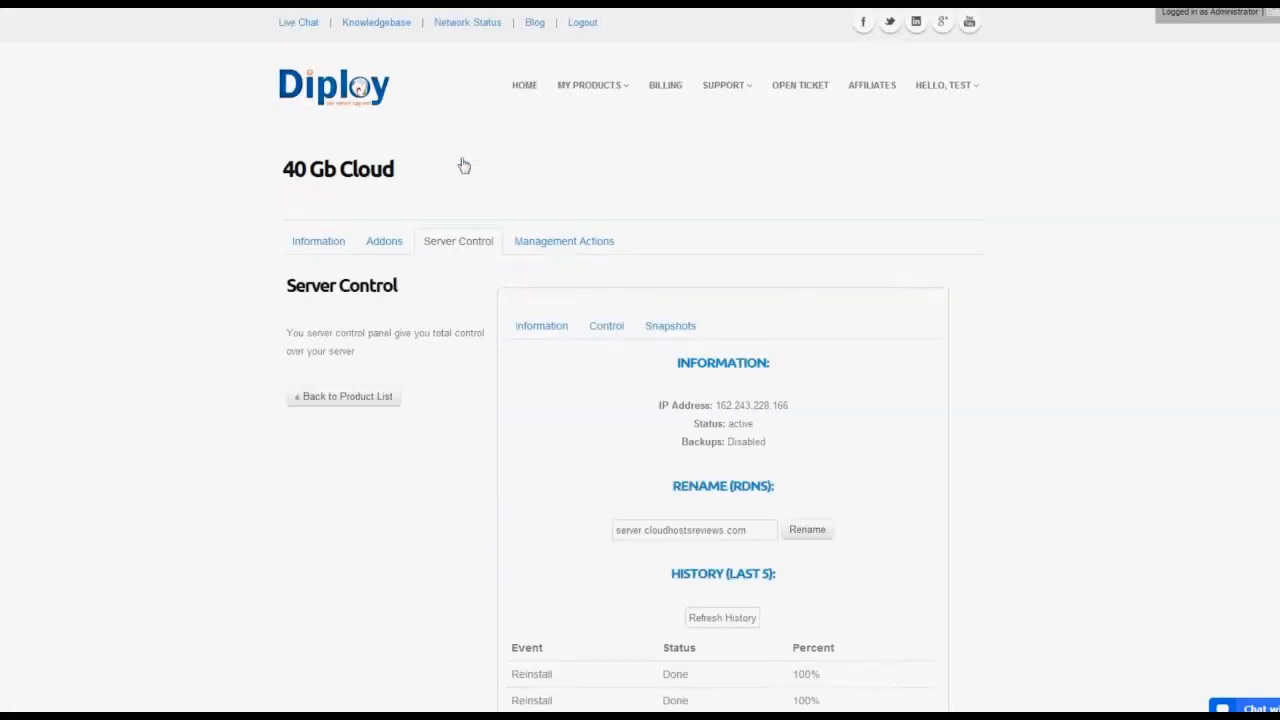
scroll(566, 335, down, 2)
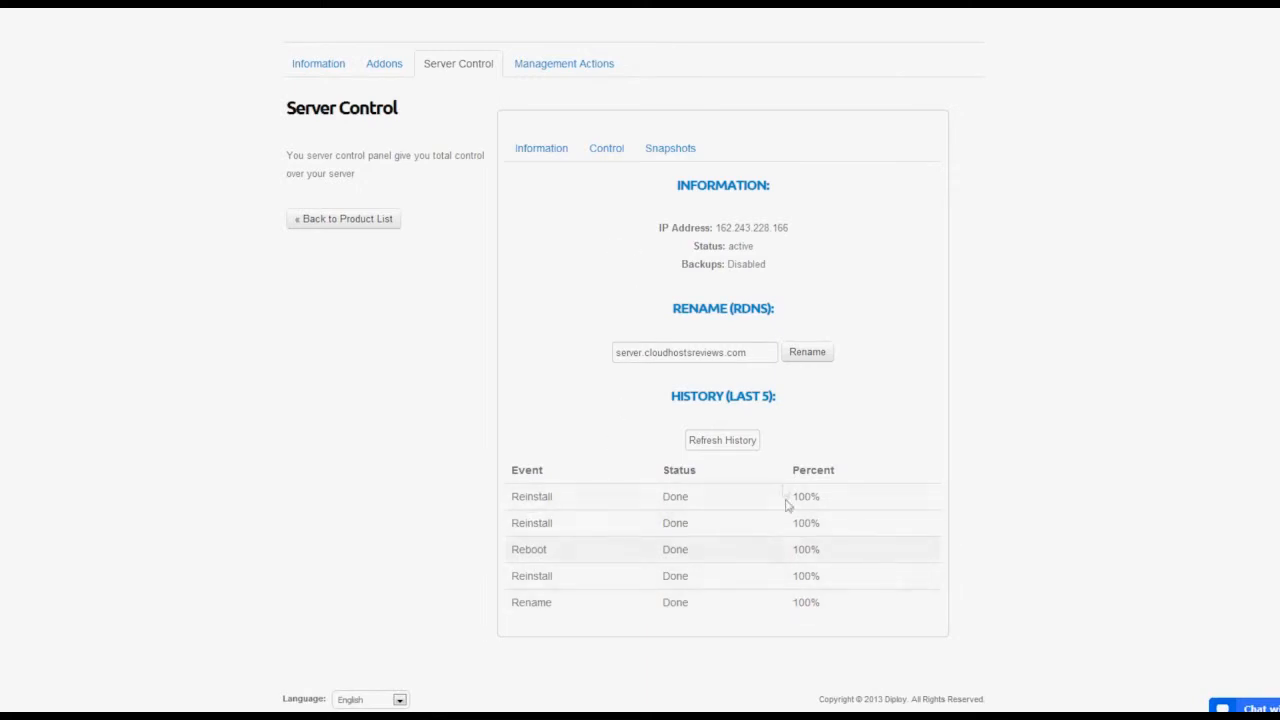
click(608, 150)
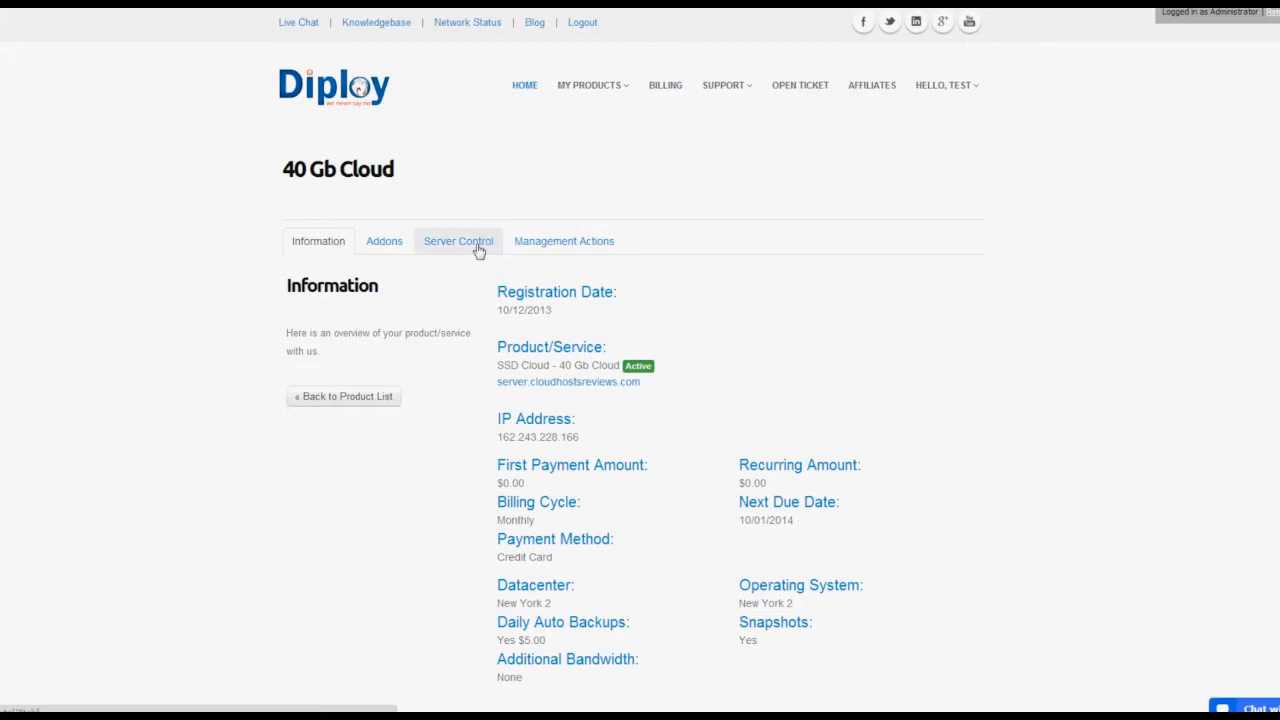
click(479, 247)
scroll(574, 303, down, 1)
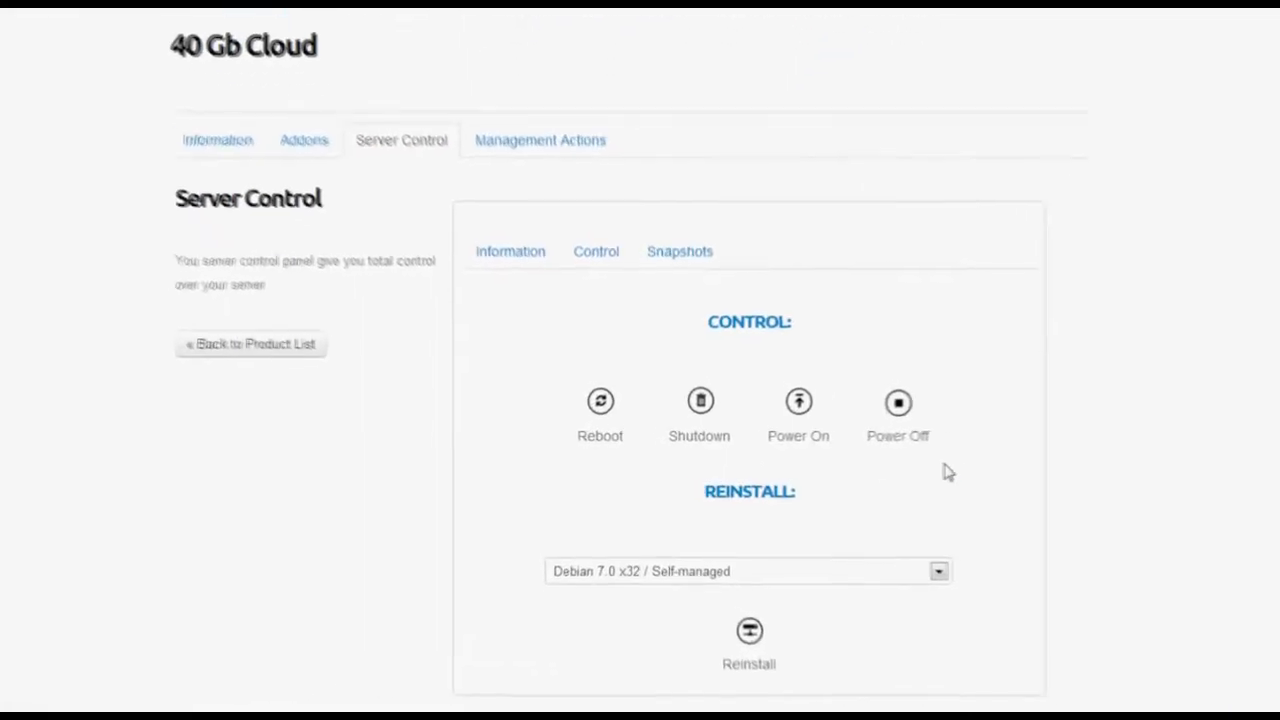
Reinstall with Centos 6.4 x64 / WHM Cpanel / FULL-managed and confirm the data wipe.
click(683, 585)
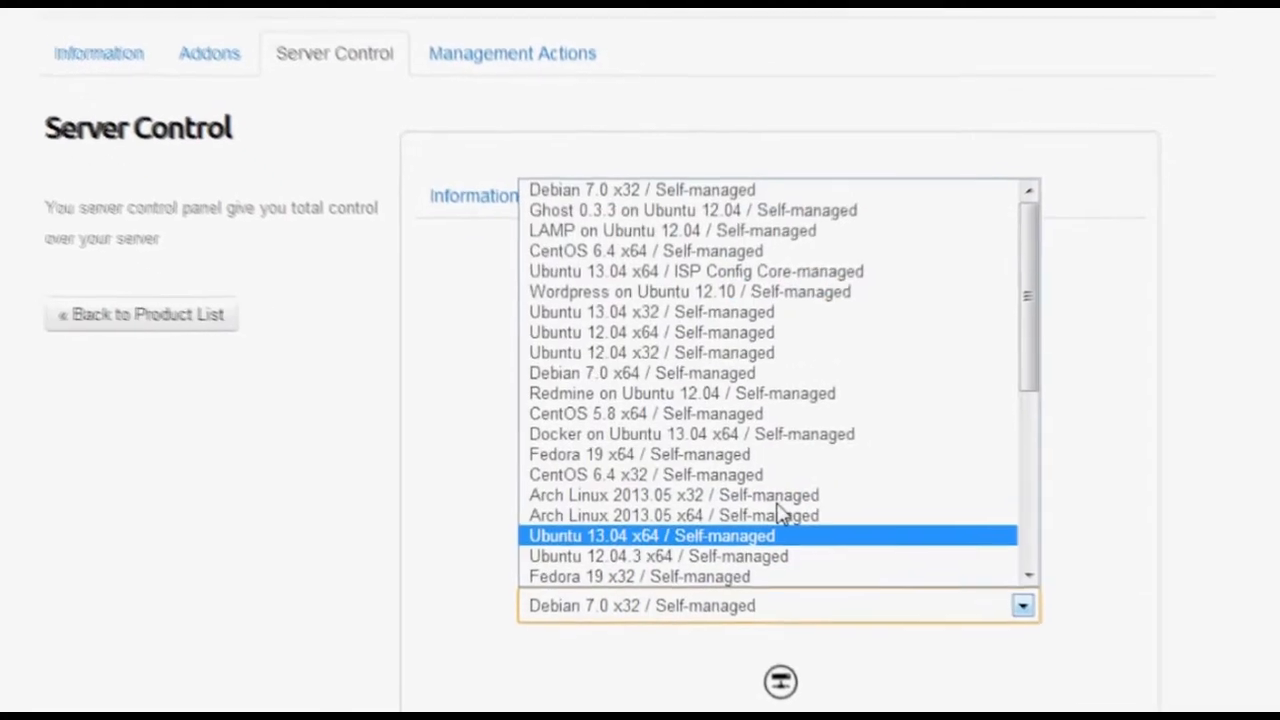
drag(1054, 222, 1054, 480)
drag(1140, 483, 1229, 440)
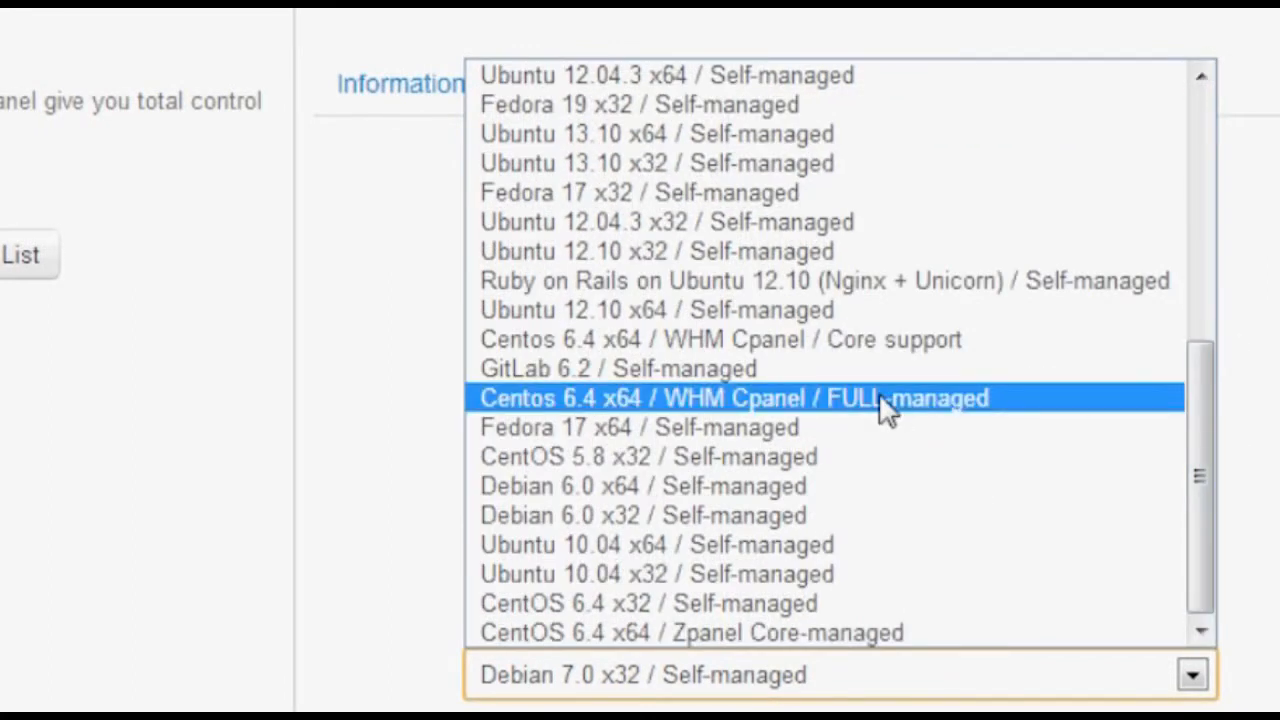
click(884, 399)
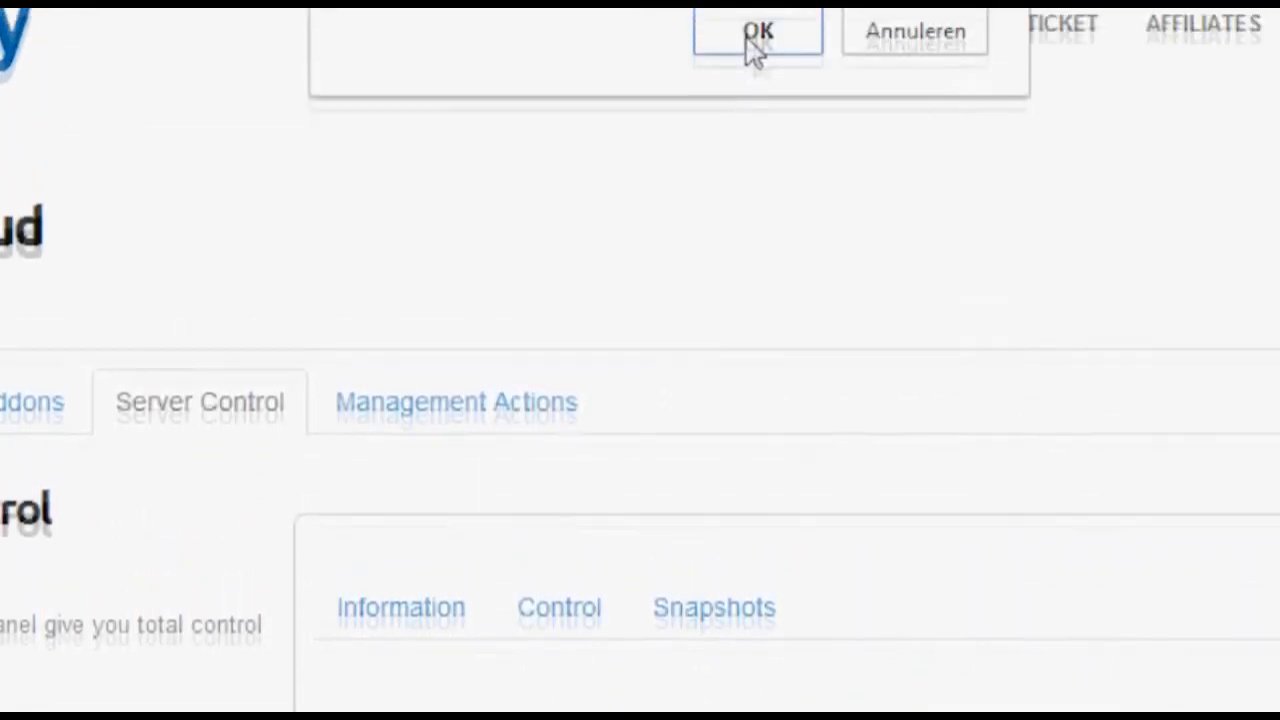
click(757, 38)
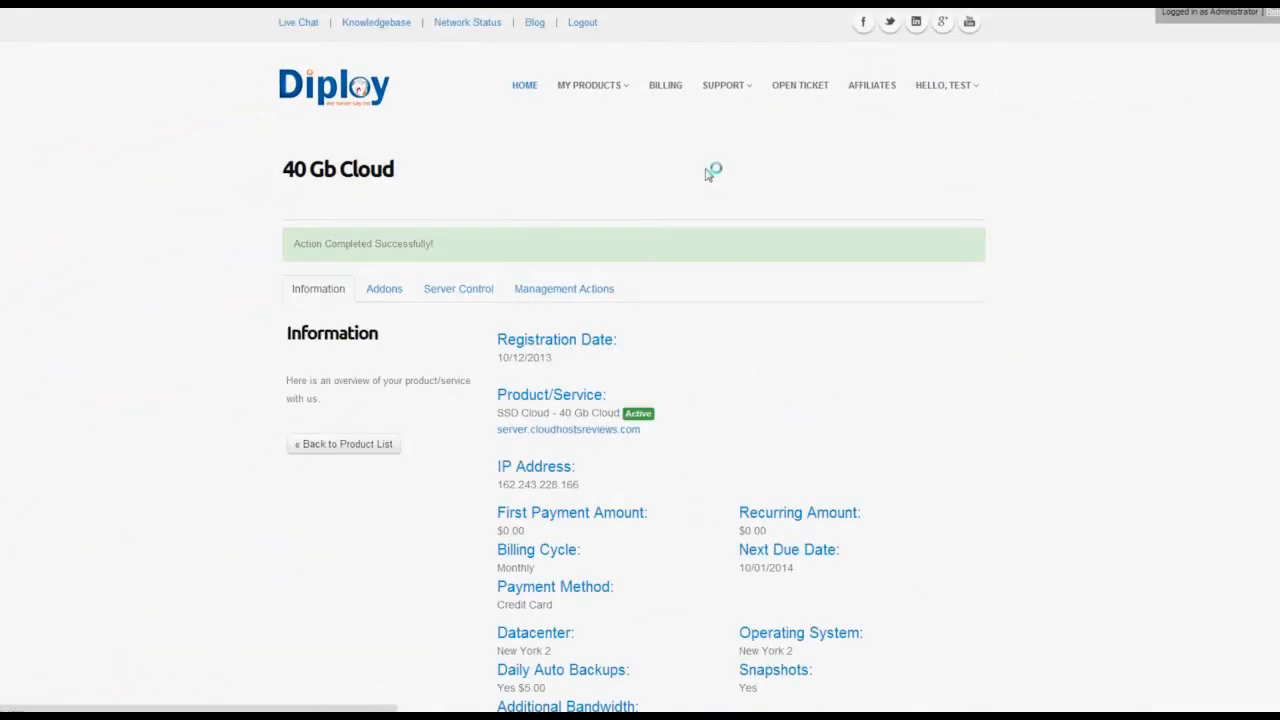
Refresh the server's event history under Server Control to check reinstall progress.
click(478, 293)
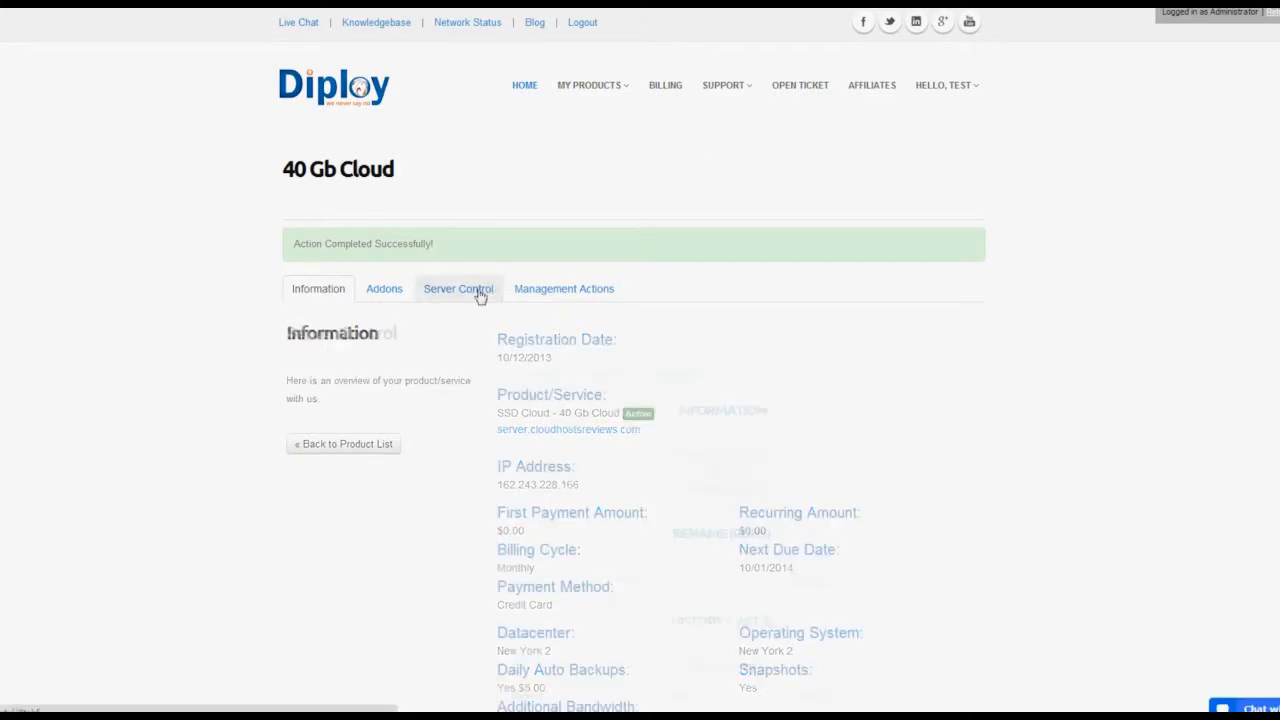
scroll(571, 389, down, 3)
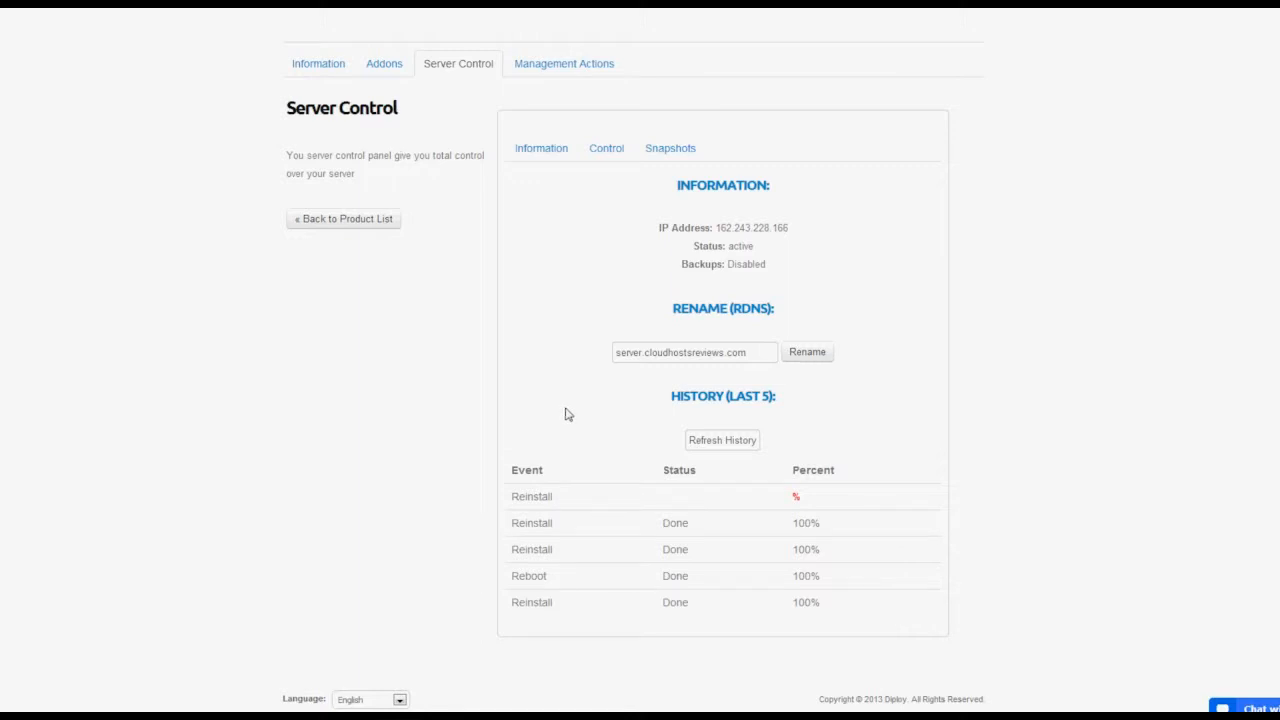
click(711, 443)
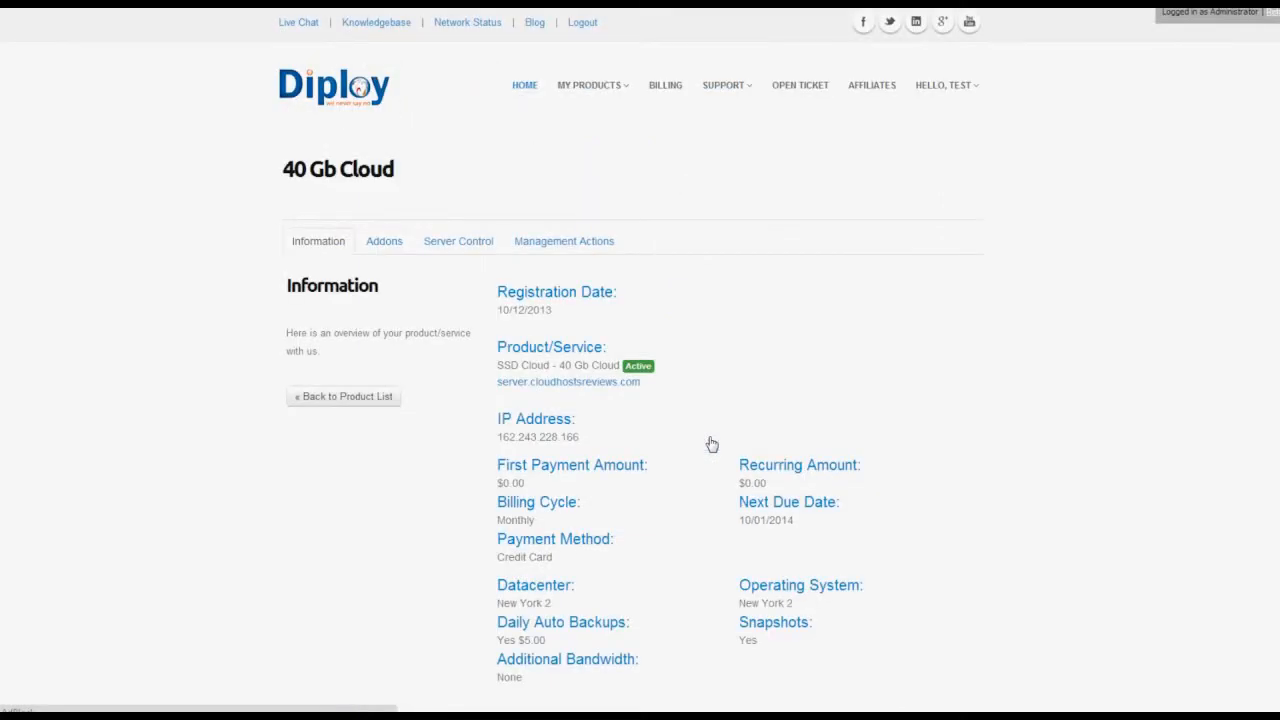
click(480, 250)
scroll(544, 358, down, 2)
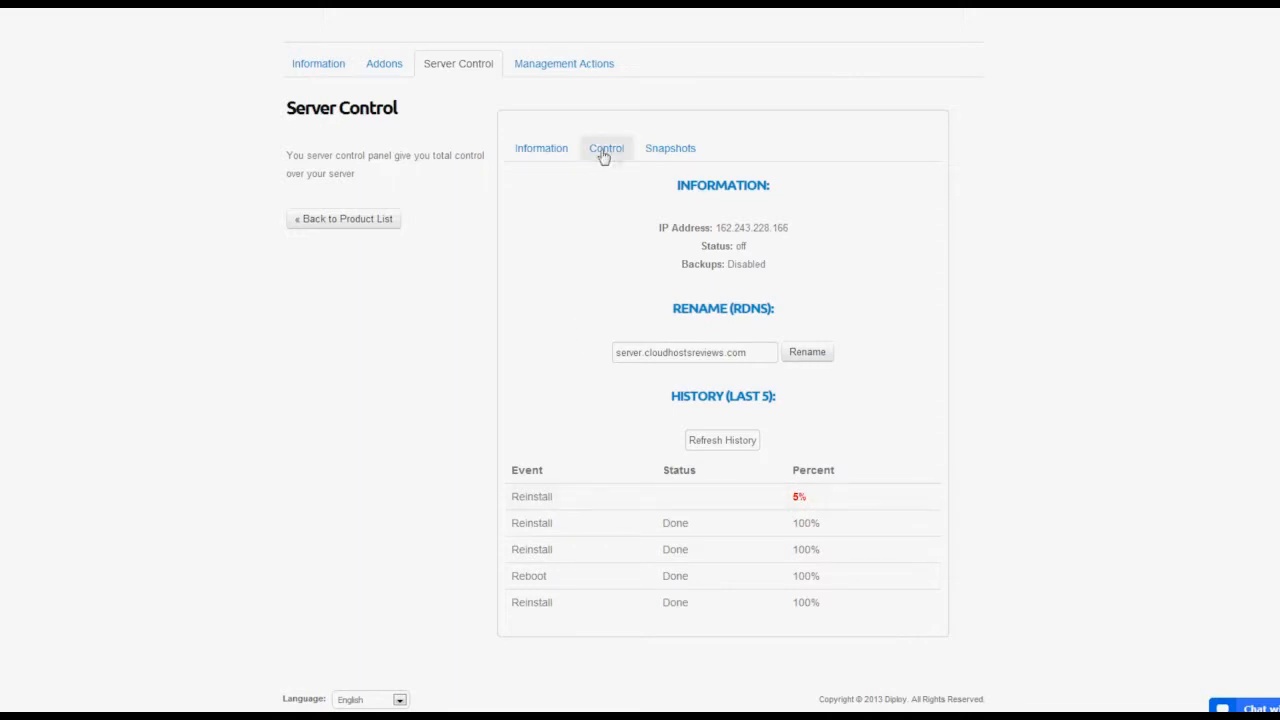
click(660, 156)
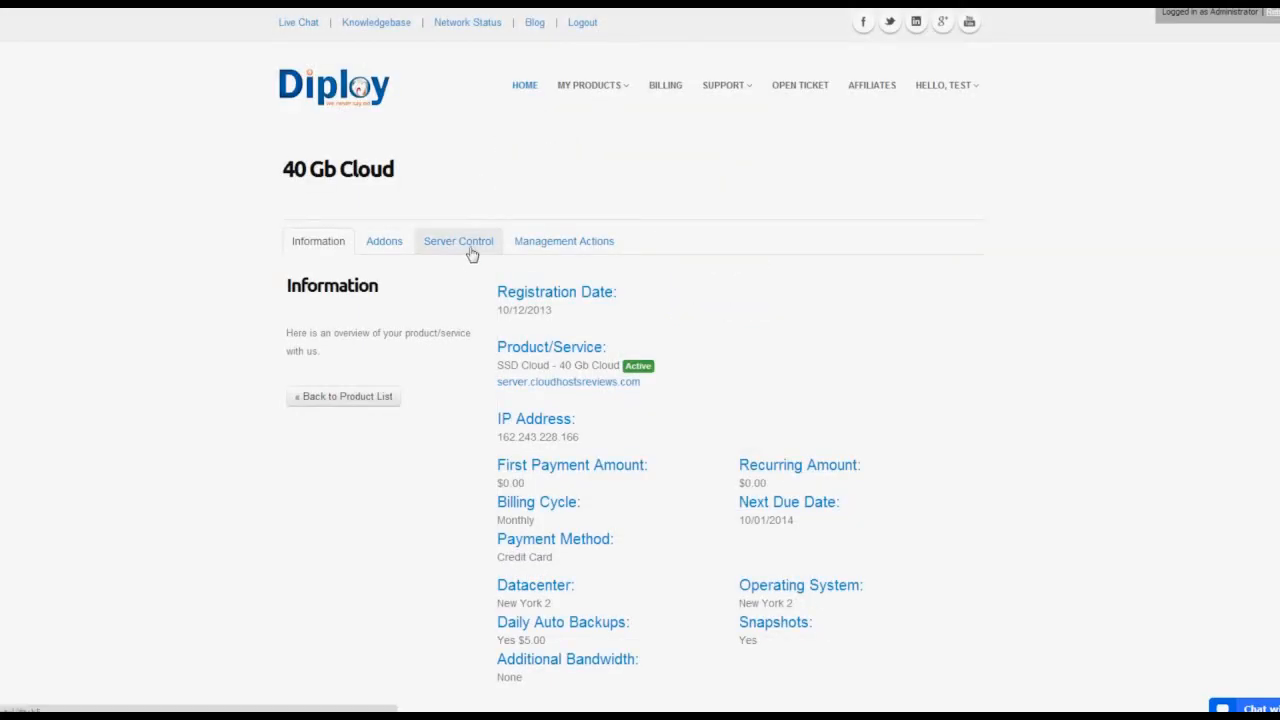
Check the snapshot ID field under Snapshots, then log out of the portal.
click(474, 250)
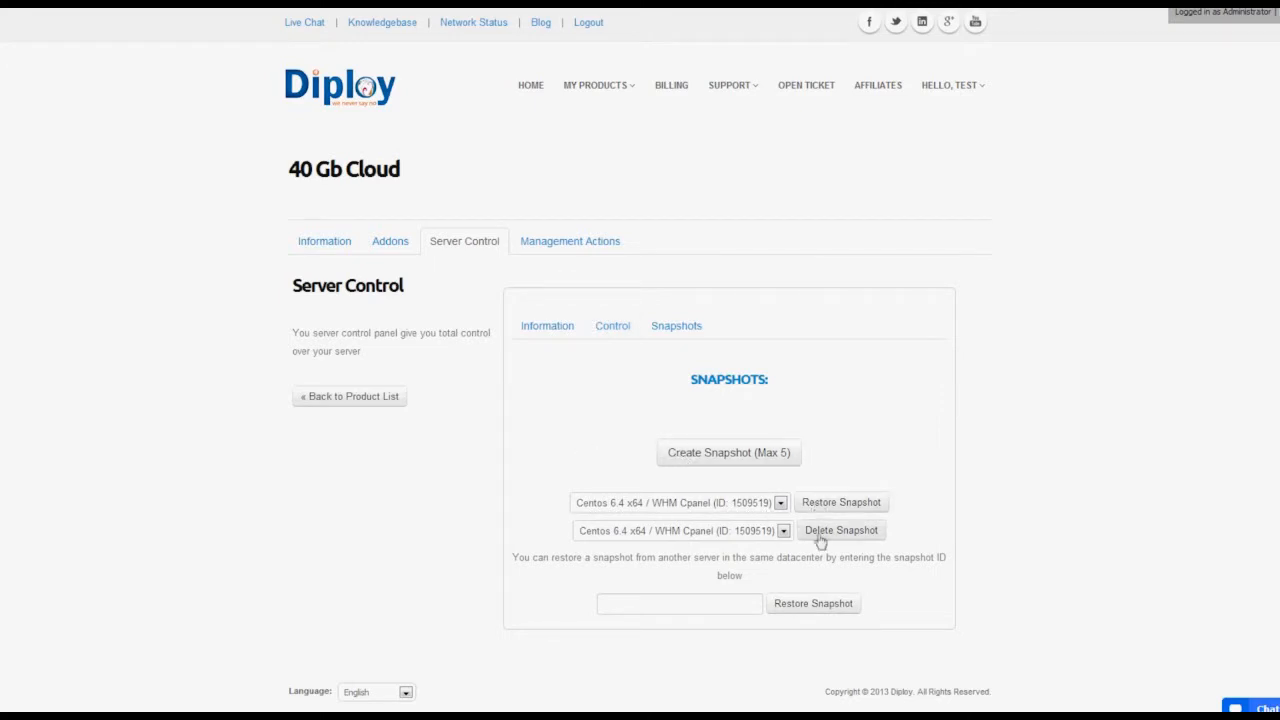
click(724, 605)
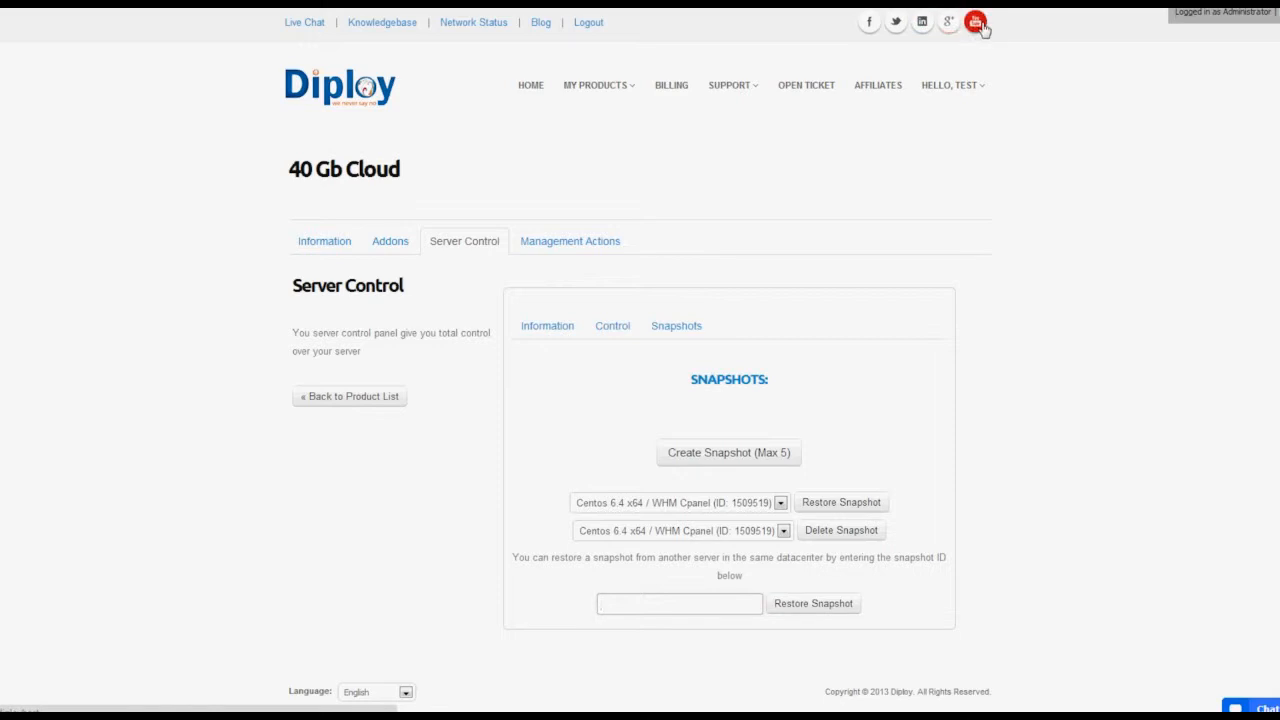
click(598, 27)
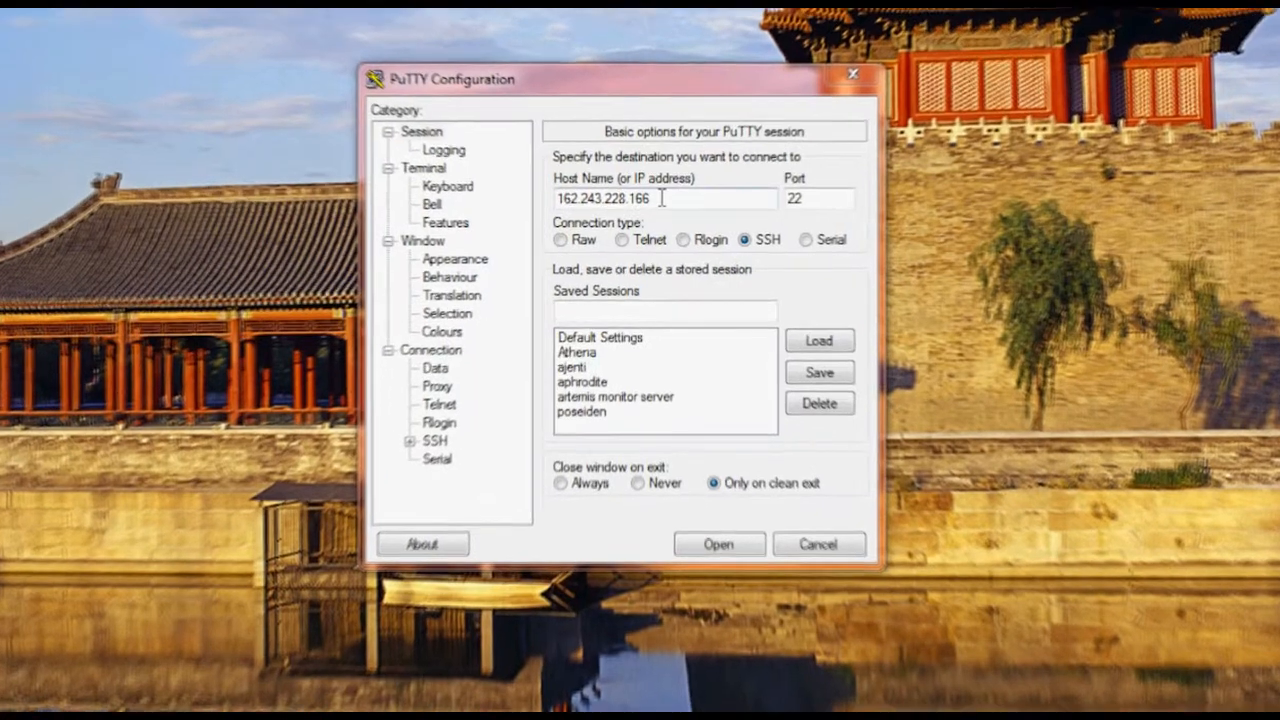
Connect over SSH to 162.243.228.166 on port 31245 and accept the new host key.
drag(659, 206, 553, 207)
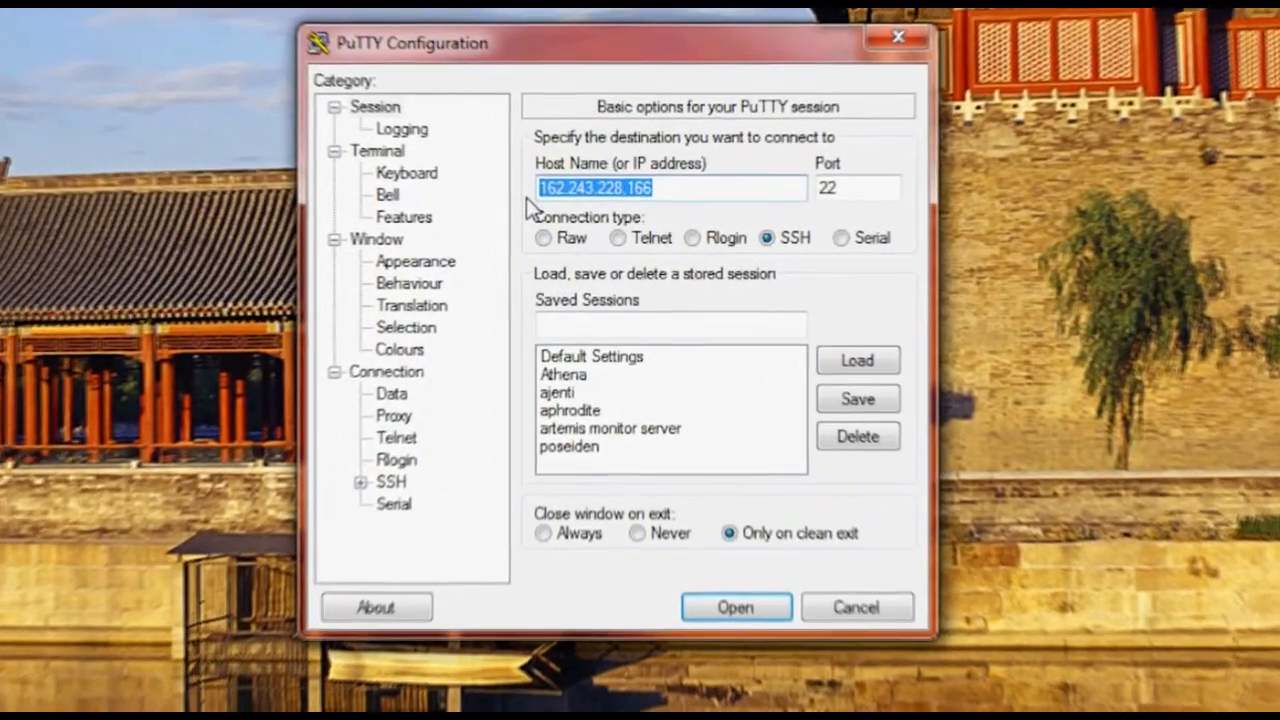
key(Tab)
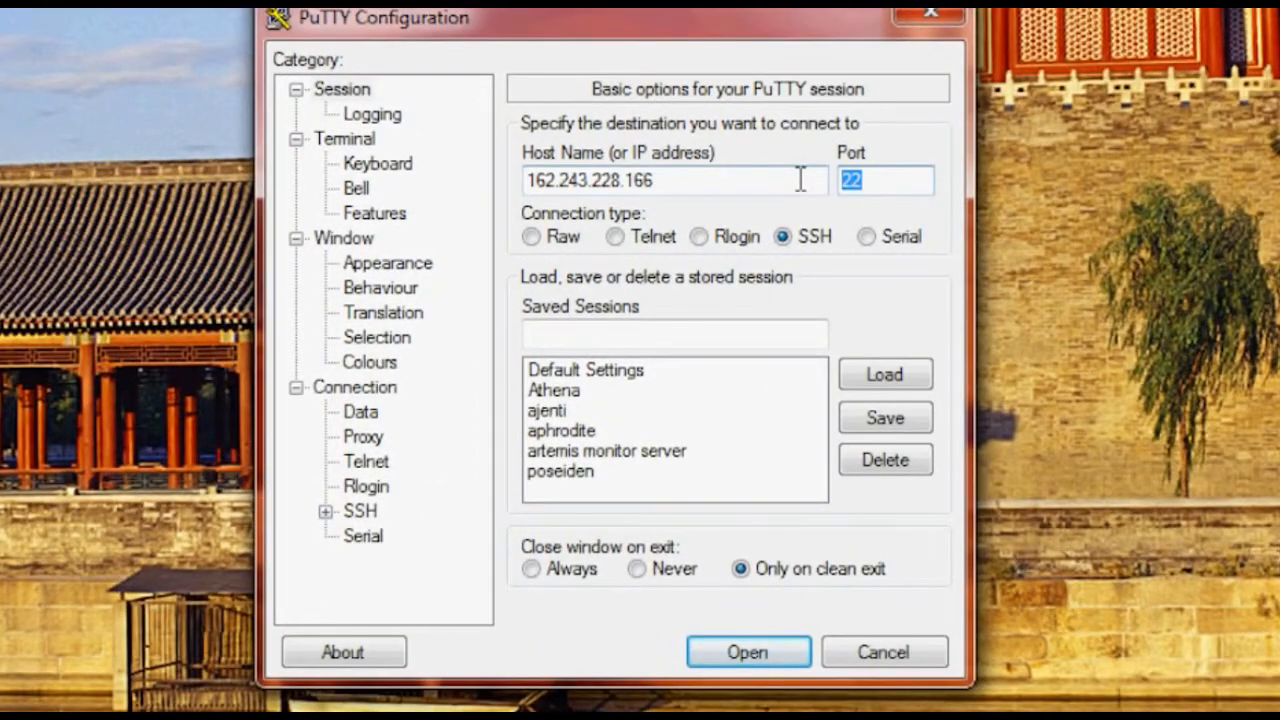
text(31245)
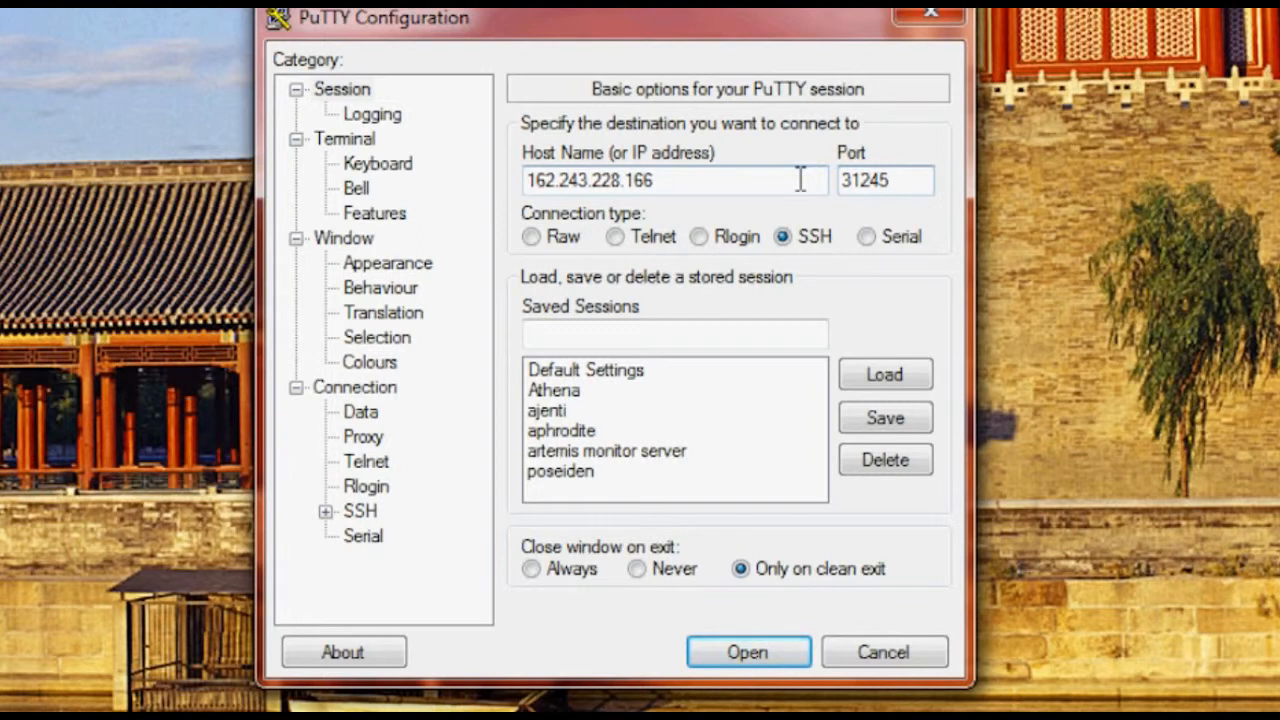
click(757, 652)
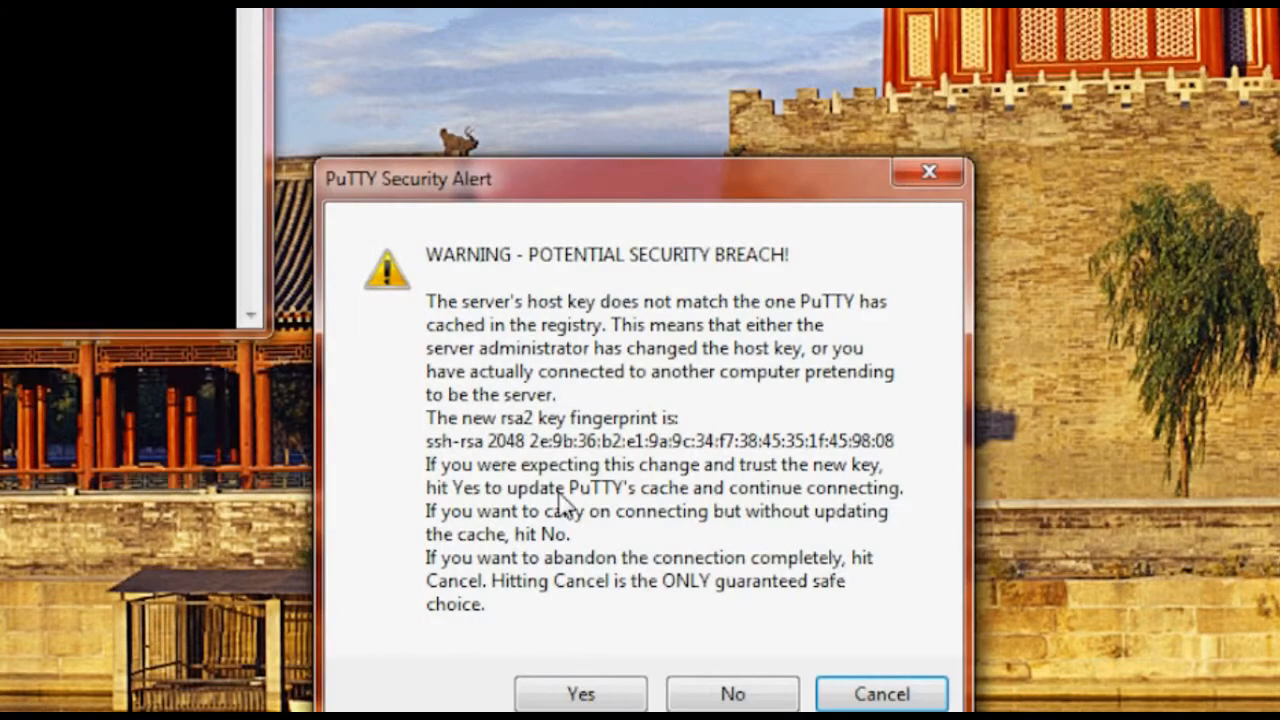
click(600, 690)
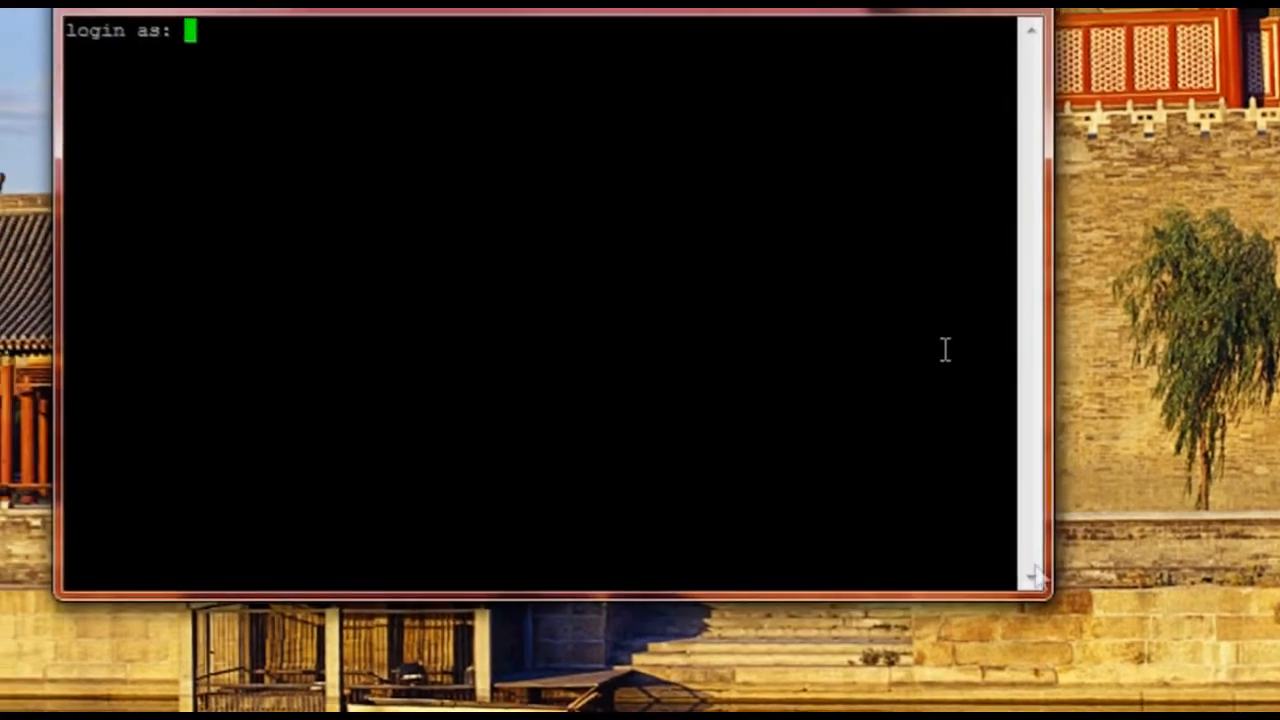
Enlarge the terminal window and enter root as the login name.
drag(1051, 598, 1279, 719)
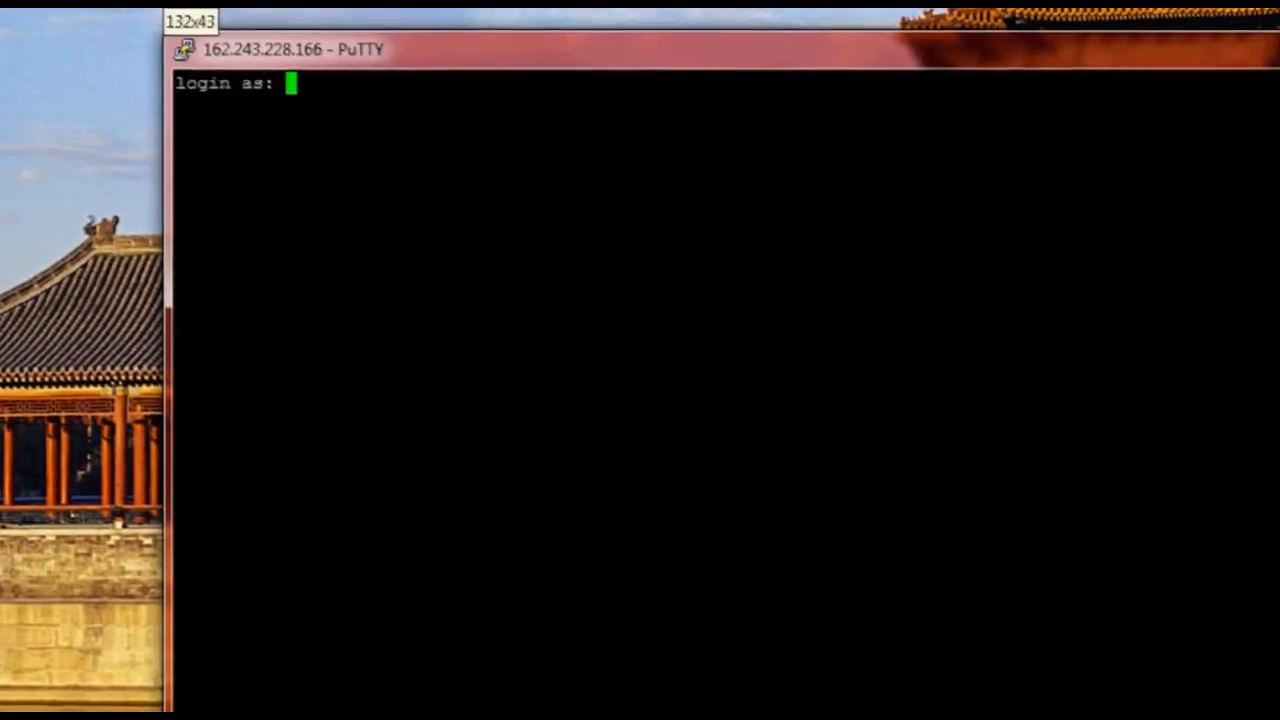
drag(752, 46, 590, 2)
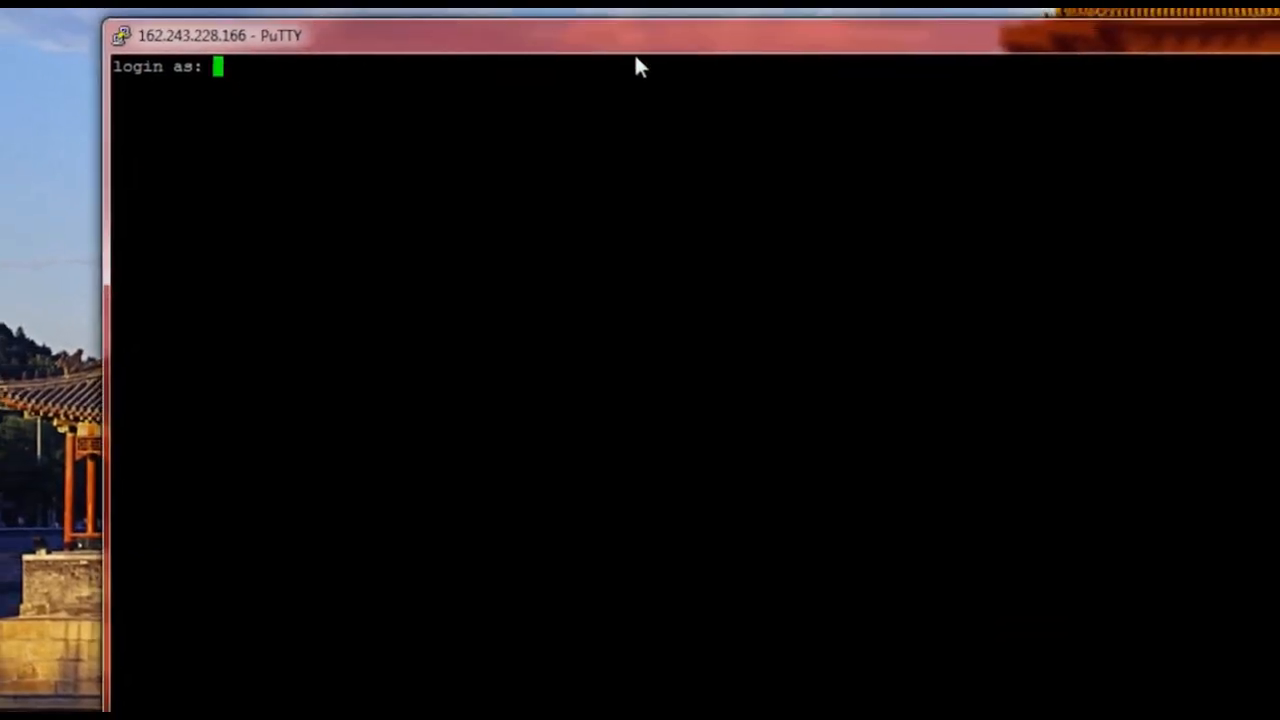
text(root)
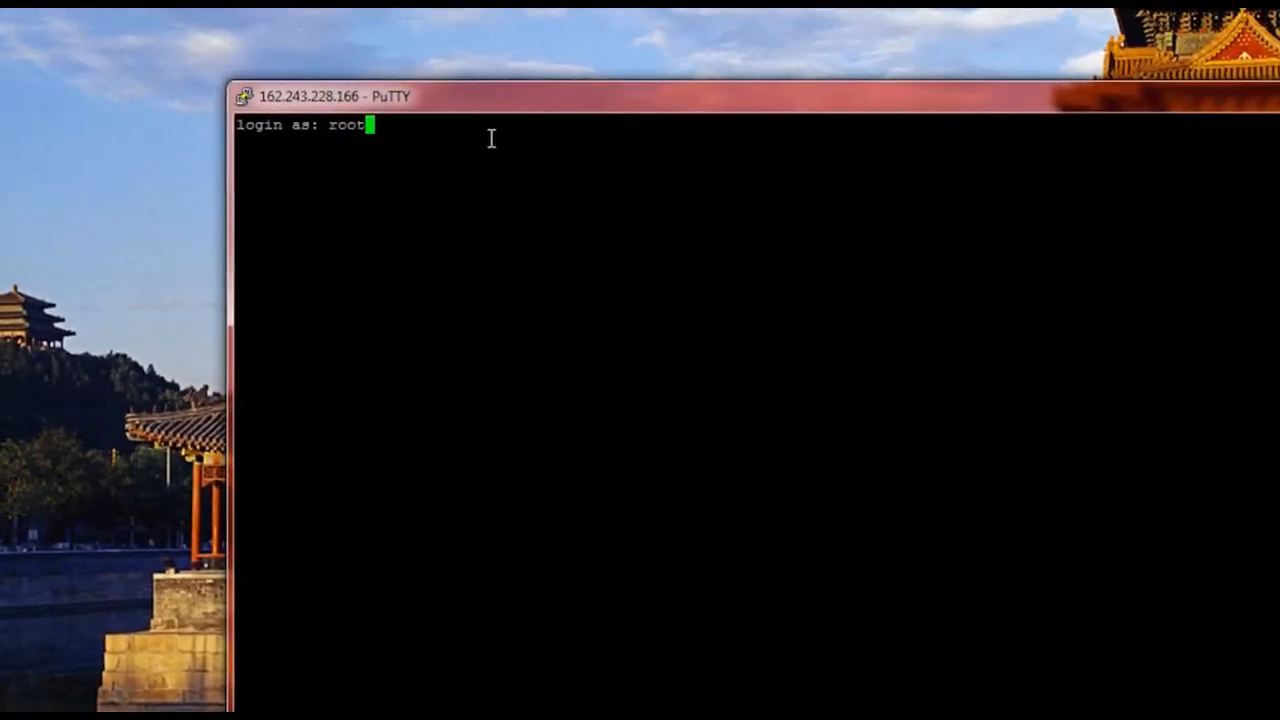
key(Return)
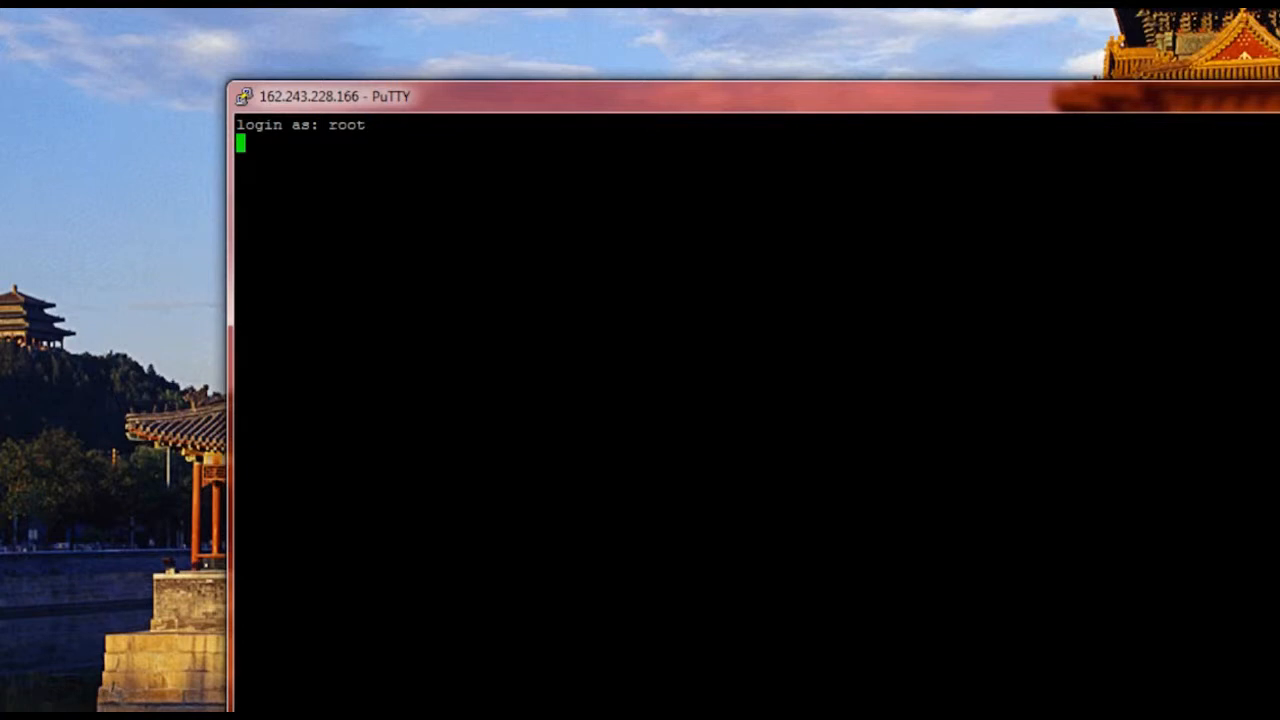
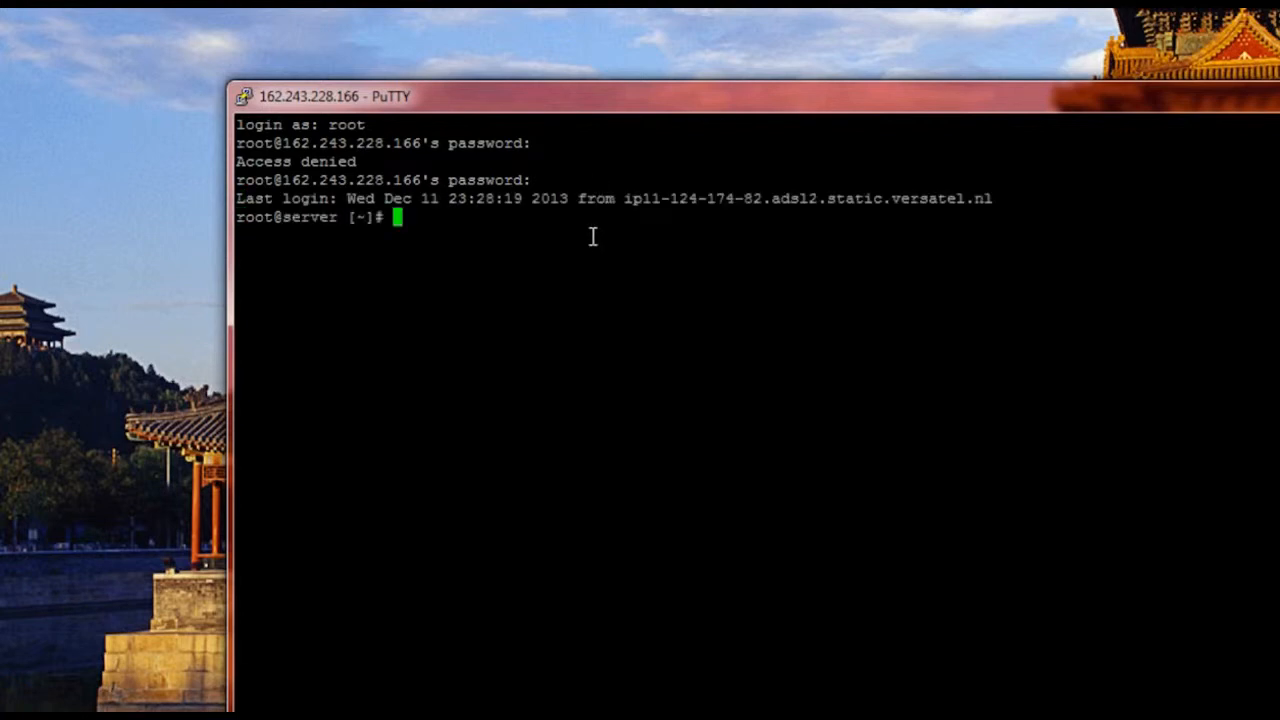
Open /etc/hosts in nano and mark the old IP and hostnames on line 3.
text(nano /etc/h)
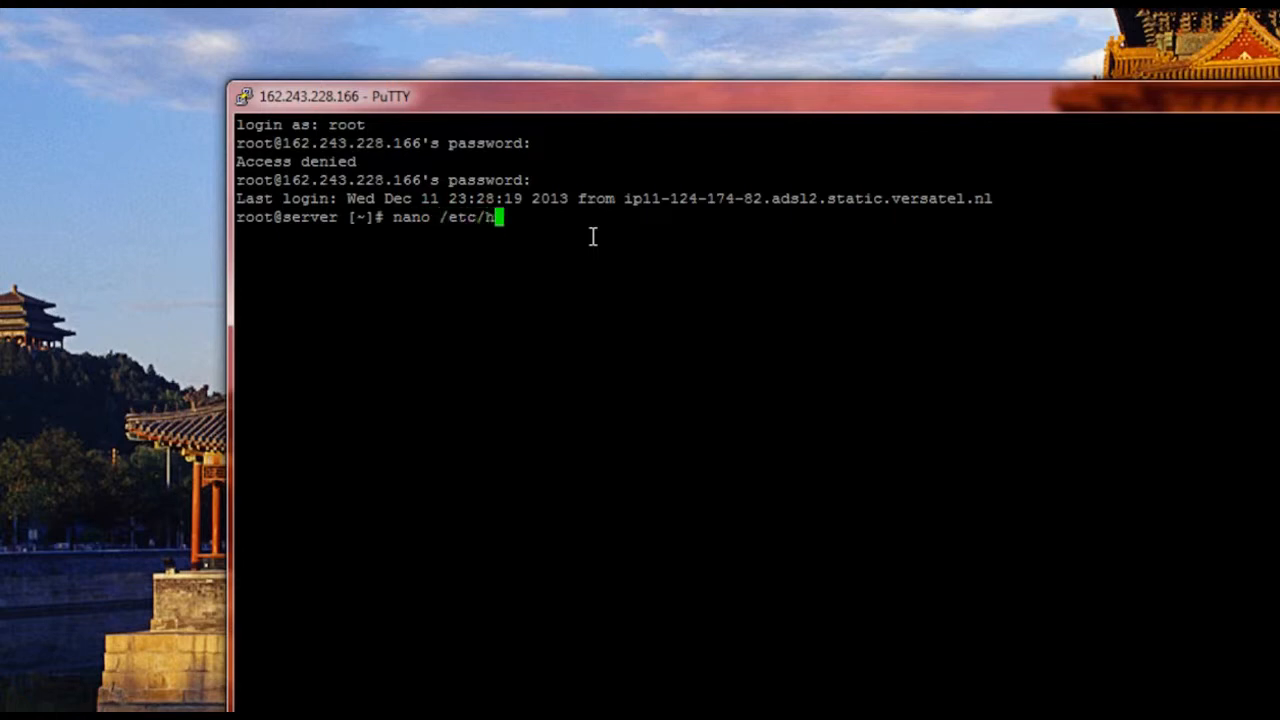
text(osts)
key(Return)
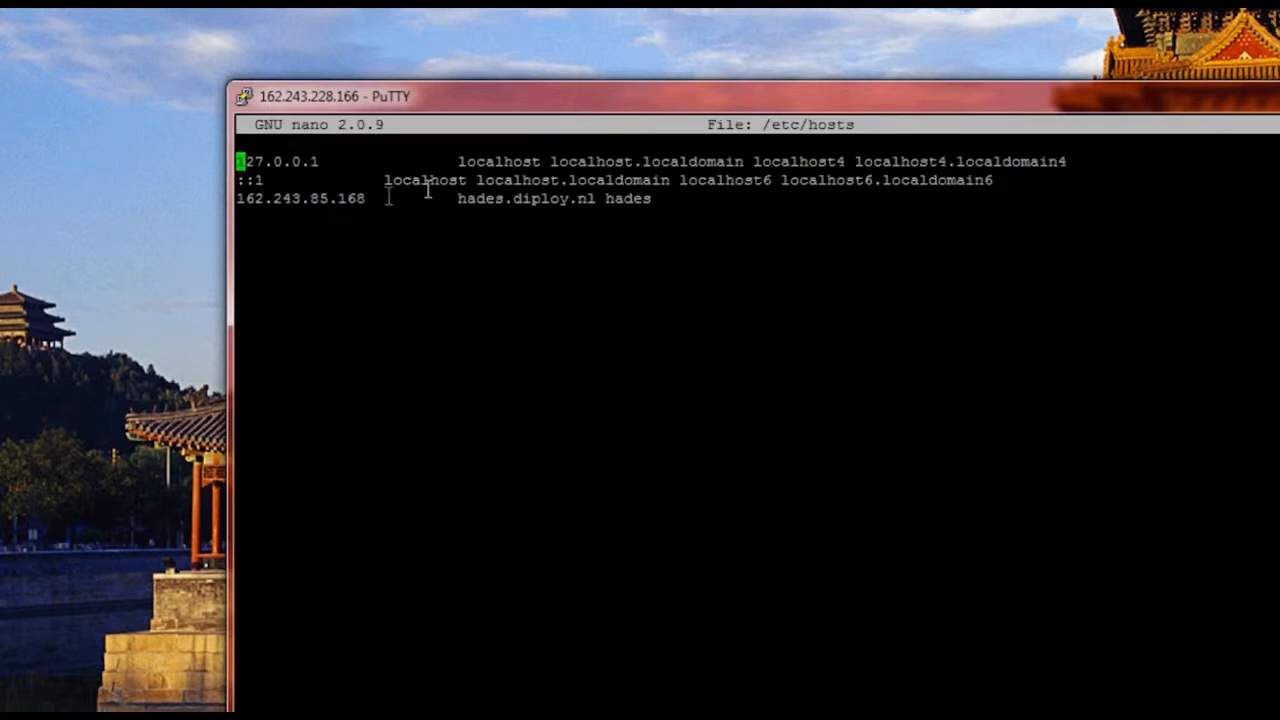
drag(383, 197, 241, 196)
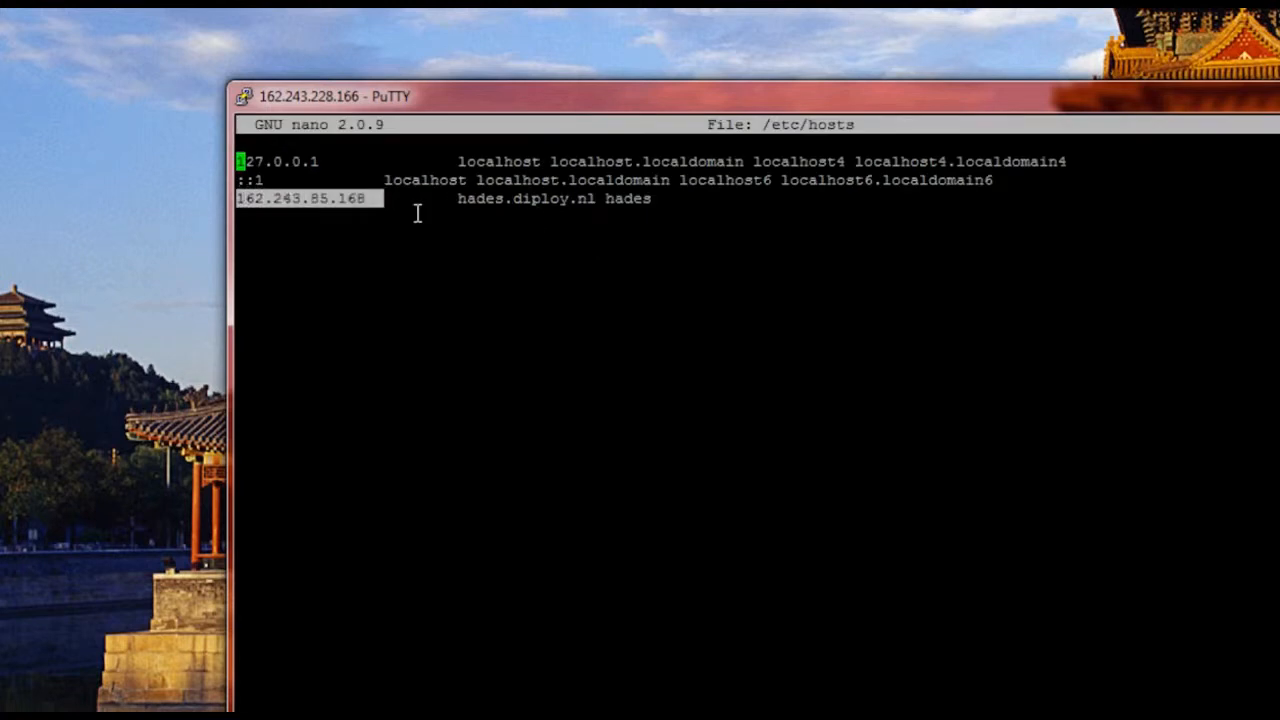
drag(451, 199, 651, 206)
click(634, 218)
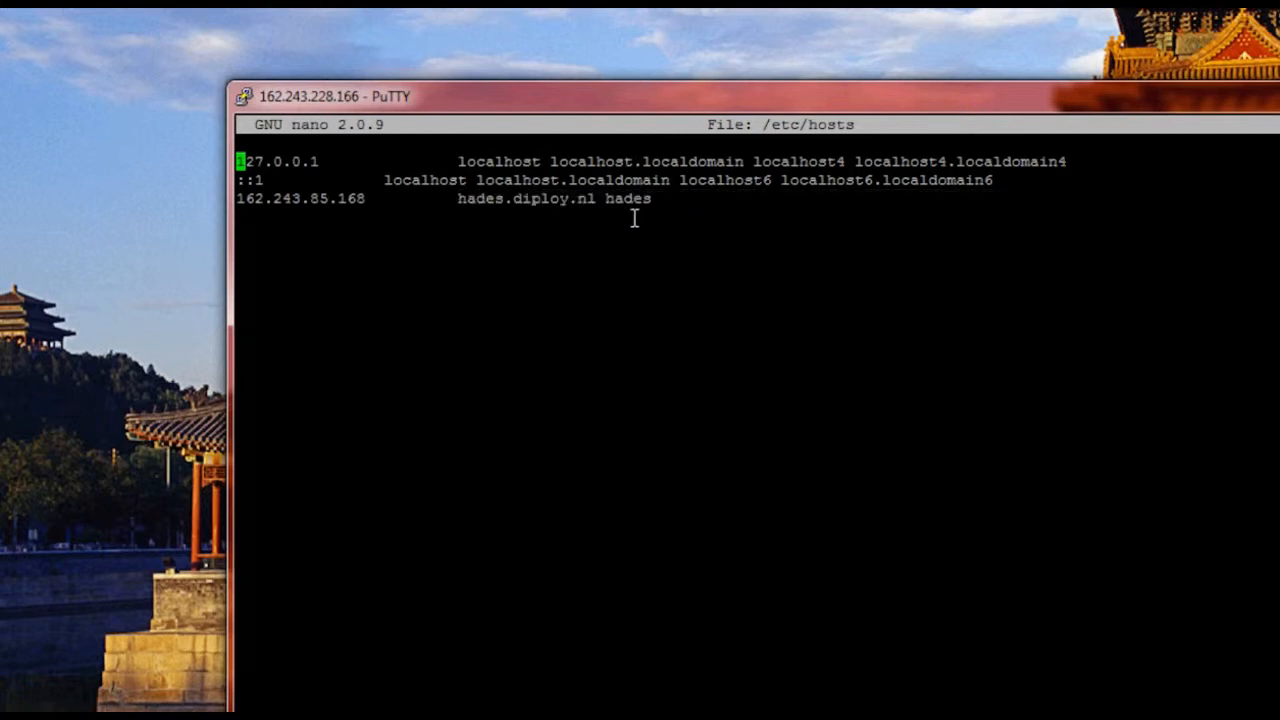
Erase the old IP address 162.243.85.168 from line 3 of /etc/hosts.
key(Down)
key(Down)
key(Down)
key(Up)
key(Right)
key(Right)
key(Right)
key(Right)
key(Right)
key(Right)
key(Right)
key(Right)
key(Right)
key(Right)
key(Right)
key(Right)
key(Right)
key(Right)
key(BackSpace)
key(BackSpace)
key(BackSpace)
key(BackSpace)
key(BackSpace)
key(BackSpace)
key(BackSpace)
key(BackSpace)
key(BackSpace)
key(BackSpace)
key(BackSpace)
key(BackSpace)
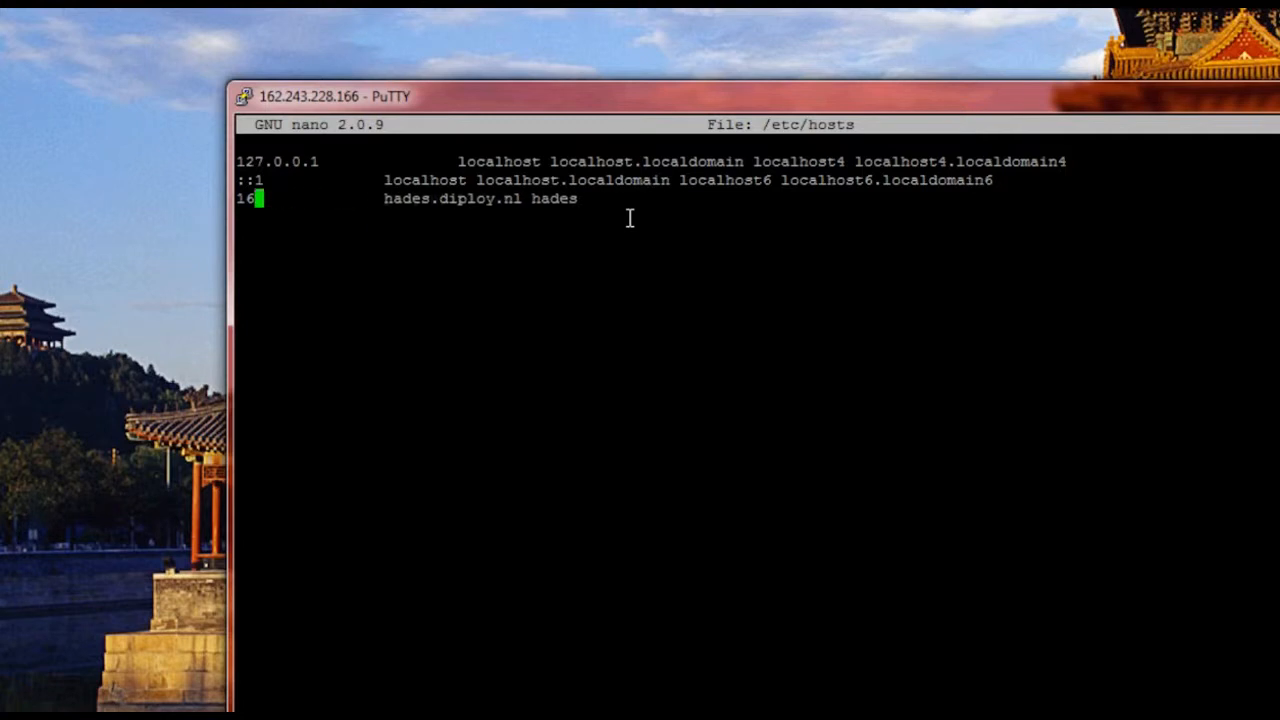
key(BackSpace)
key(BackSpace)
key(End)
key(Return)
key(BackSpace)
key(Return)
key(Up)
key(Delete)
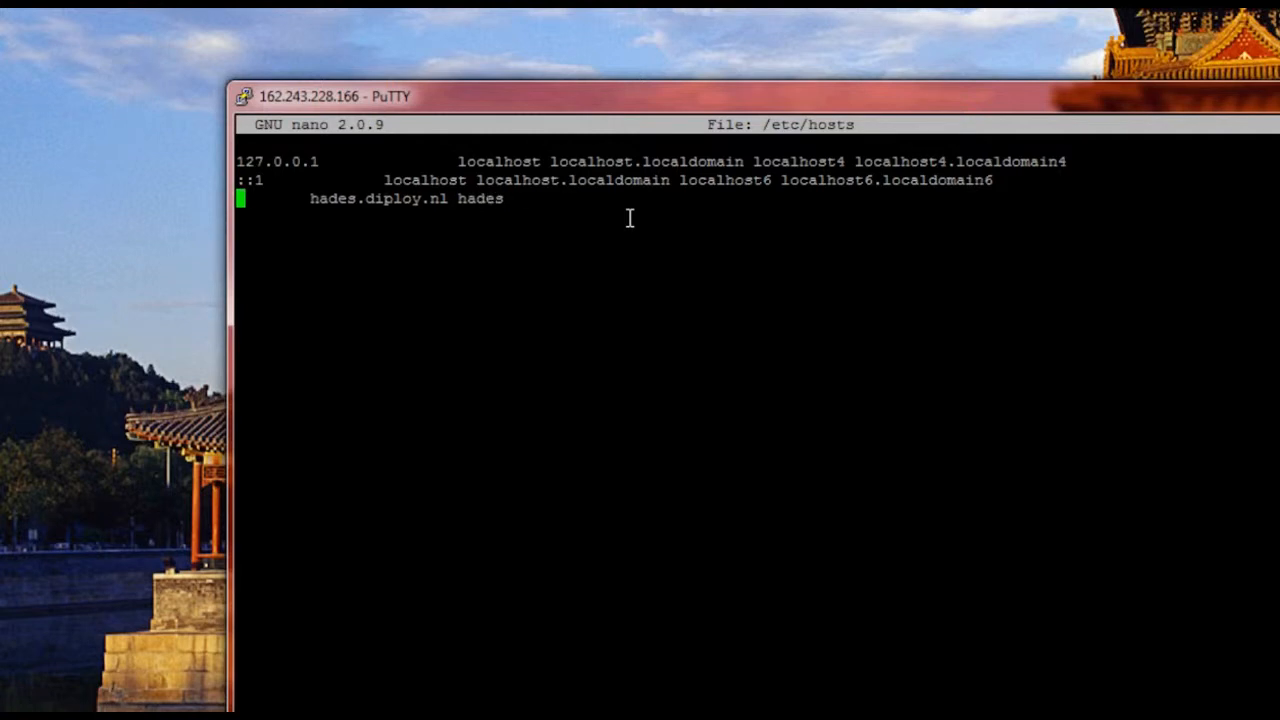
key(End)
key(Return)
key(Up)
Rewrite line 3 as 162.243.228.166 mapped to server.cloudhostsreviews.com and server.
text(162)
text(.243)
text(.228.)
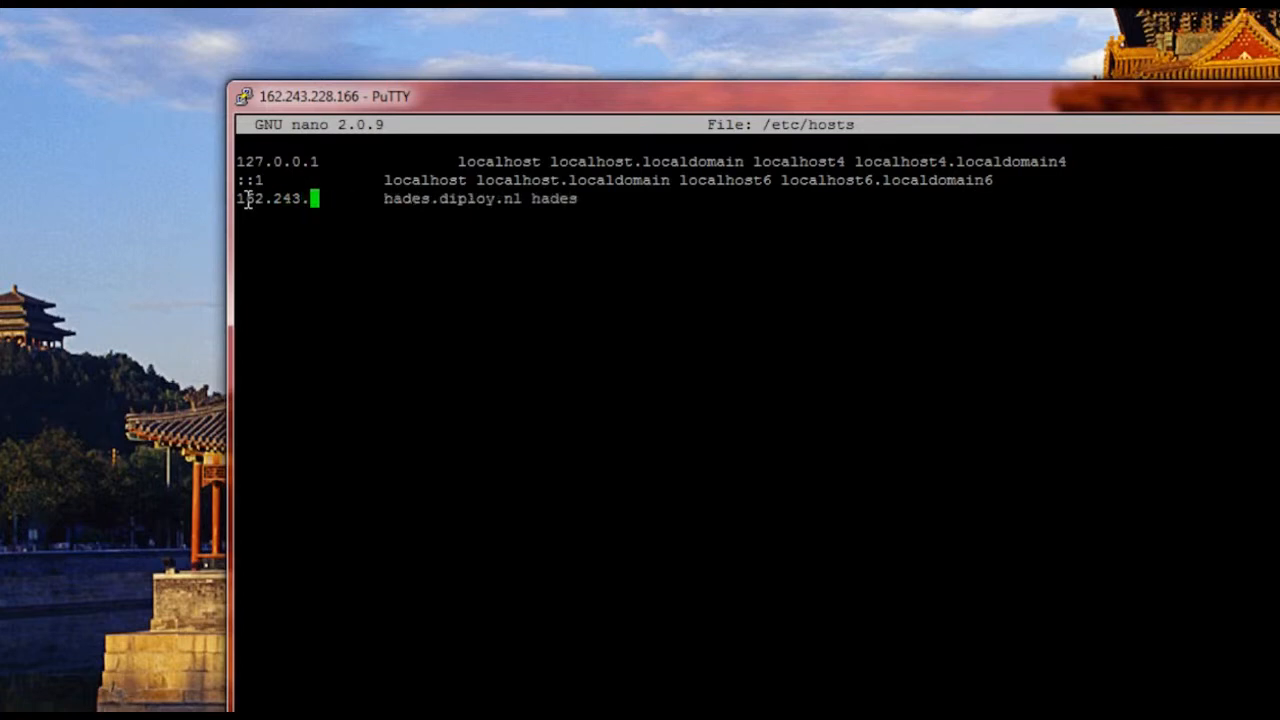
text(166)
key(Tab)
key(Right)
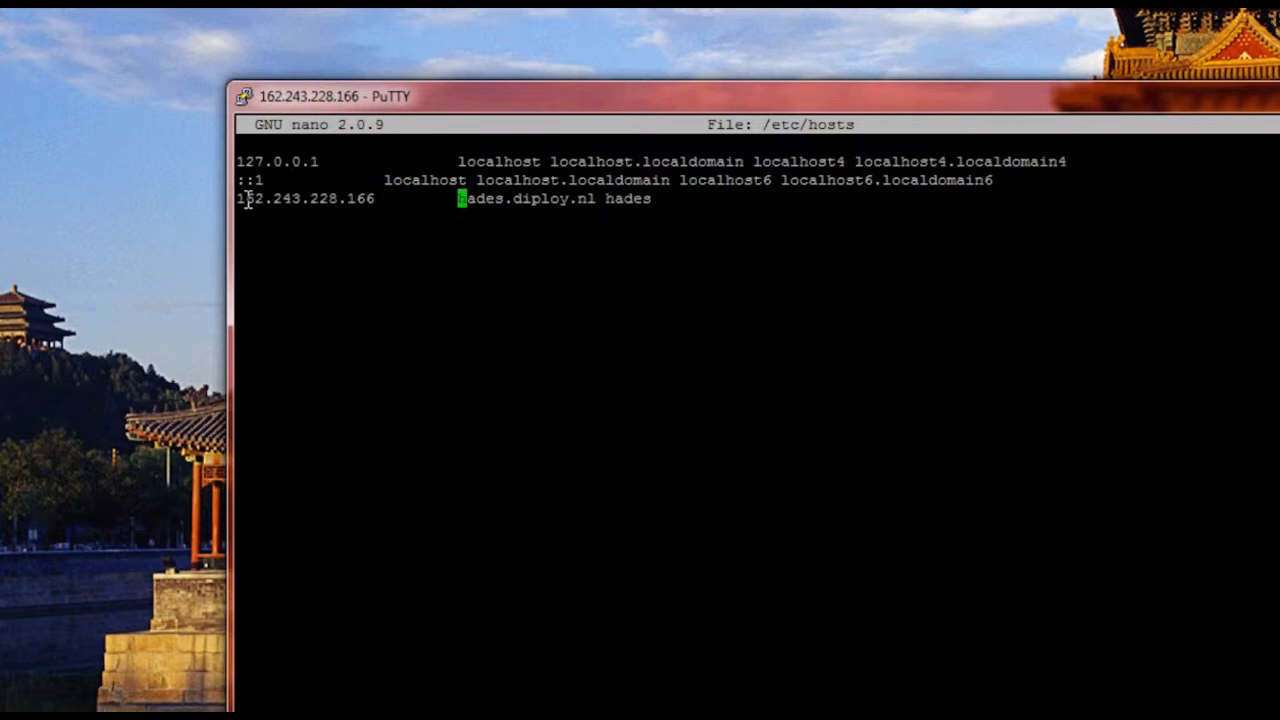
key(Right)
key(Right)
key(Right)
key(Right)
key(Right)
key(Right)
key(Right)
key(Right)
key(Right)
key(Right)
key(Right)
key(Right)
key(Right)
key(Right)
key(Right)
key(Right)
key(Right)
key(Right)
key(Right)
key(Right)
key(Right)
key(BackSpace)
key(BackSpace)
key(BackSpace)
key(BackSpace)
key(BackSpace)
key(BackSpace)
key(BackSpace)
key(BackSpace)
key(BackSpace)
key(BackSpace)
key(BackSpace)
key(BackSpace)
key(BackSpace)
key(BackSpace)
key(BackSpace)
key(BackSpace)
key(BackSpace)
key(BackSpace)
key(BackSpace)
key(BackSpace)
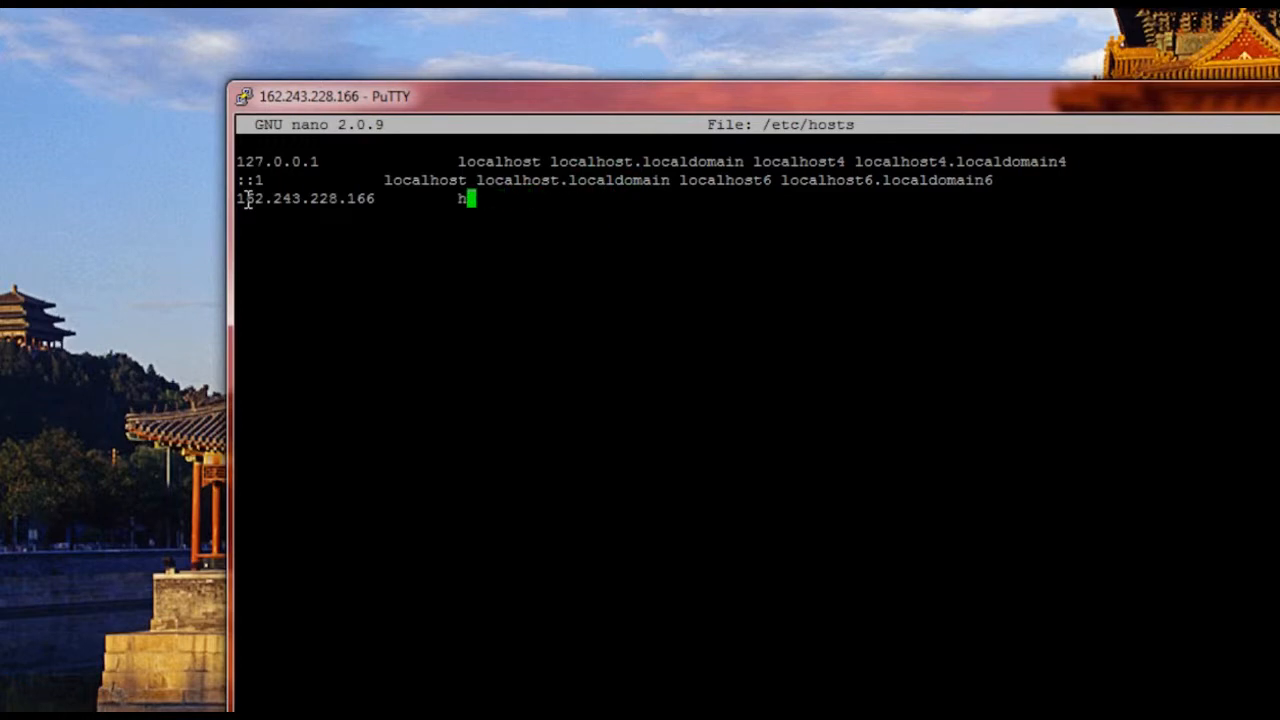
key(BackSpace)
text(server.cloud)
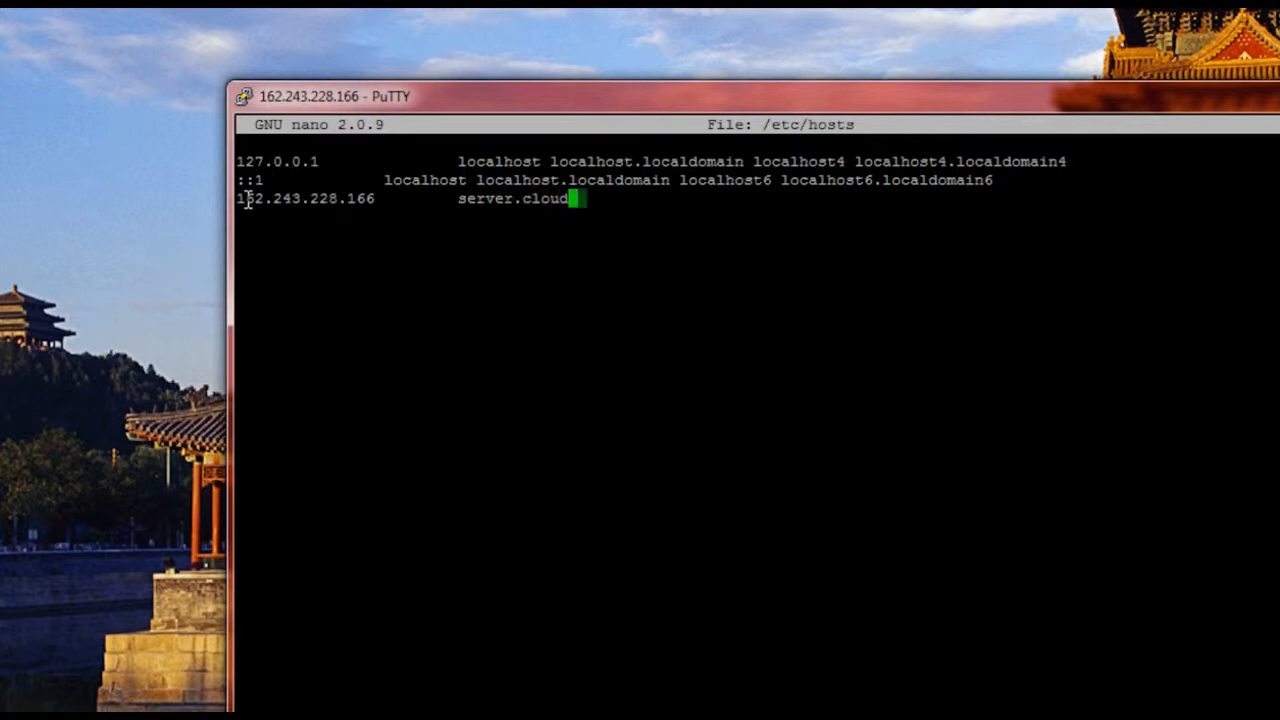
text(hostsr)
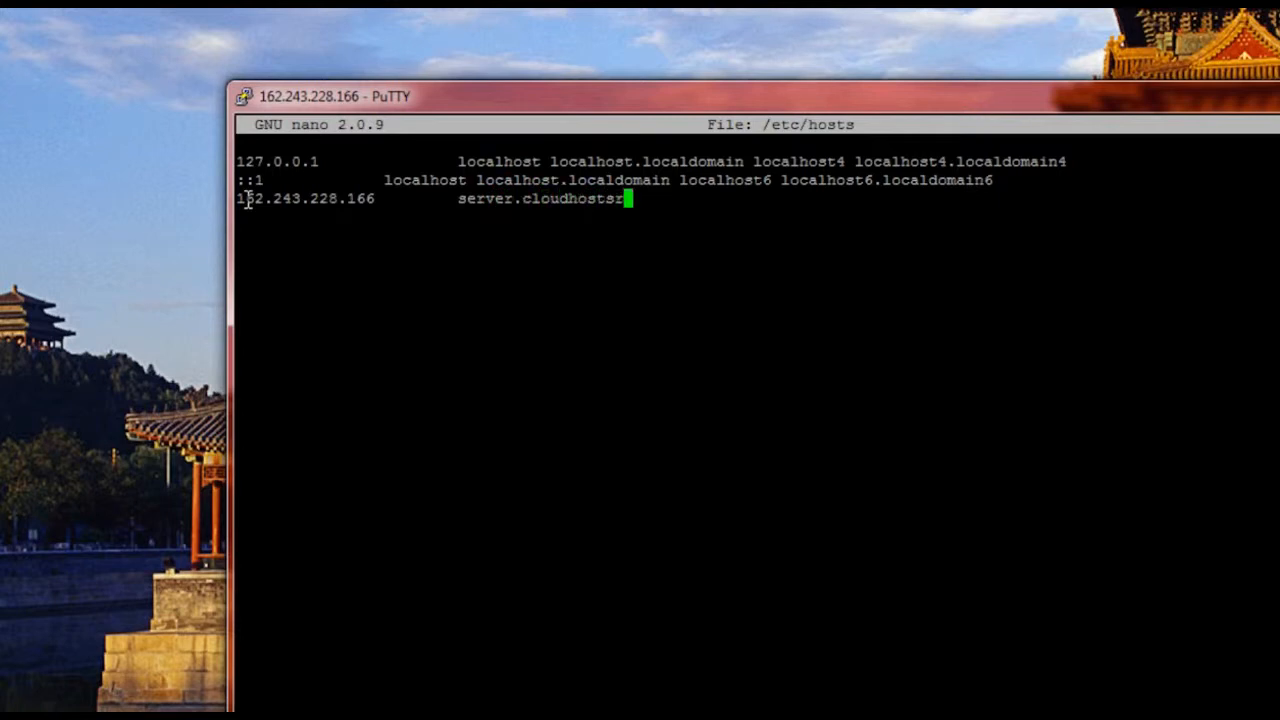
text(eviews.com)
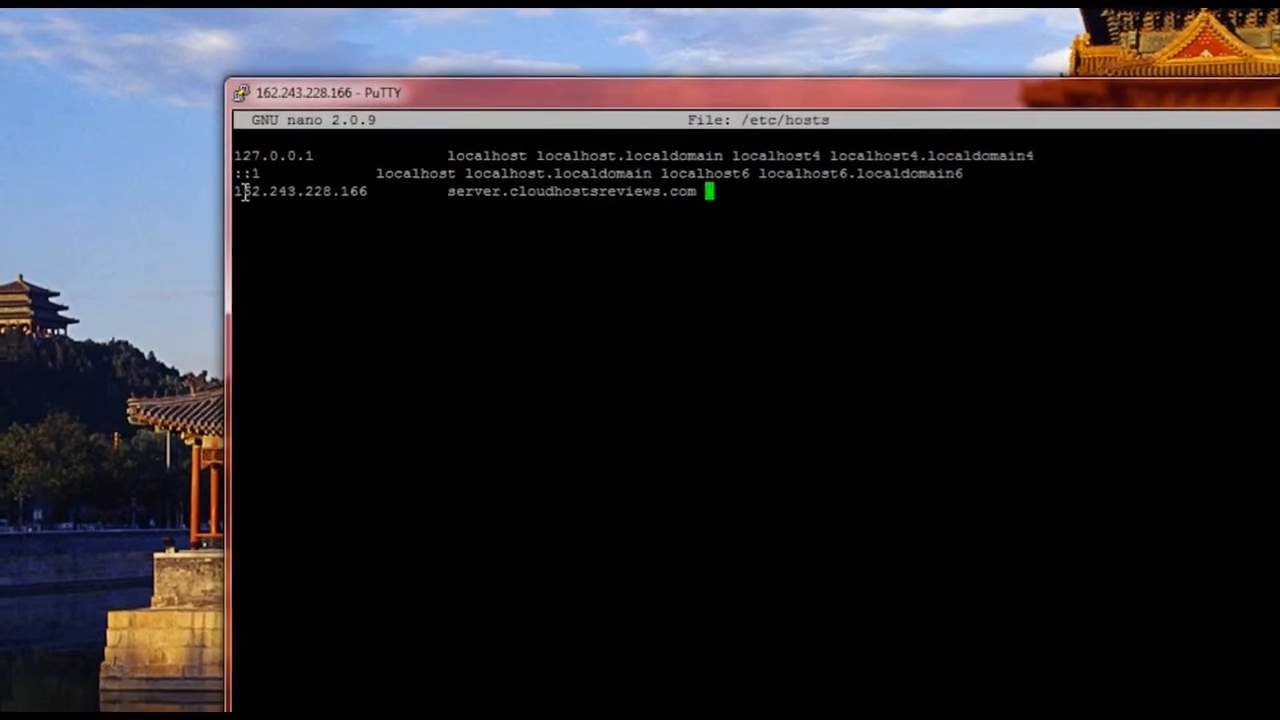
text(    server)
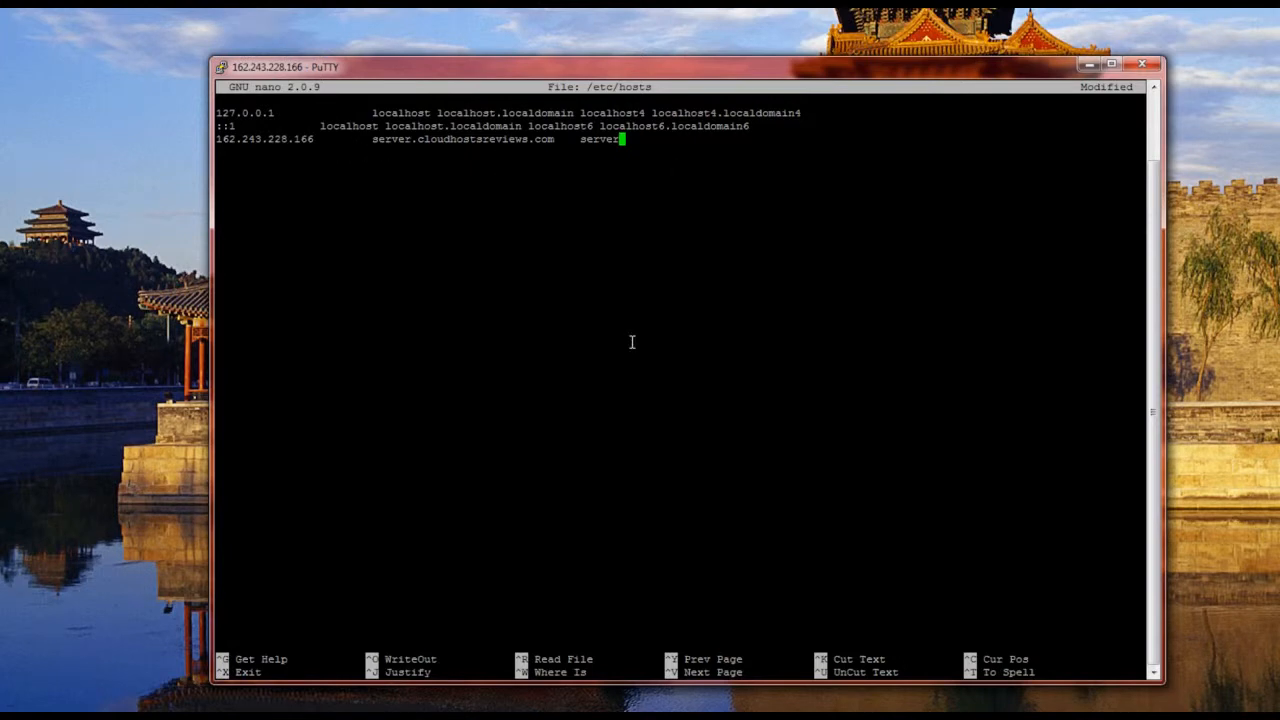
Save /etc/hosts, exit nano, and close the PuTTY session.
key(ctrl+o)
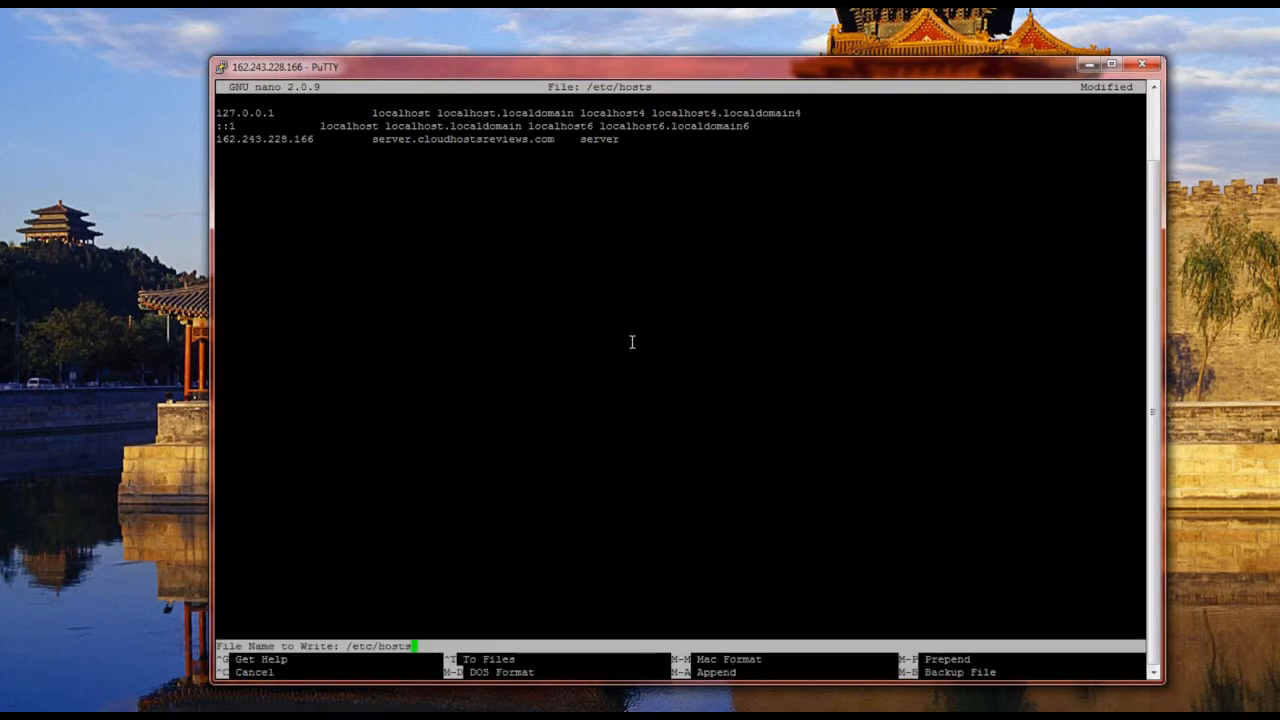
key(Return)
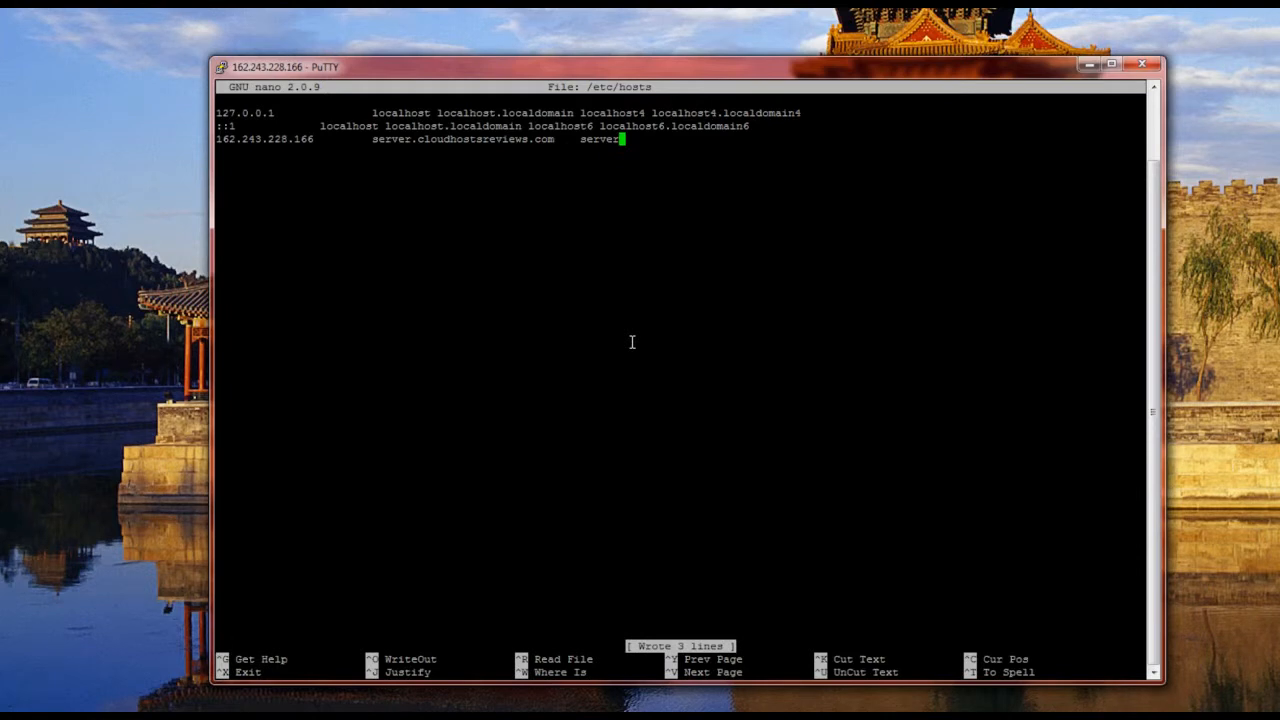
key(ctrl+x)
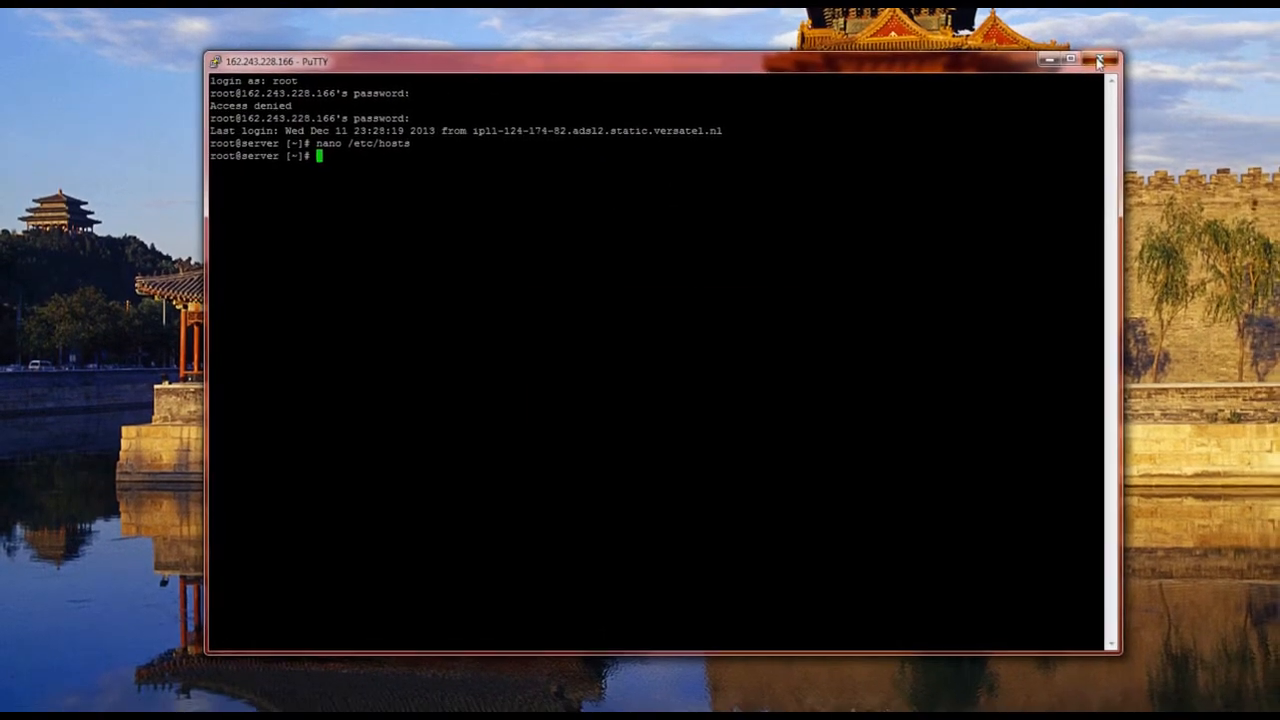
click(1098, 62)
click(663, 390)
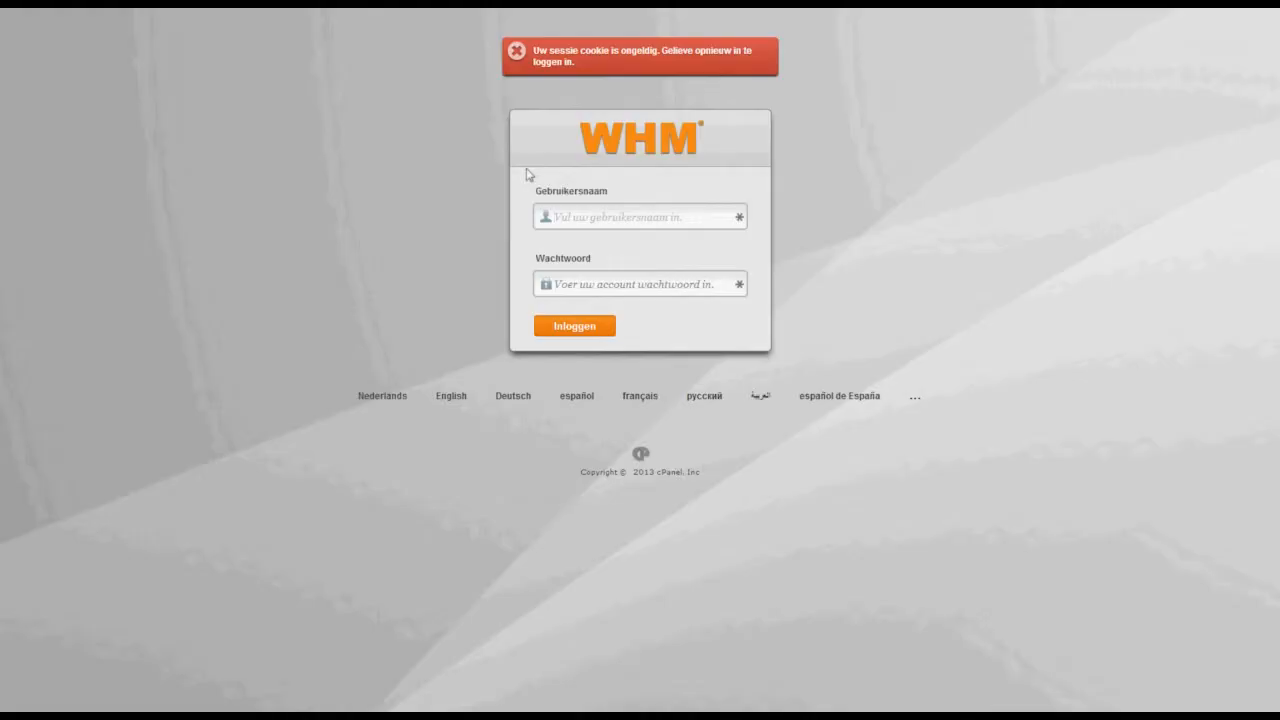
Log in to WHM as root with the account password and accept the license agreement.
click(578, 217)
text(root)
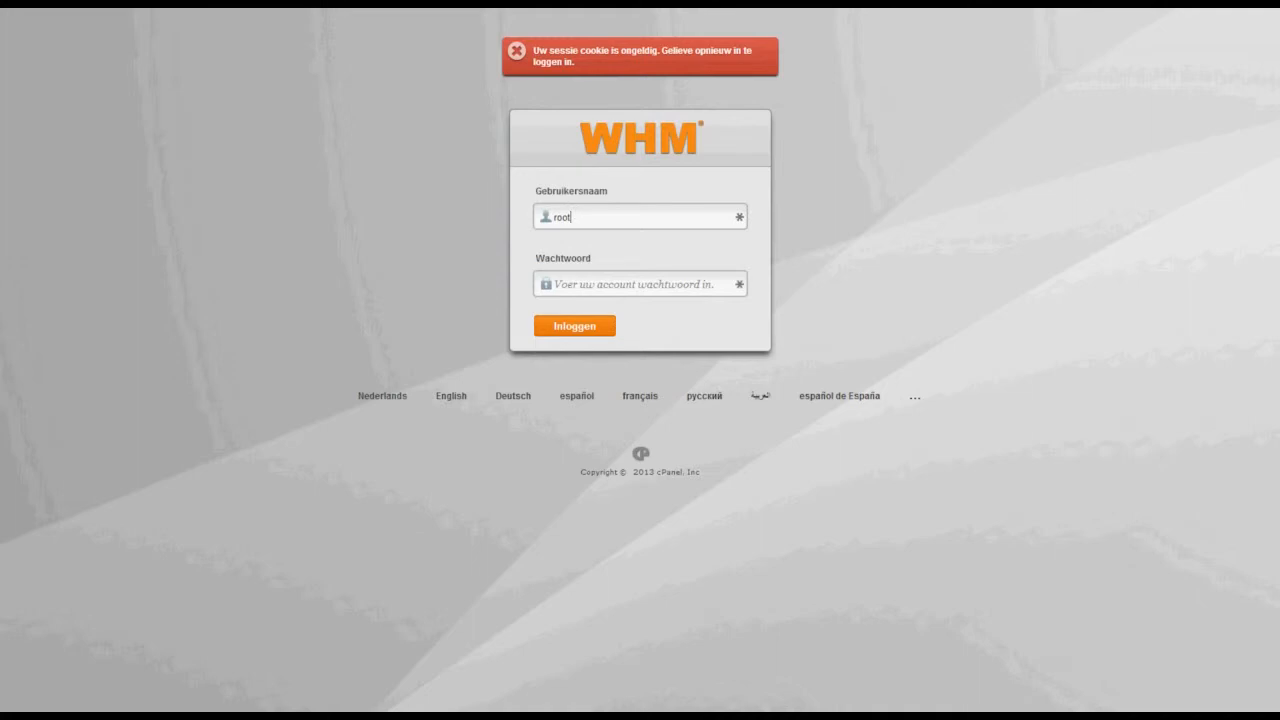
key(Tab)
key(ctrl+v)
click(584, 327)
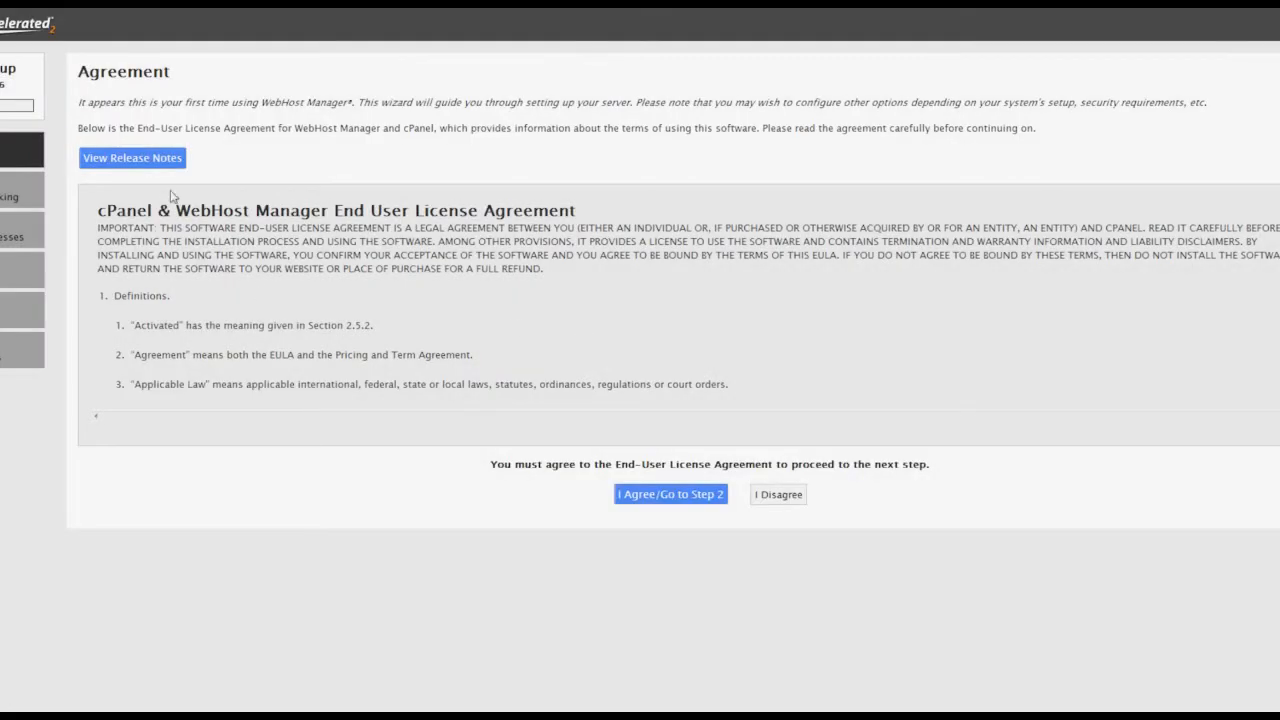
scroll(680, 300, down, 20)
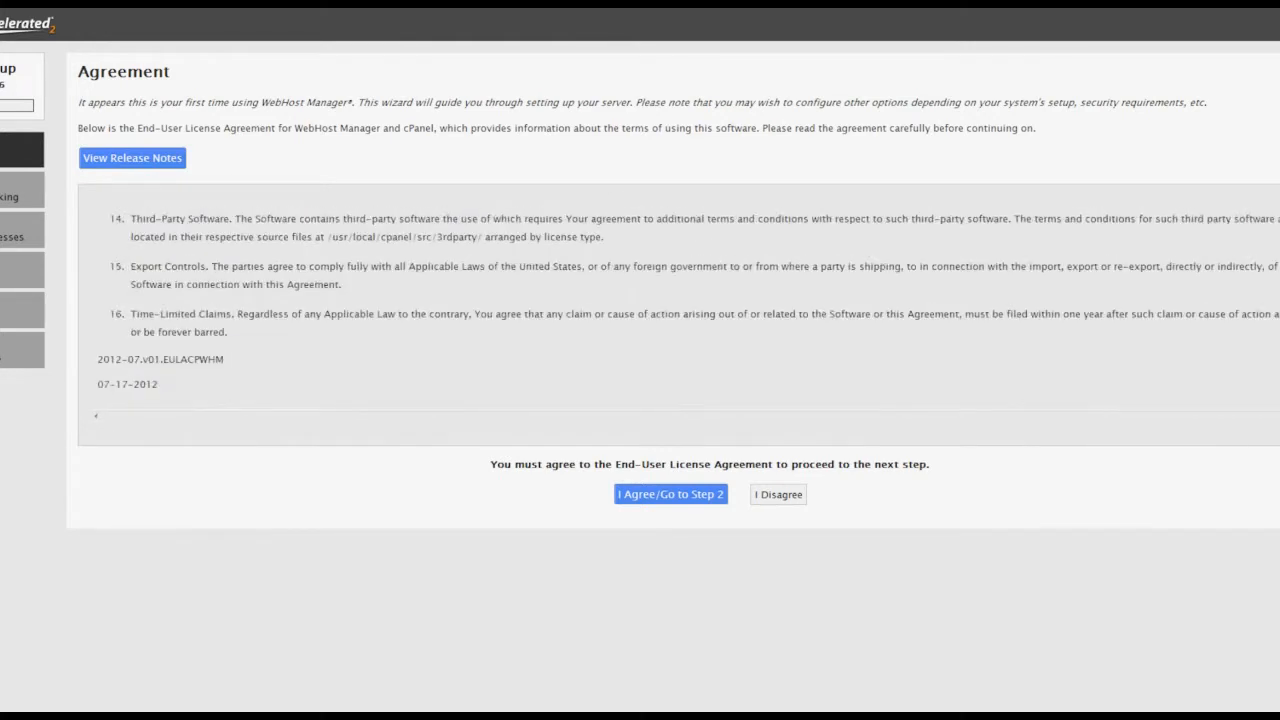
click(651, 495)
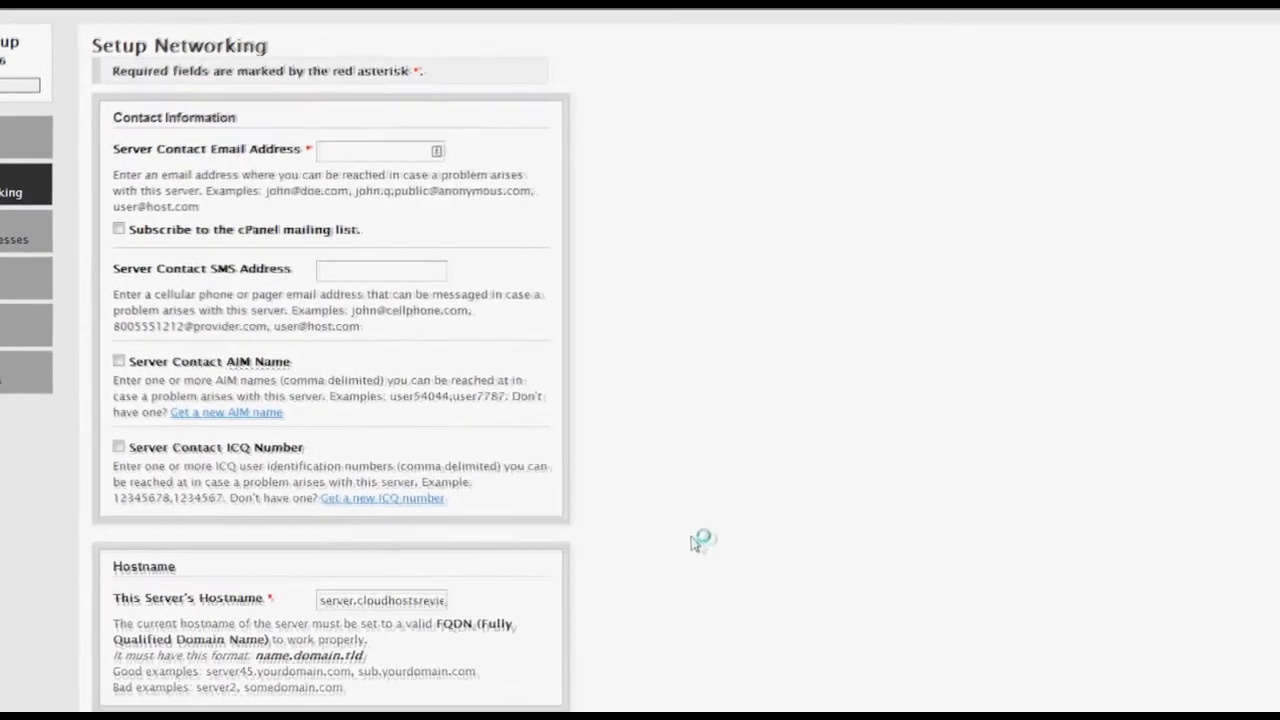
Enter the webmaster contact e-mail, keep resolvers 4.2.2.2 and 8.8.8.8, and save networking.
click(495, 134)
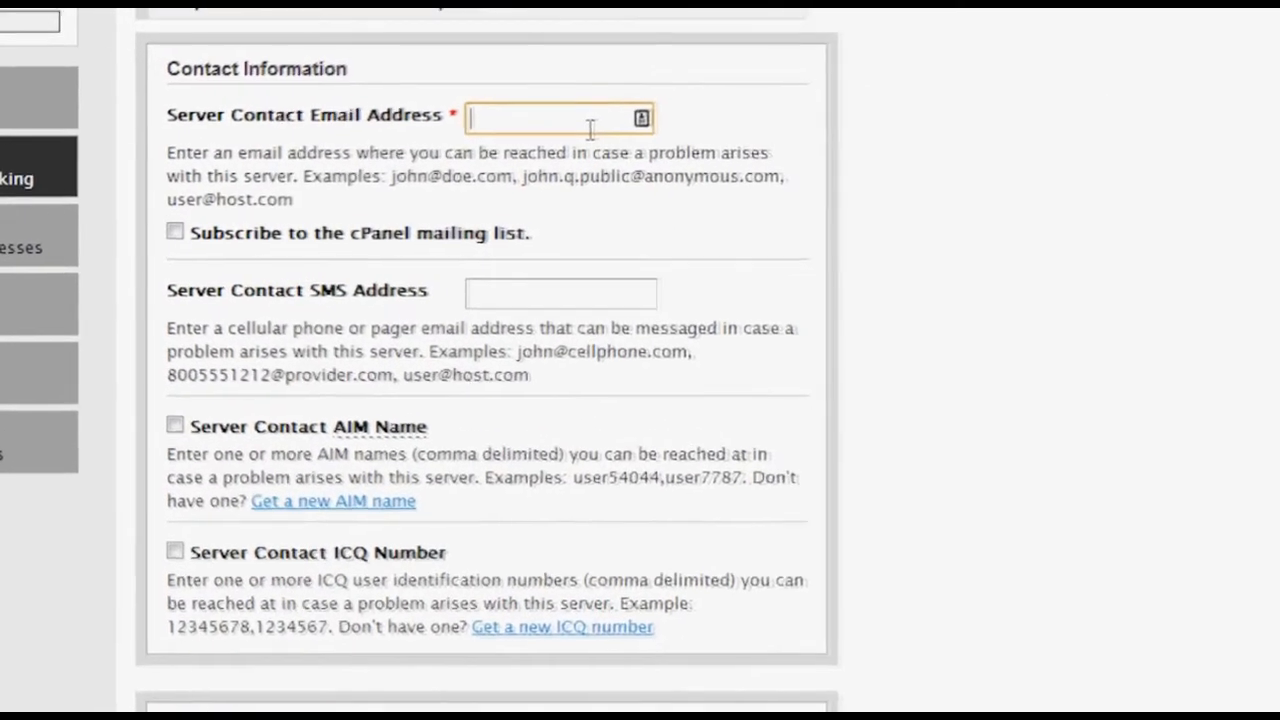
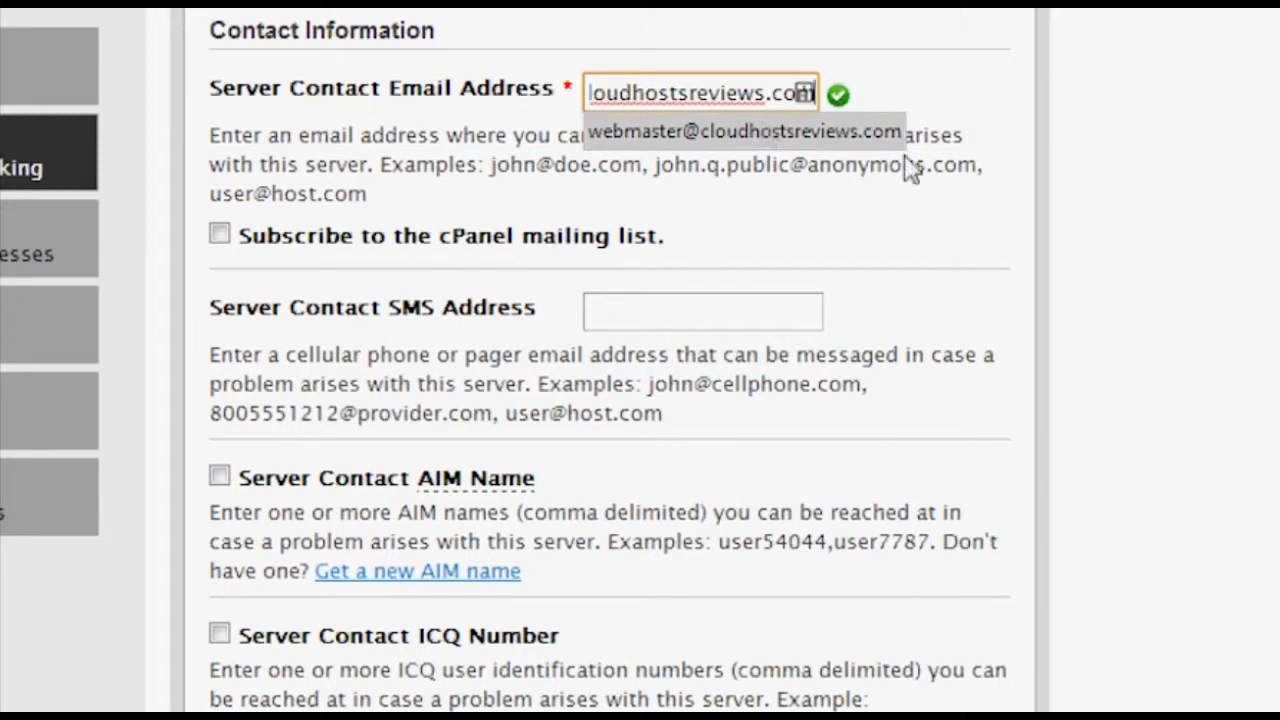
click(963, 194)
scroll(975, 215, down, 3)
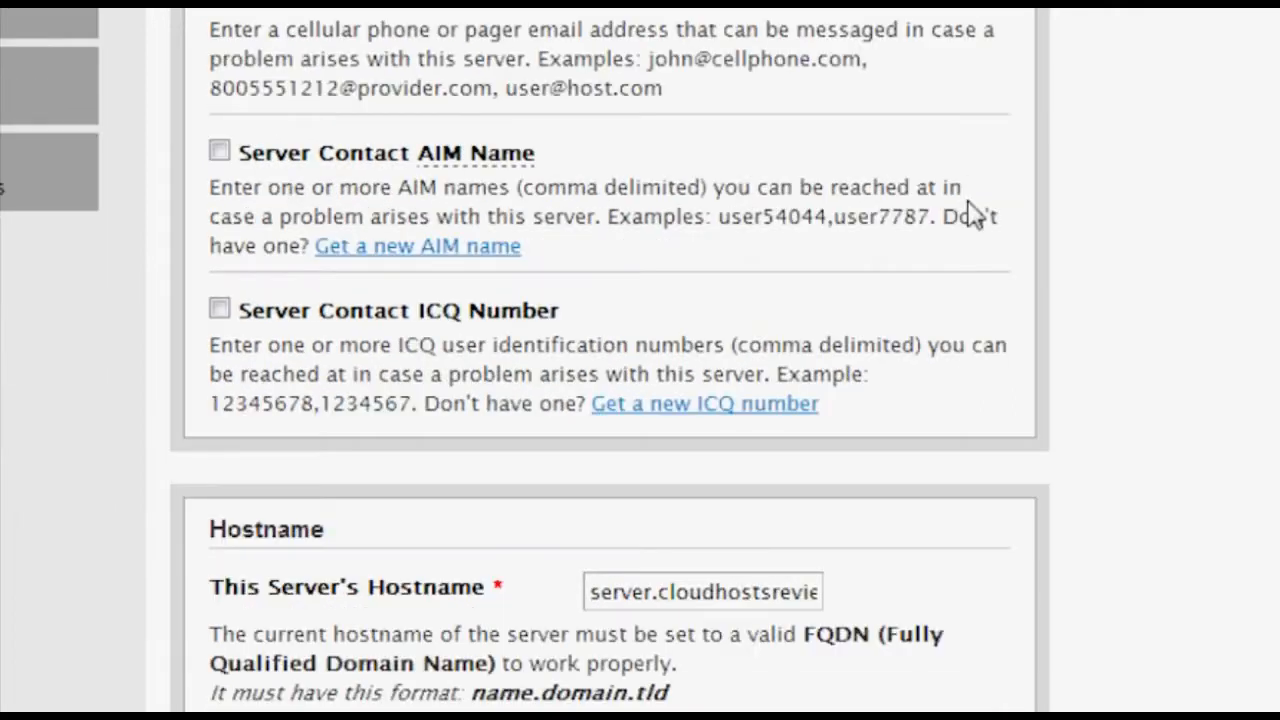
scroll(975, 215, down, 2)
drag(591, 429, 888, 455)
double_click(910, 468)
scroll(912, 468, down, 4)
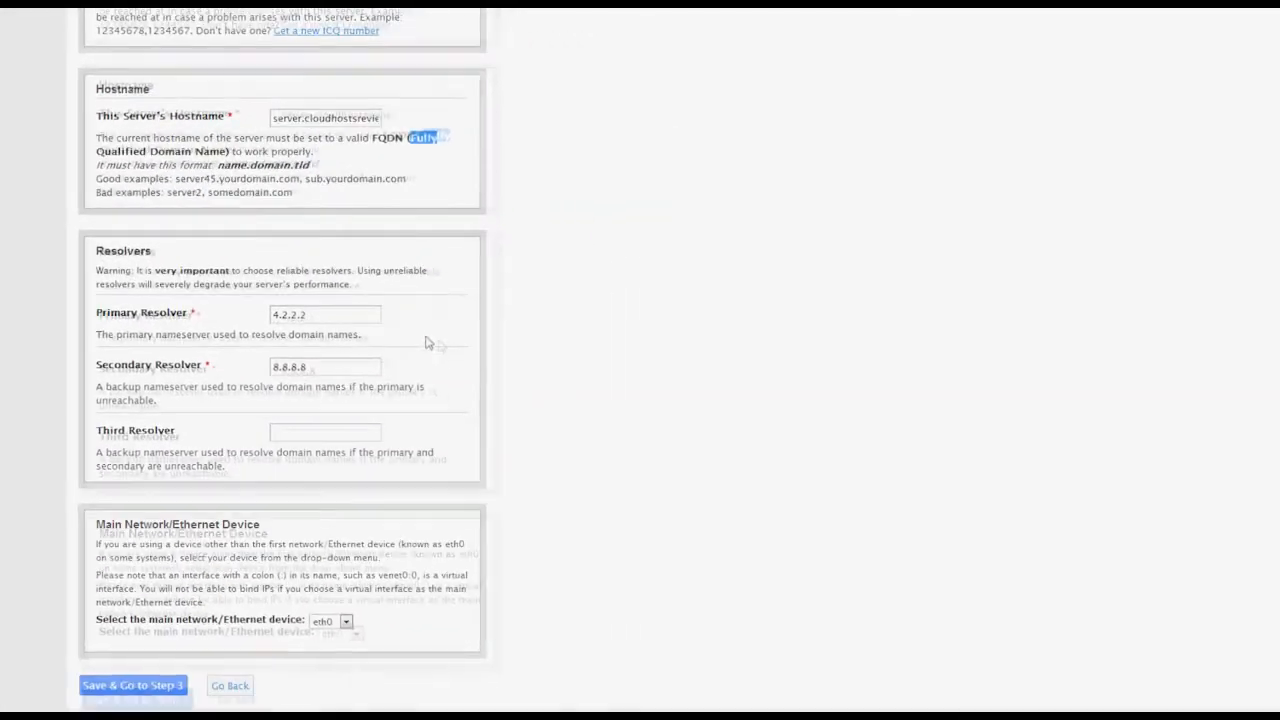
click(137, 686)
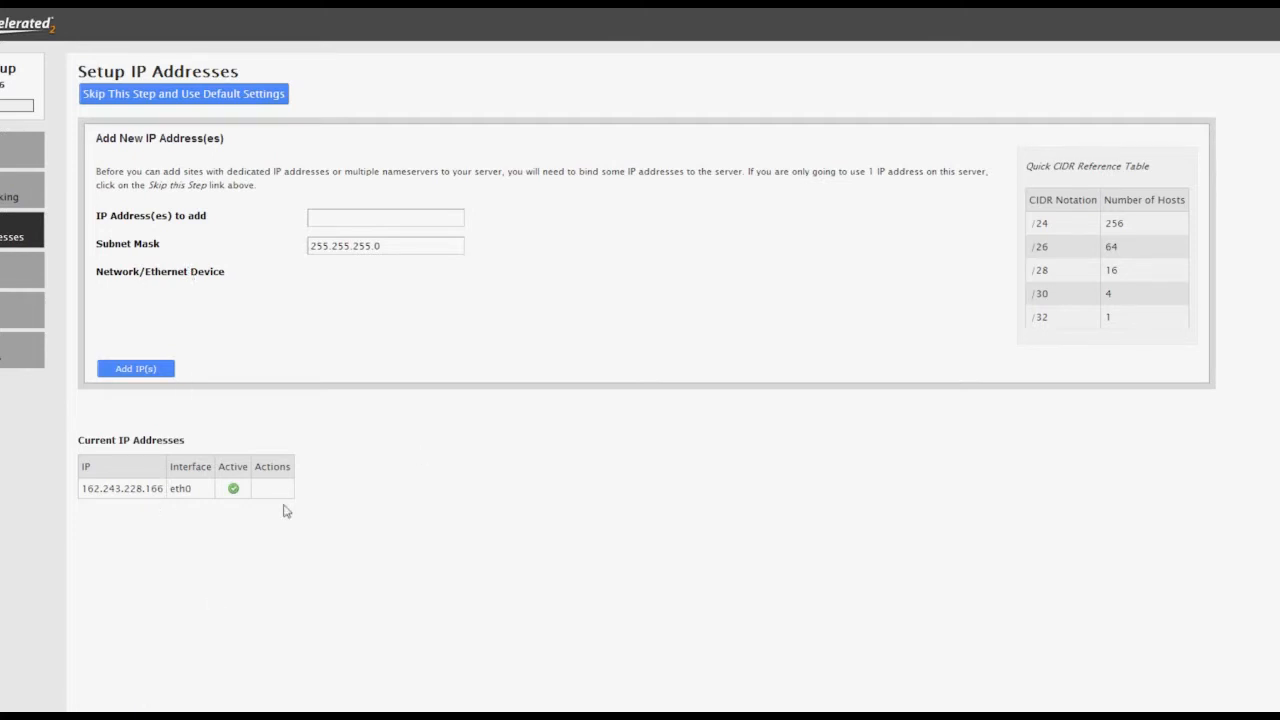
Skip the IP step and rename the nameservers to ns1 and ns2.cloudhostsreviews.com.
click(221, 95)
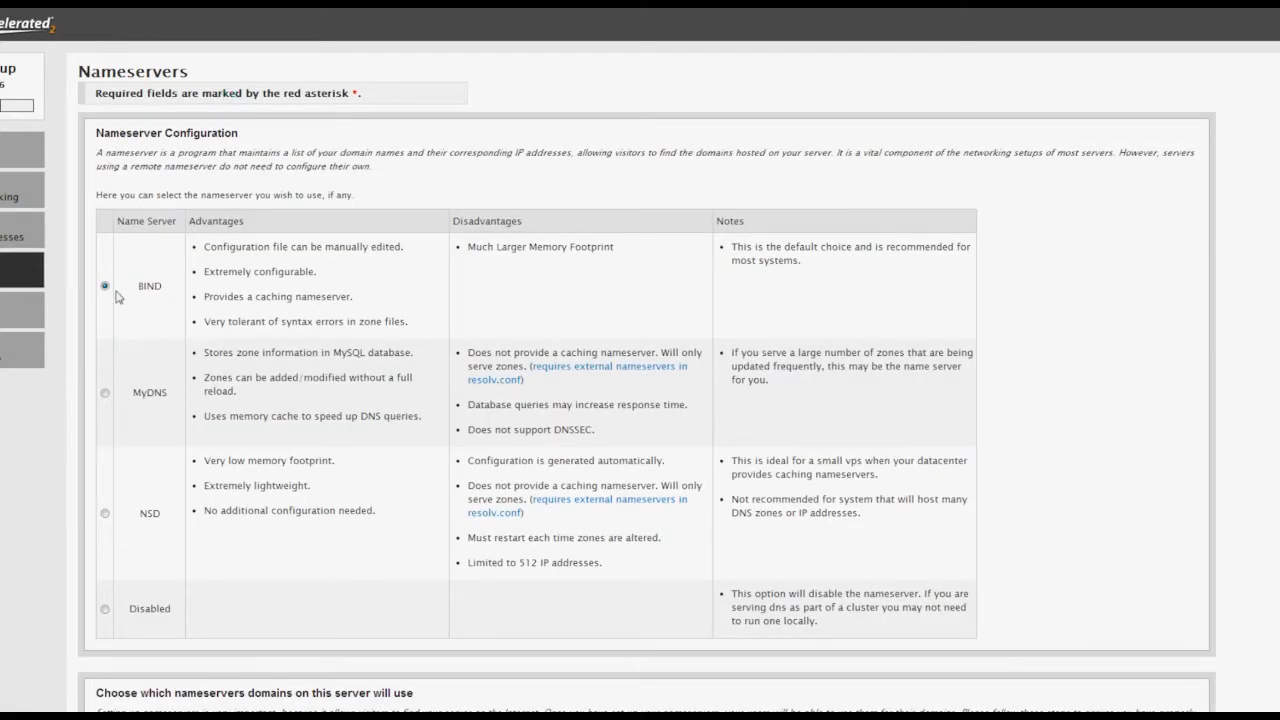
scroll(183, 300, down, 5)
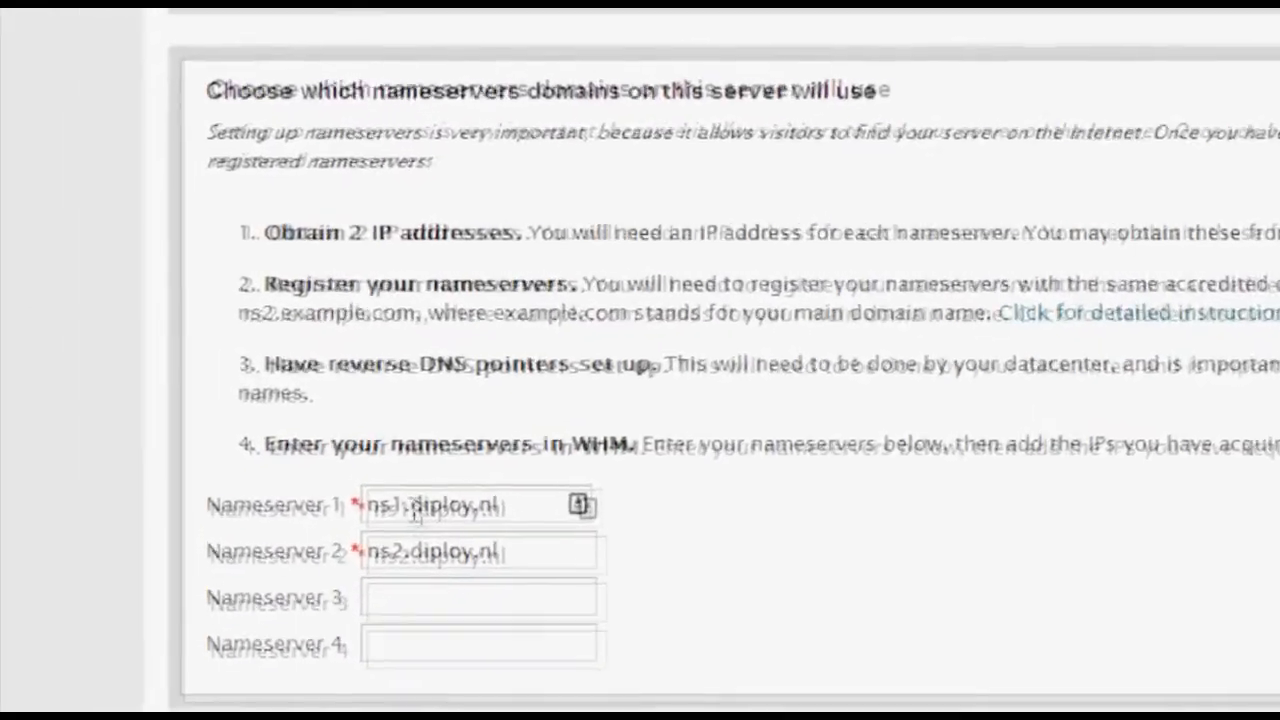
drag(327, 449, 450, 438)
click(433, 440)
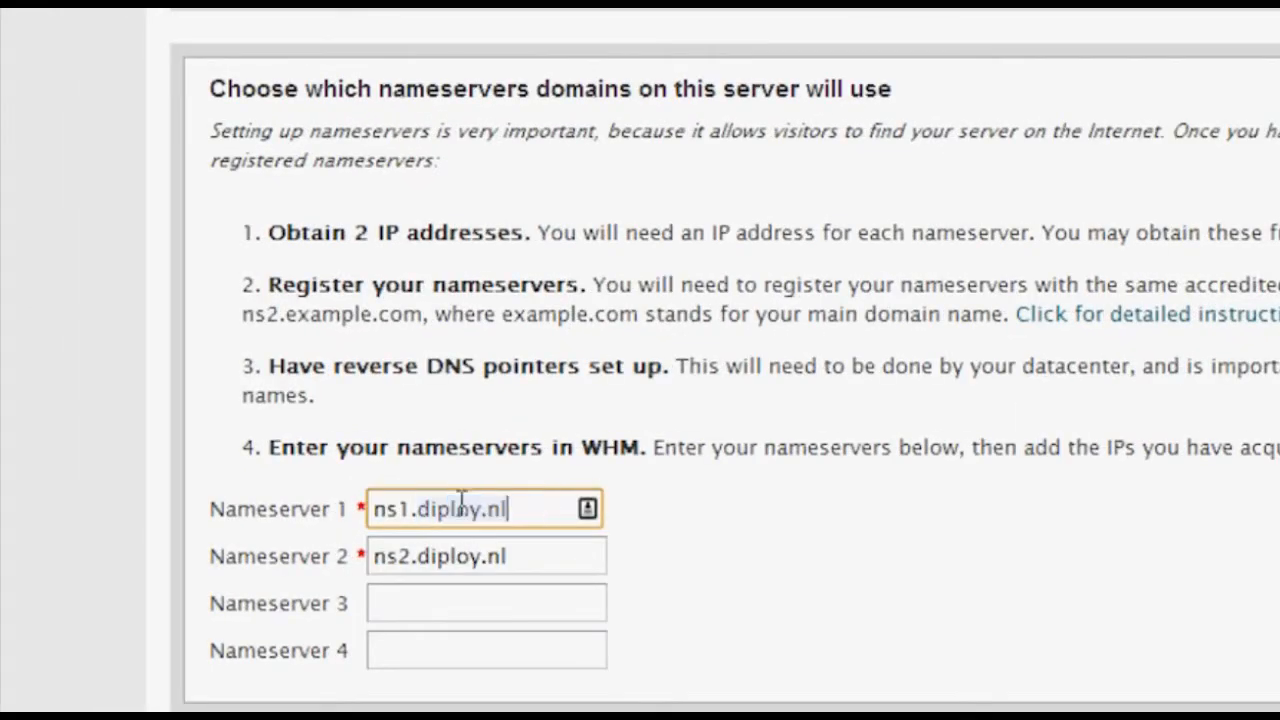
drag(423, 508, 537, 511)
text(cloudho)
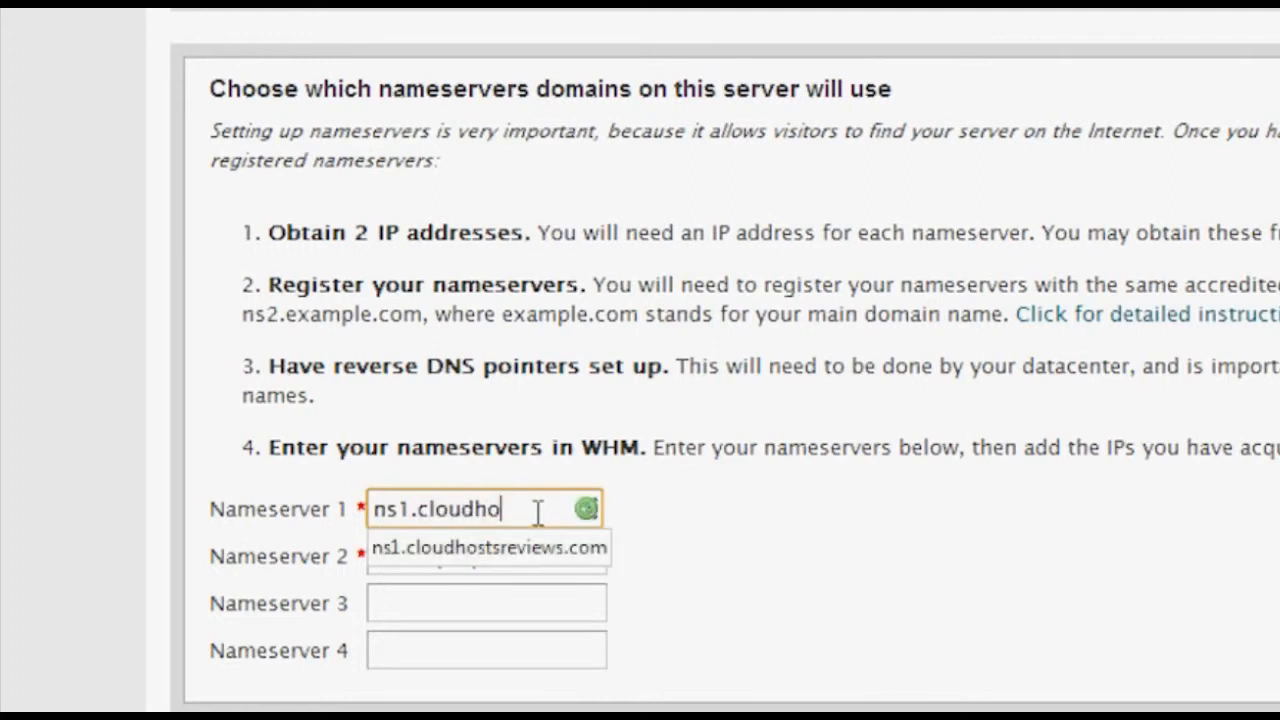
text(stsreviews.com)
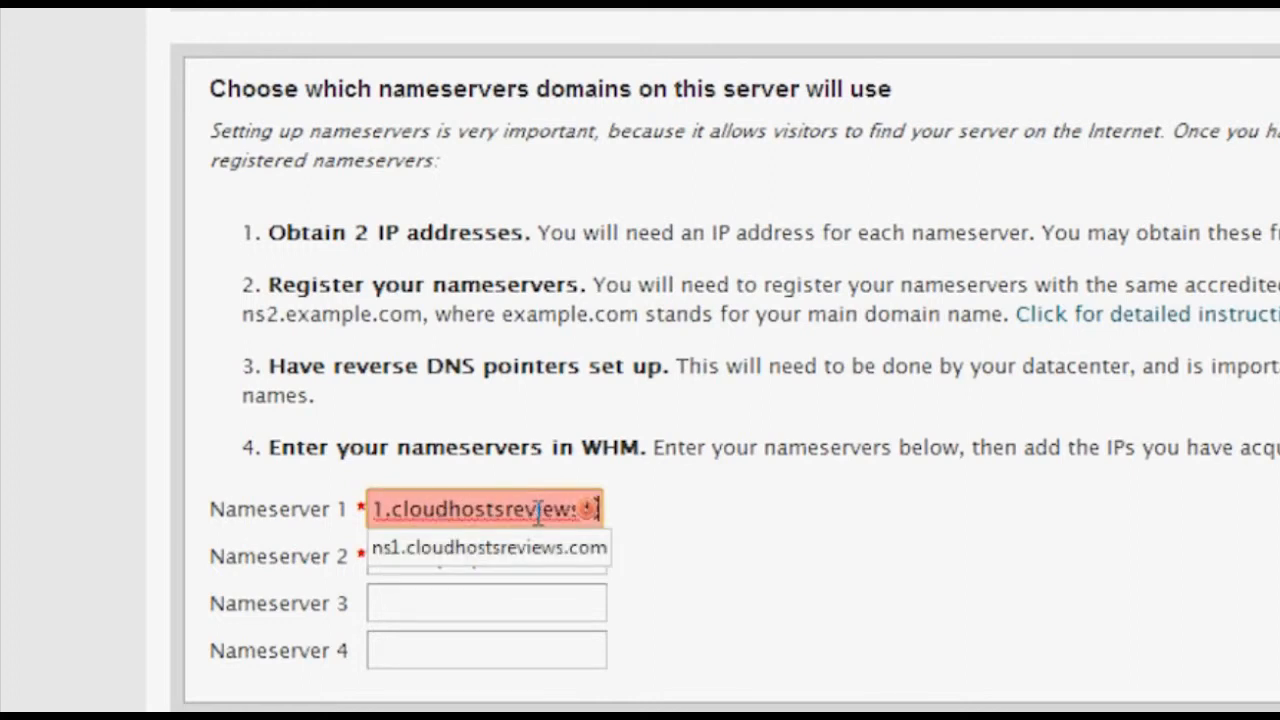
click(733, 604)
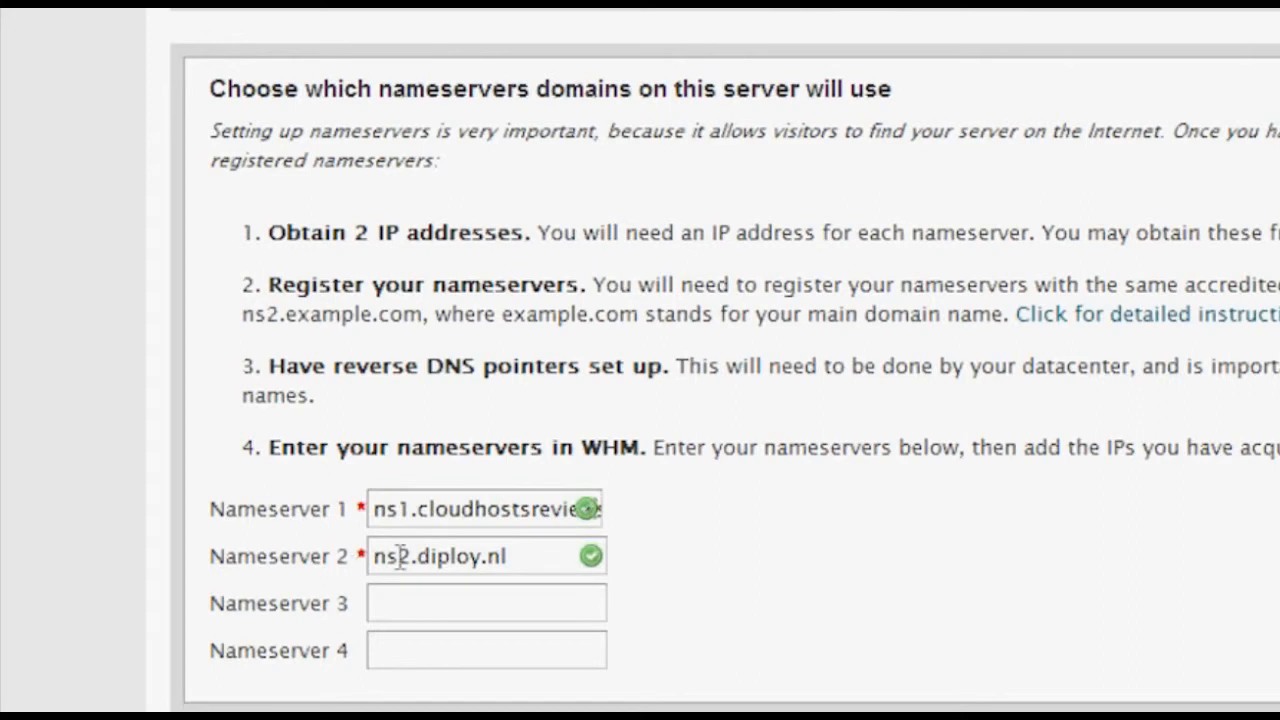
drag(417, 556, 658, 567)
text(cl)
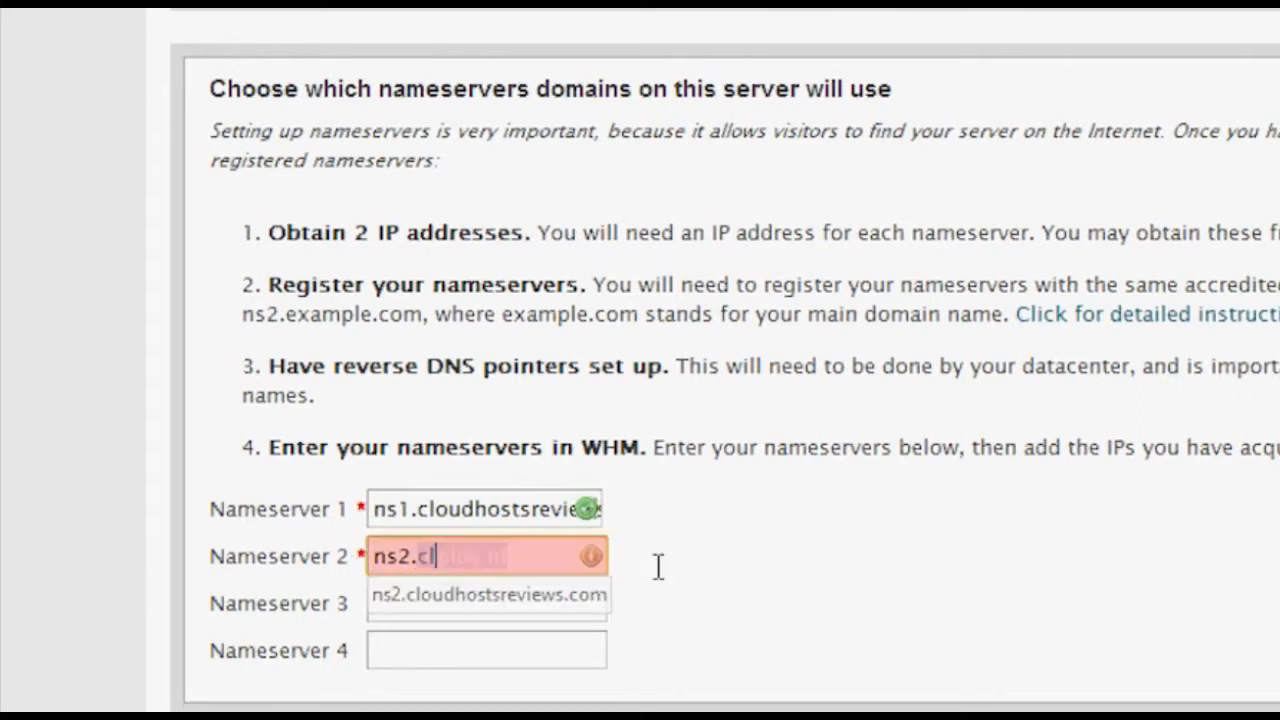
text(oudhostsr)
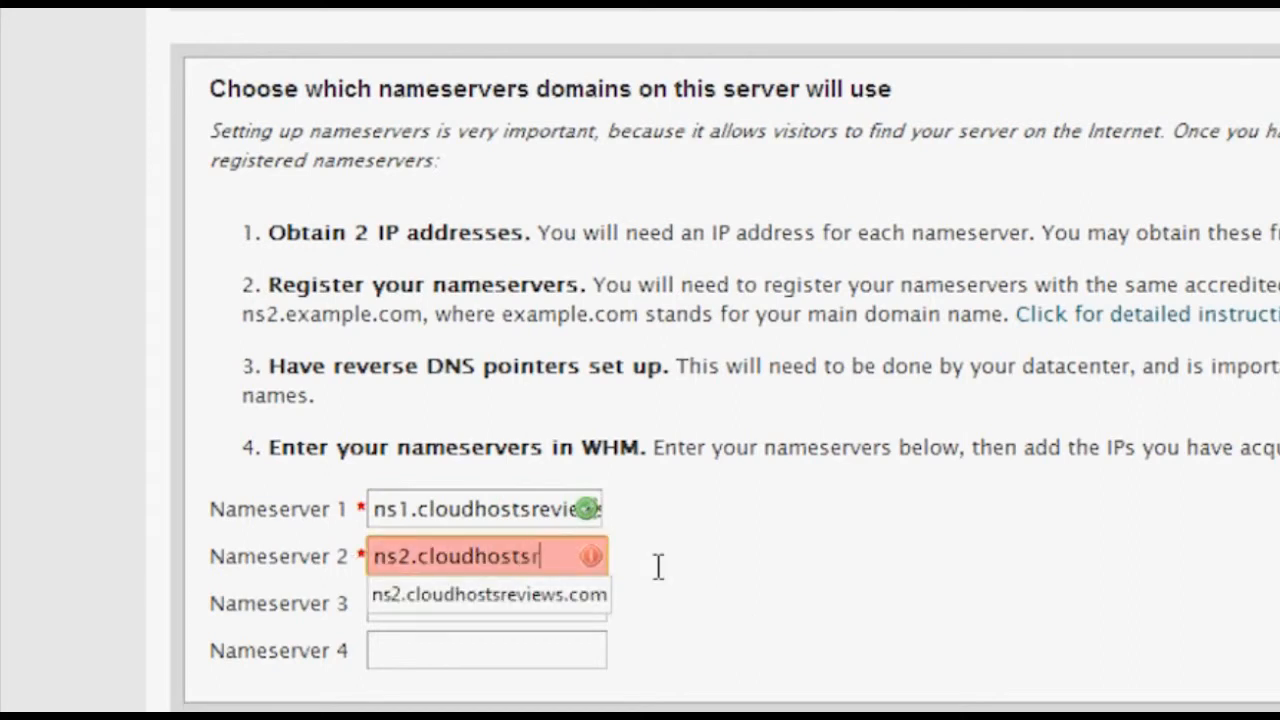
text(eview)
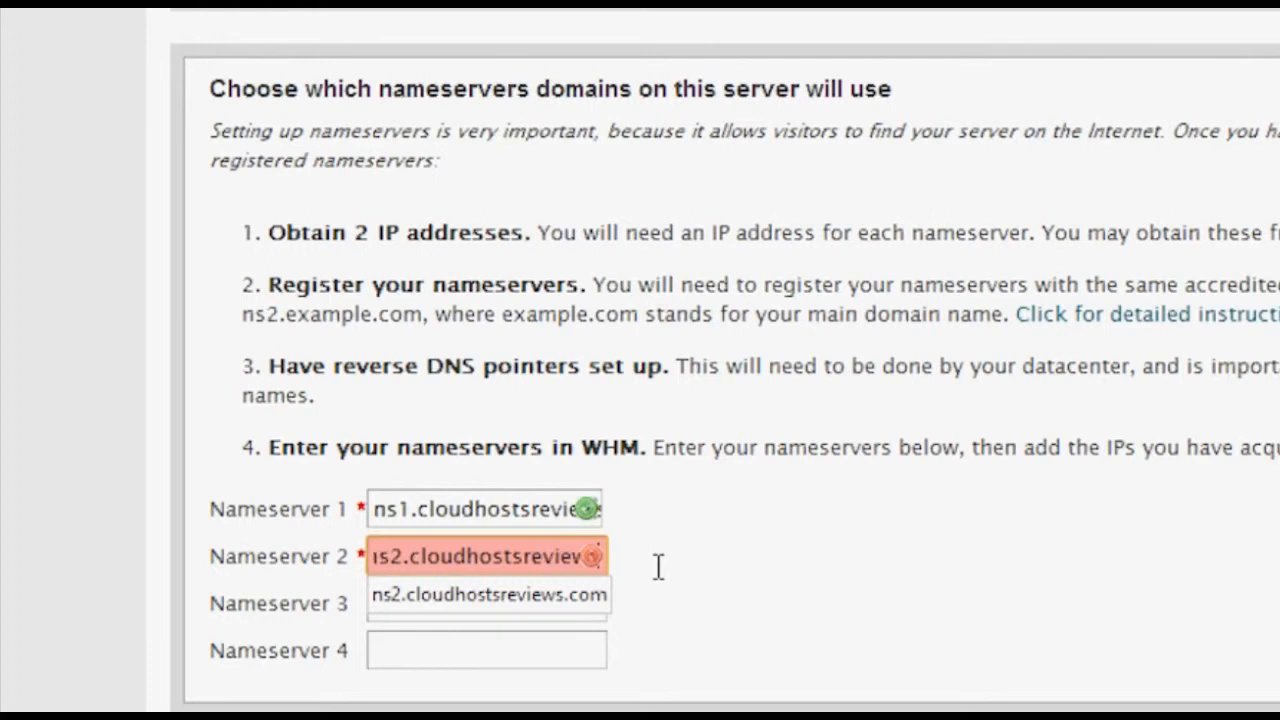
click(664, 580)
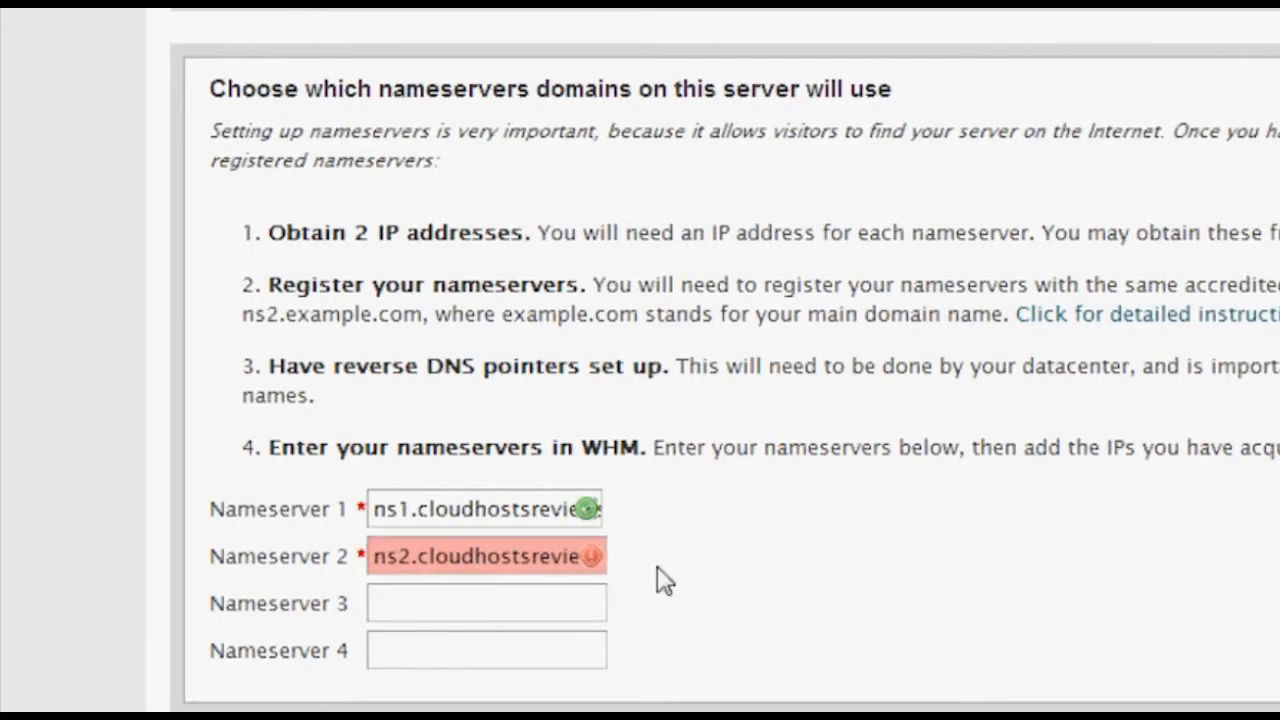
click(584, 614)
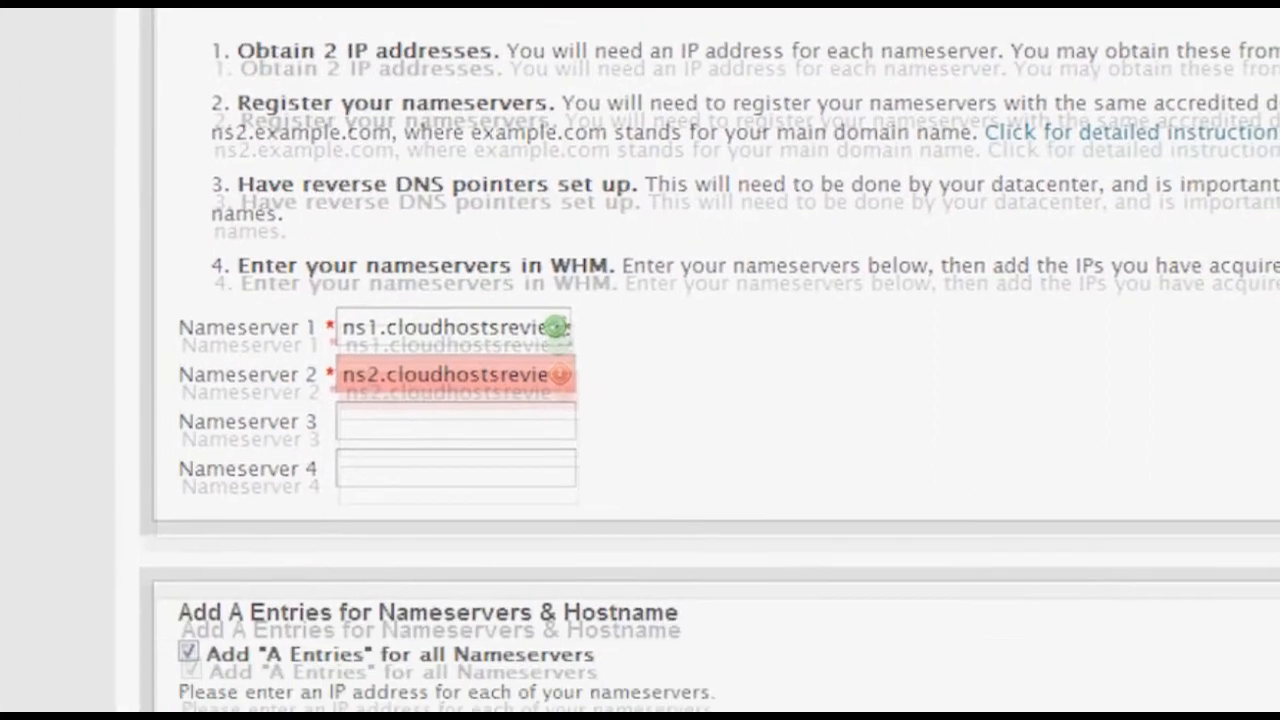
Add A entries at 162.243.228.166 for ns1, ns2 and the hostname, then save.
click(484, 535)
text(162)
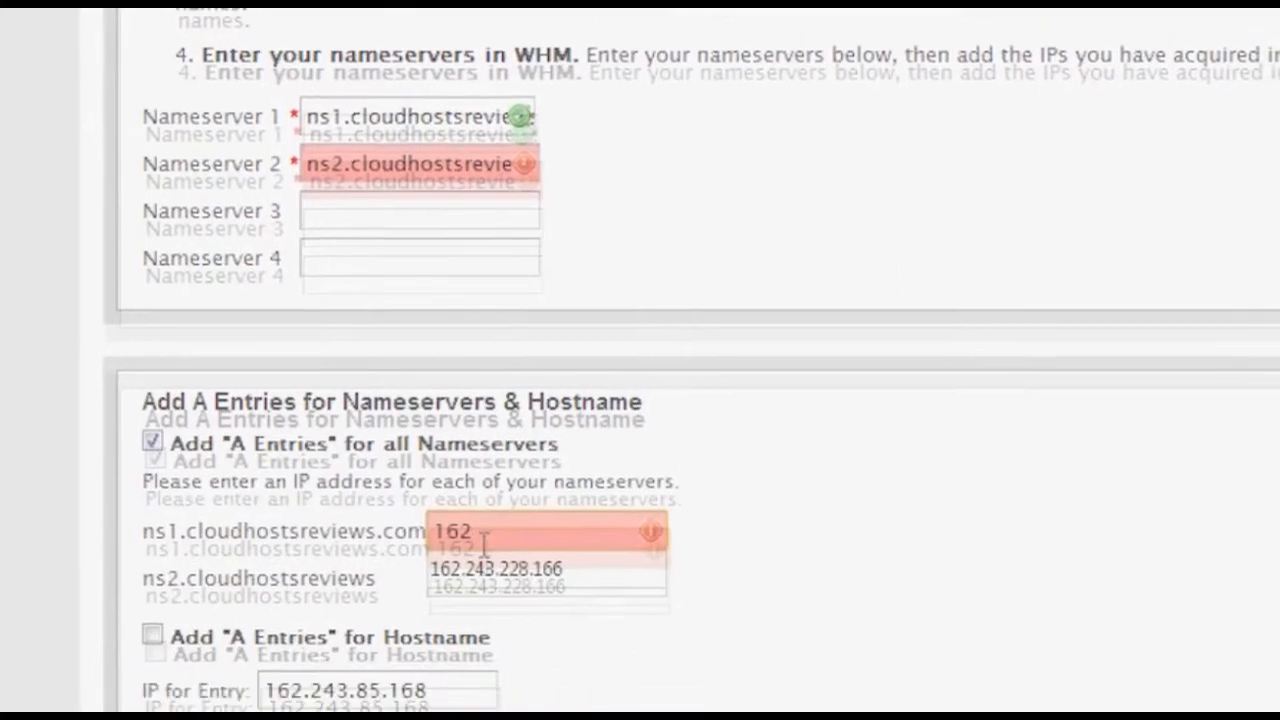
click(463, 430)
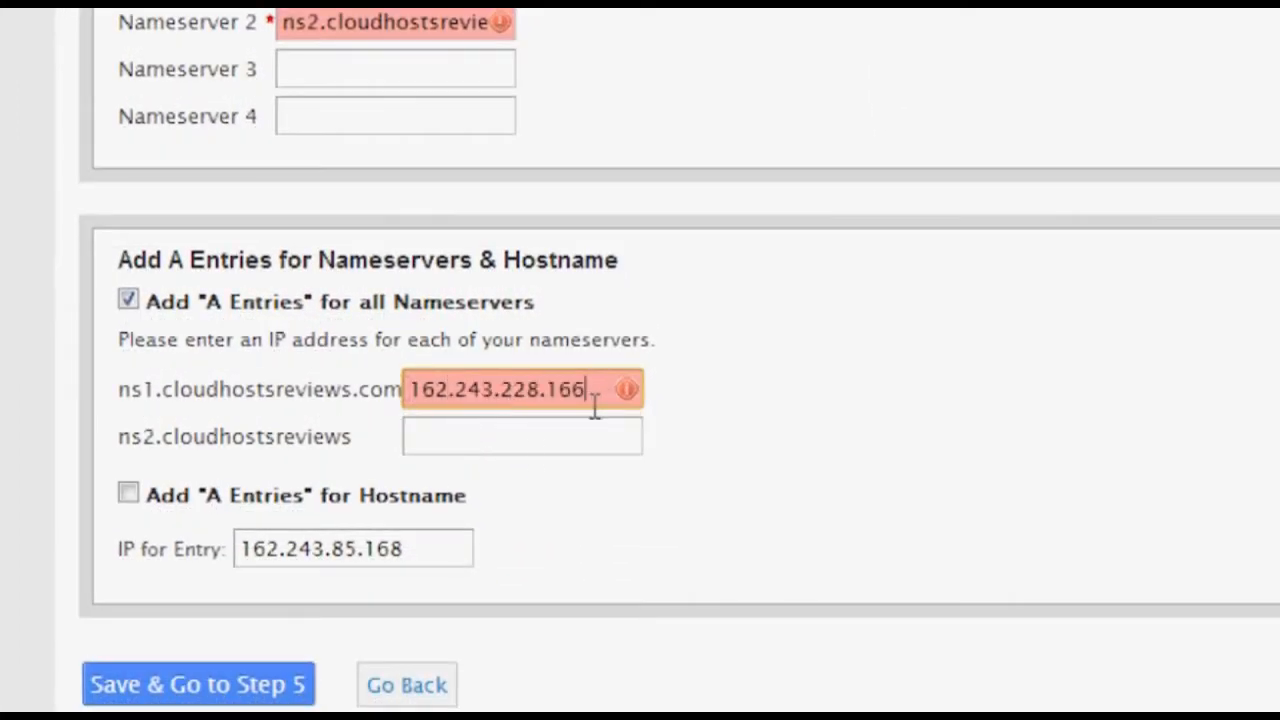
click(535, 455)
text(6)
key(BackSpace)
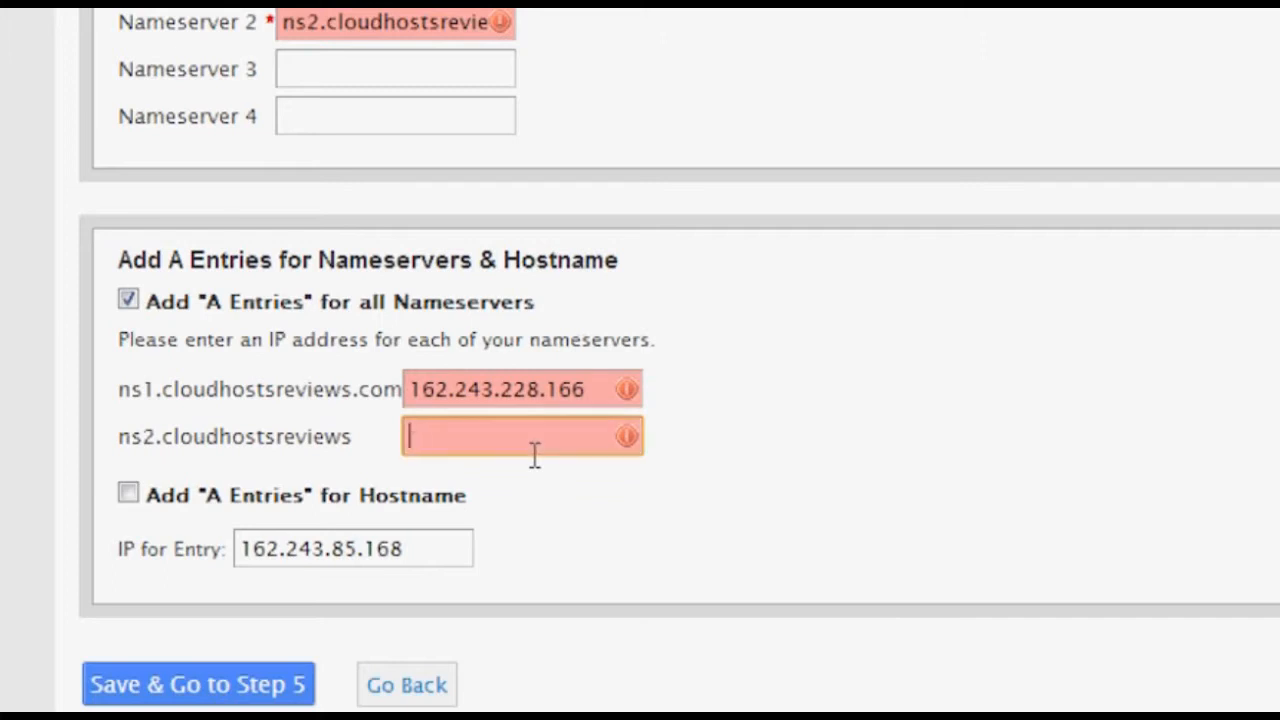
text(16)
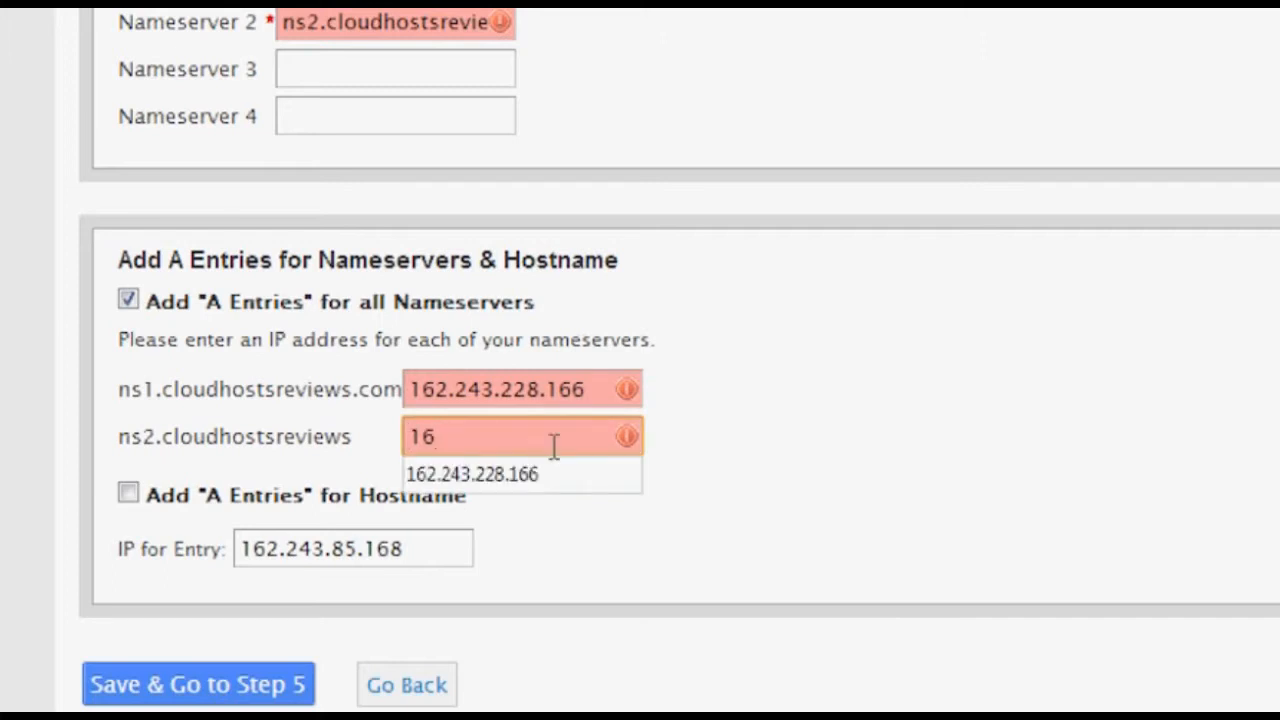
click(564, 475)
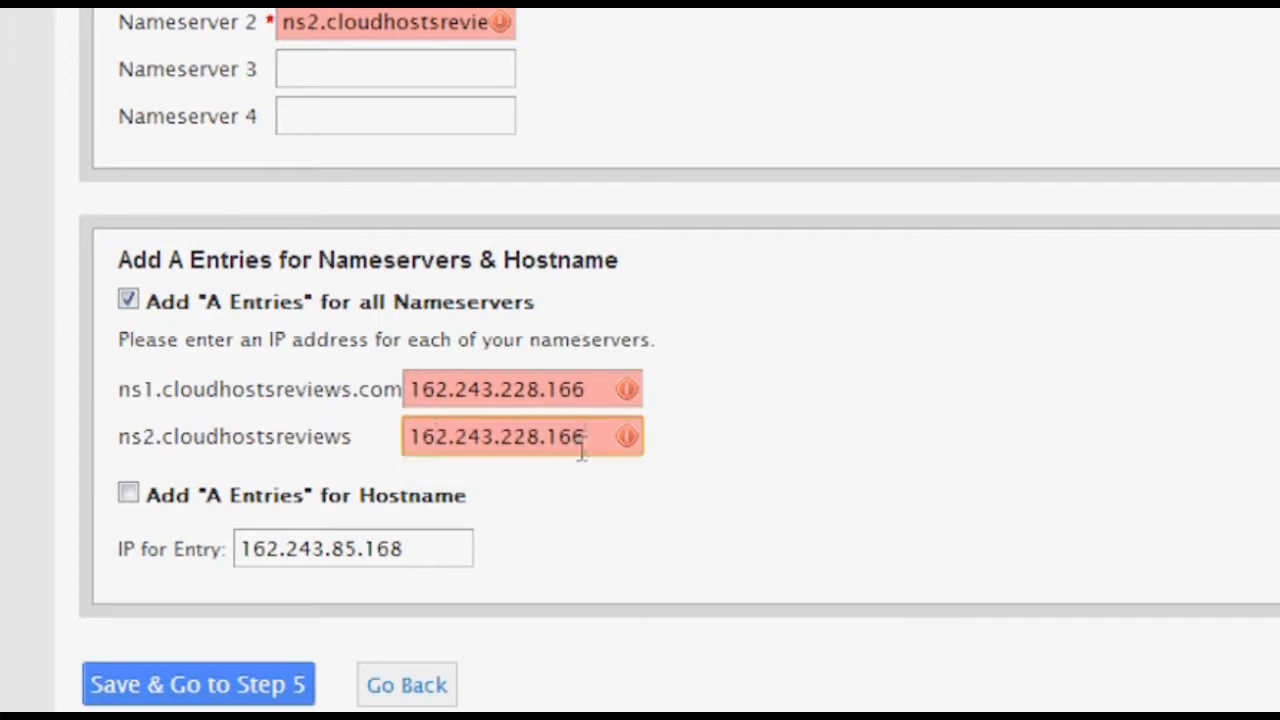
drag(584, 440, 200, 480)
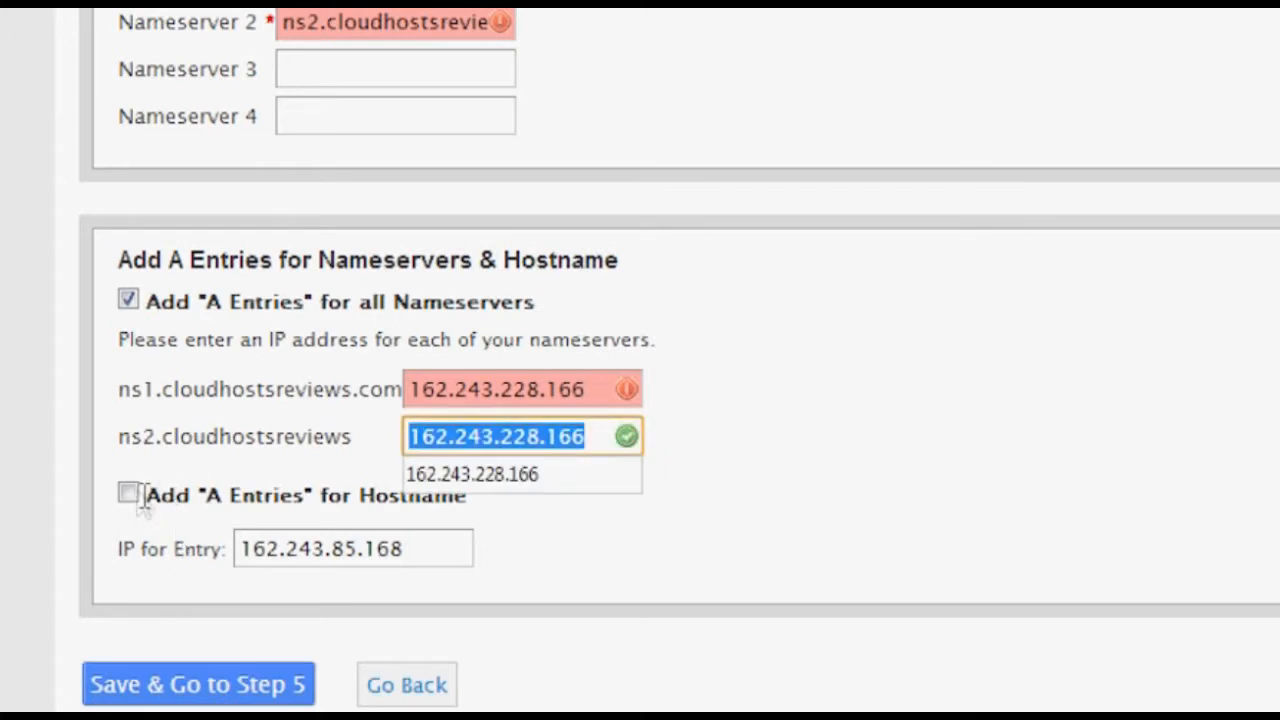
click(156, 500)
drag(457, 557, 15, 575)
text(16)
click(300, 587)
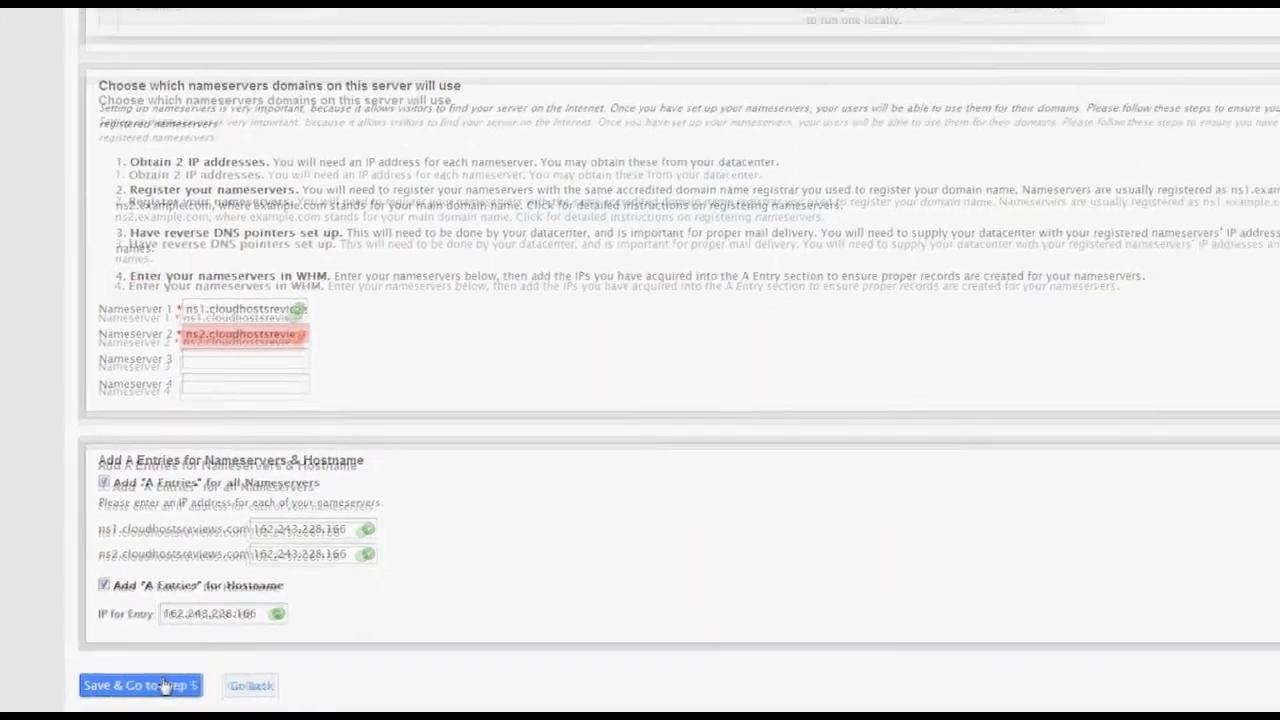
click(190, 685)
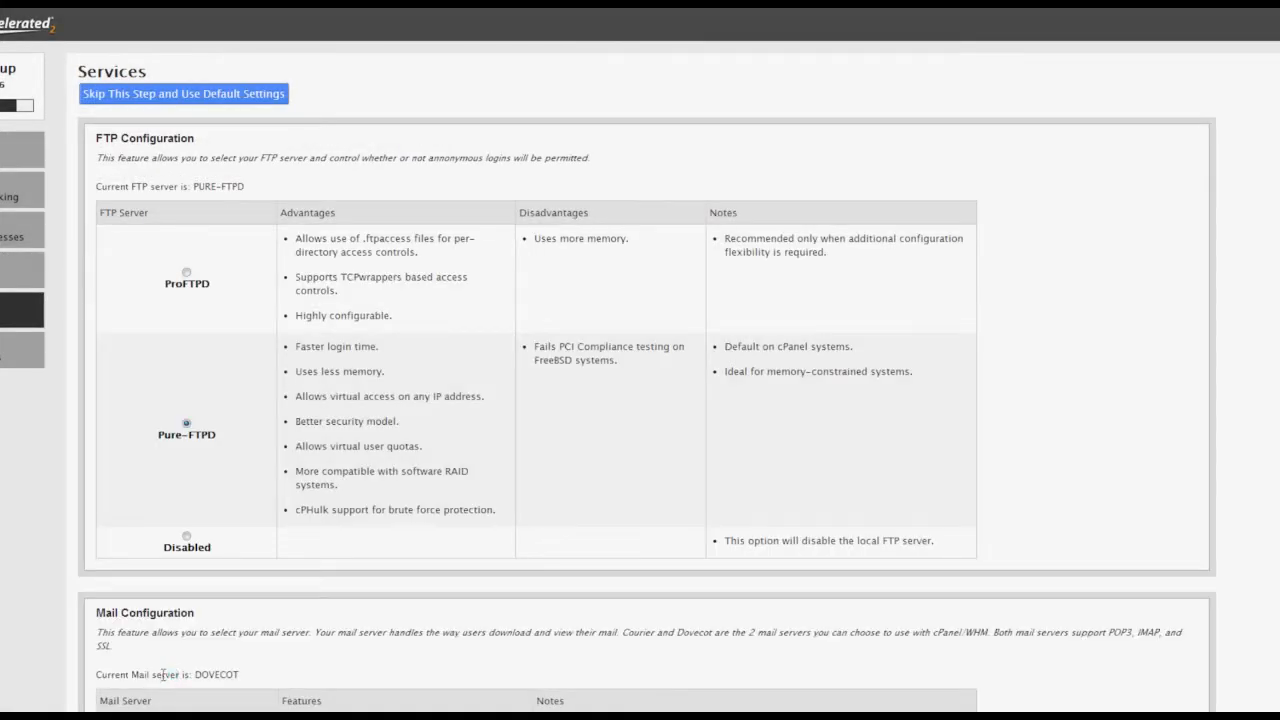
Choose Courier as mail server, then finish the wizard keeping file system quotas enabled.
scroll(304, 428, down, 5)
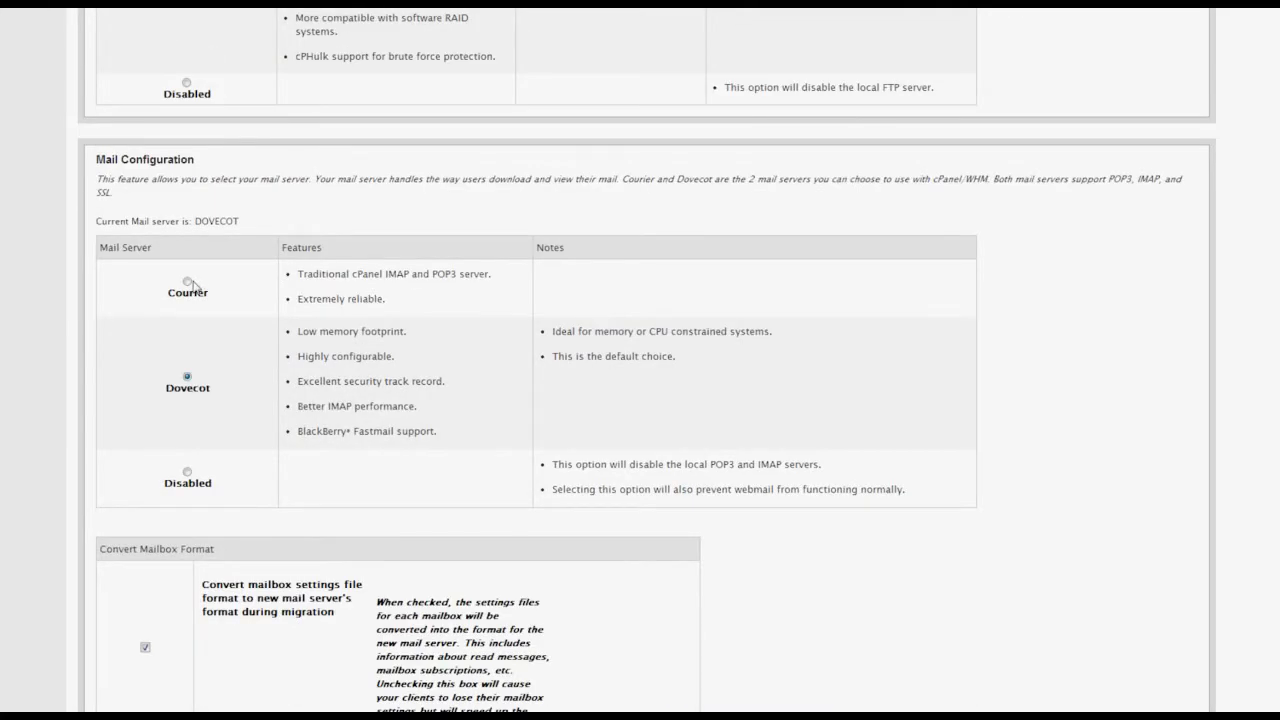
click(187, 281)
scroll(309, 360, down, 5)
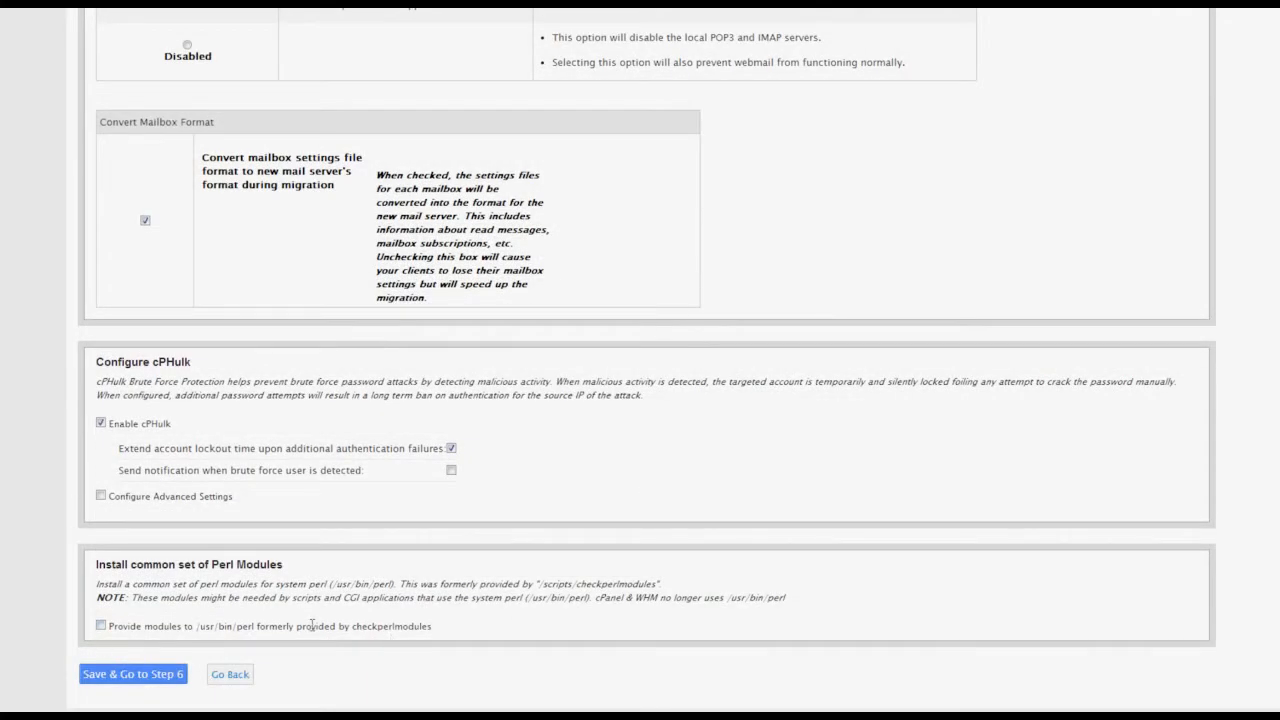
click(116, 676)
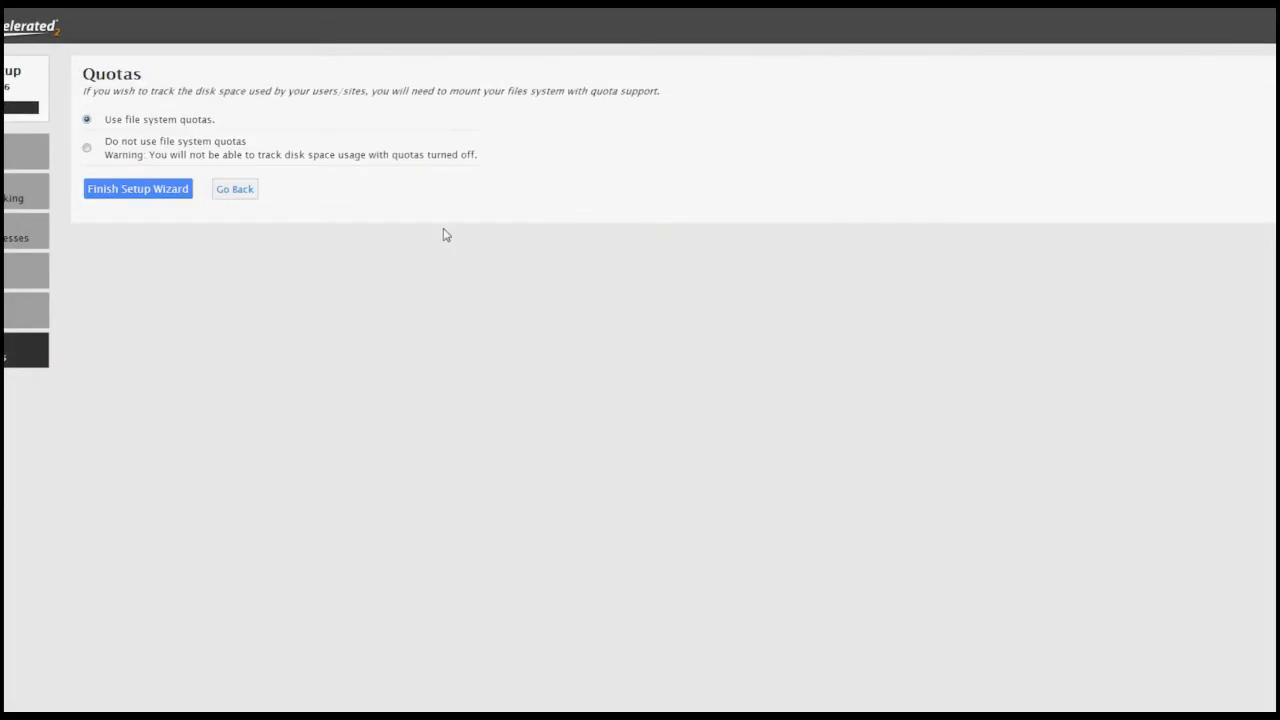
click(148, 190)
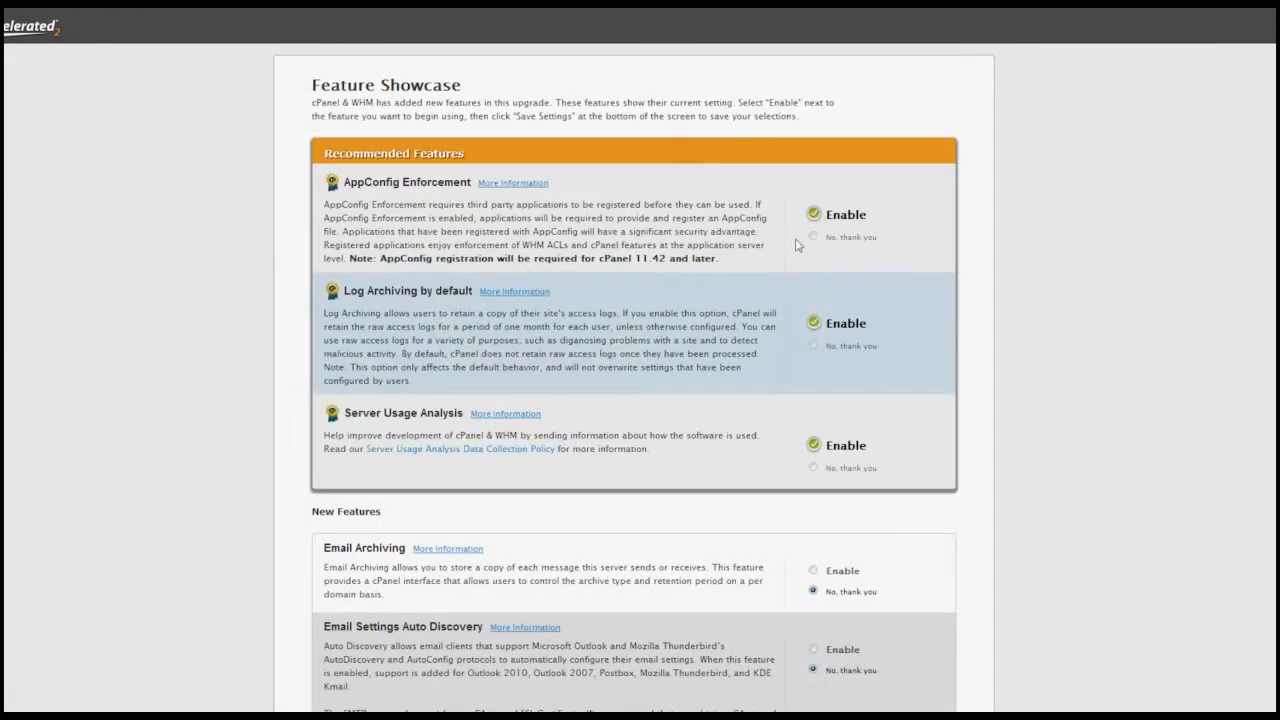
Save Feature Showcase with Server Usage Analysis, AppConfig Enforcement and Log Archiving enabled.
scroll(796, 290, down, 1)
scroll(796, 299, down, 4)
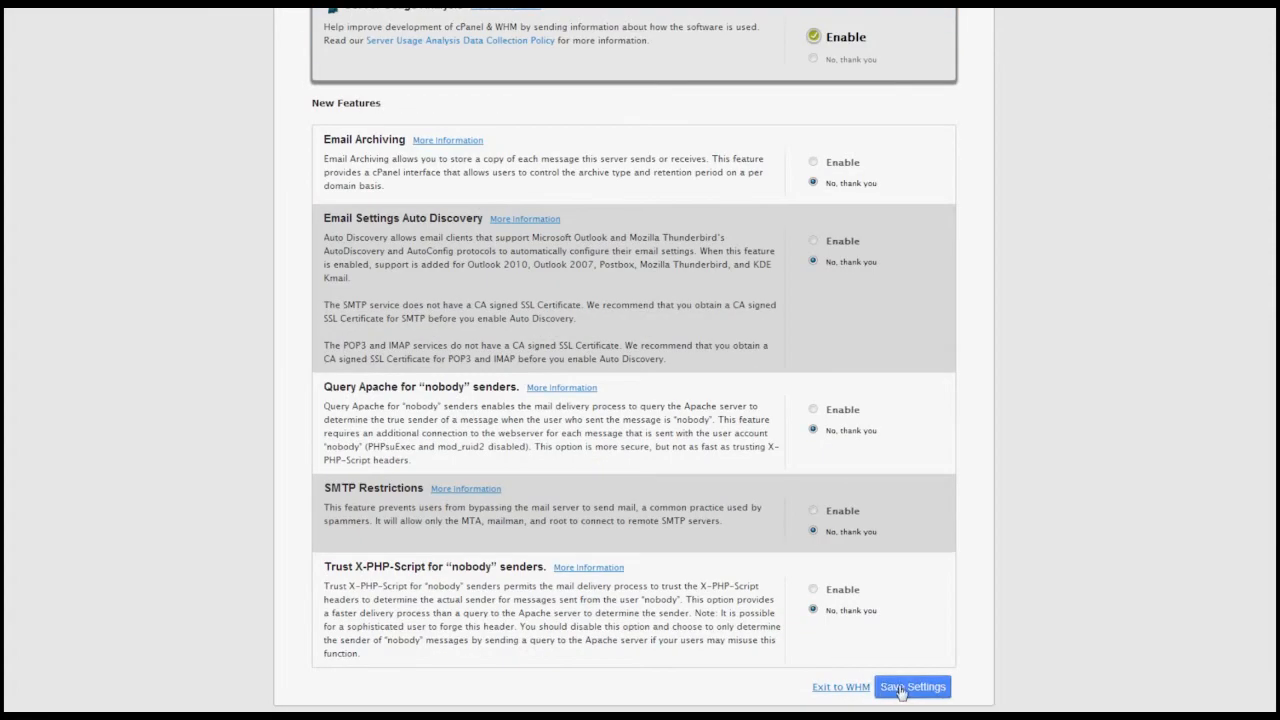
click(900, 688)
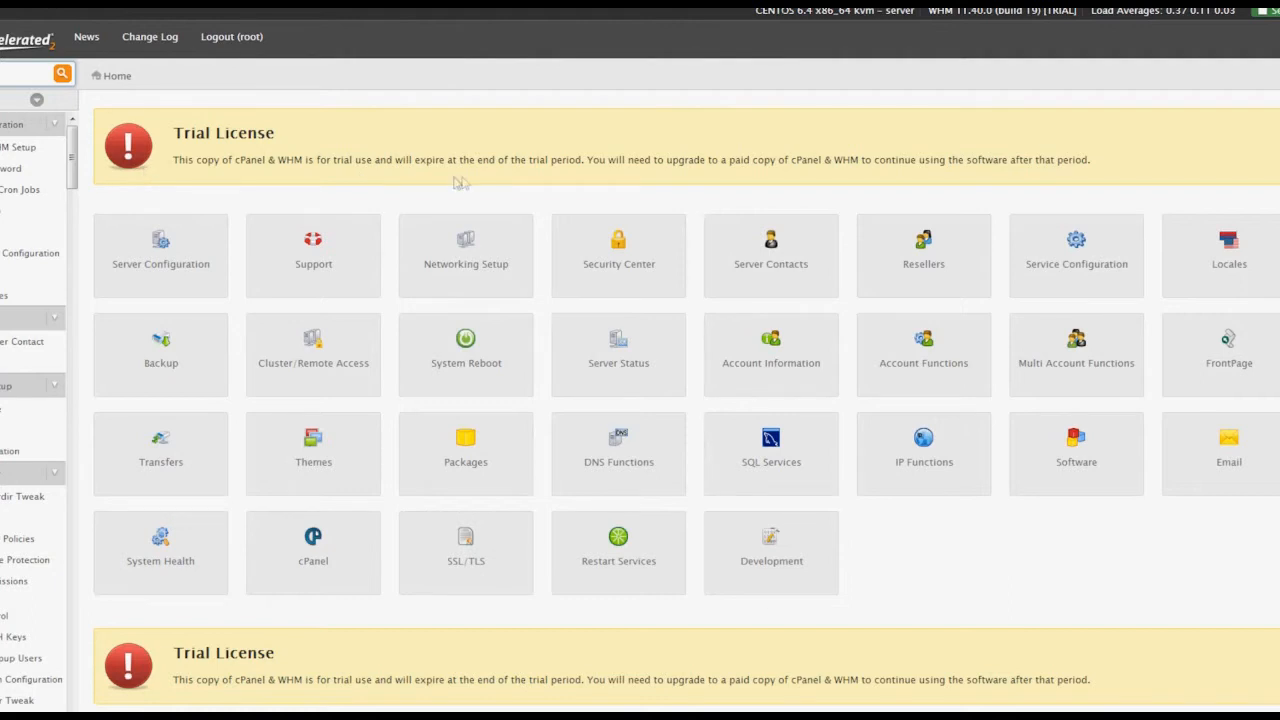
Set the Main Shared Virtual Host IP to 162.243.228.166, save, and filter the sidebar for 'mail'.
click(16, 153)
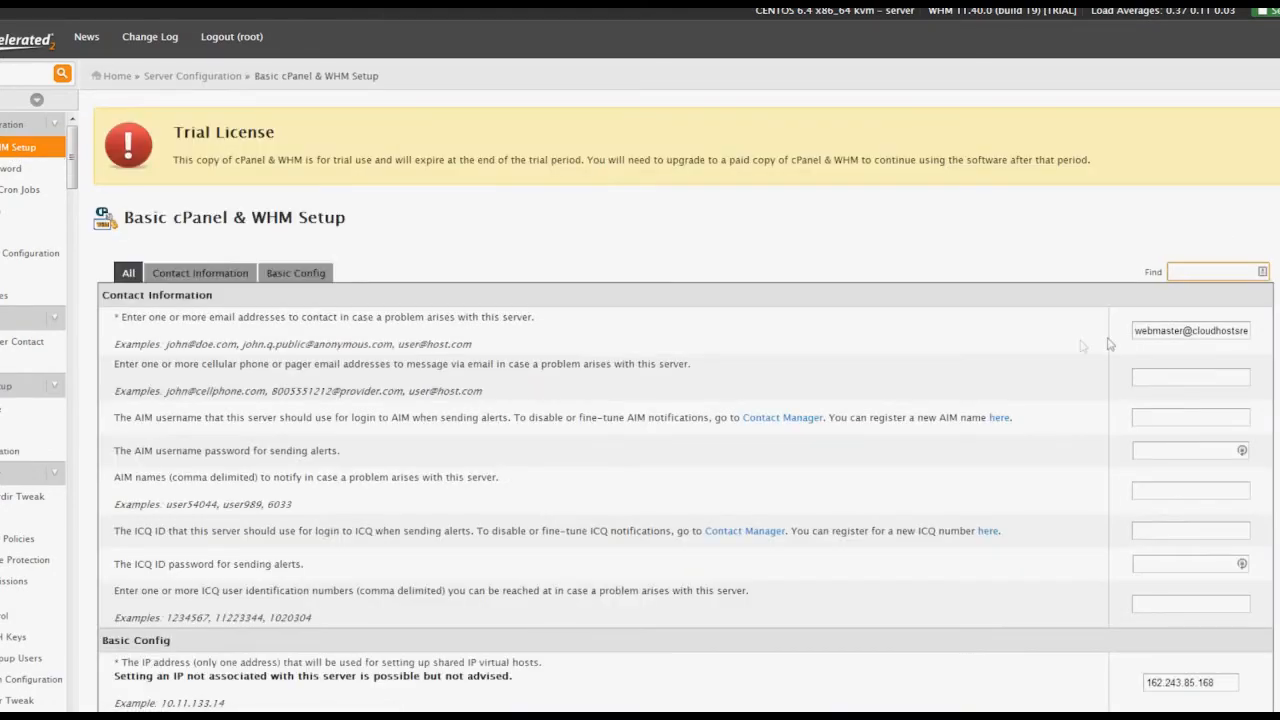
scroll(1108, 344, down, 3)
drag(1217, 687, 1143, 688)
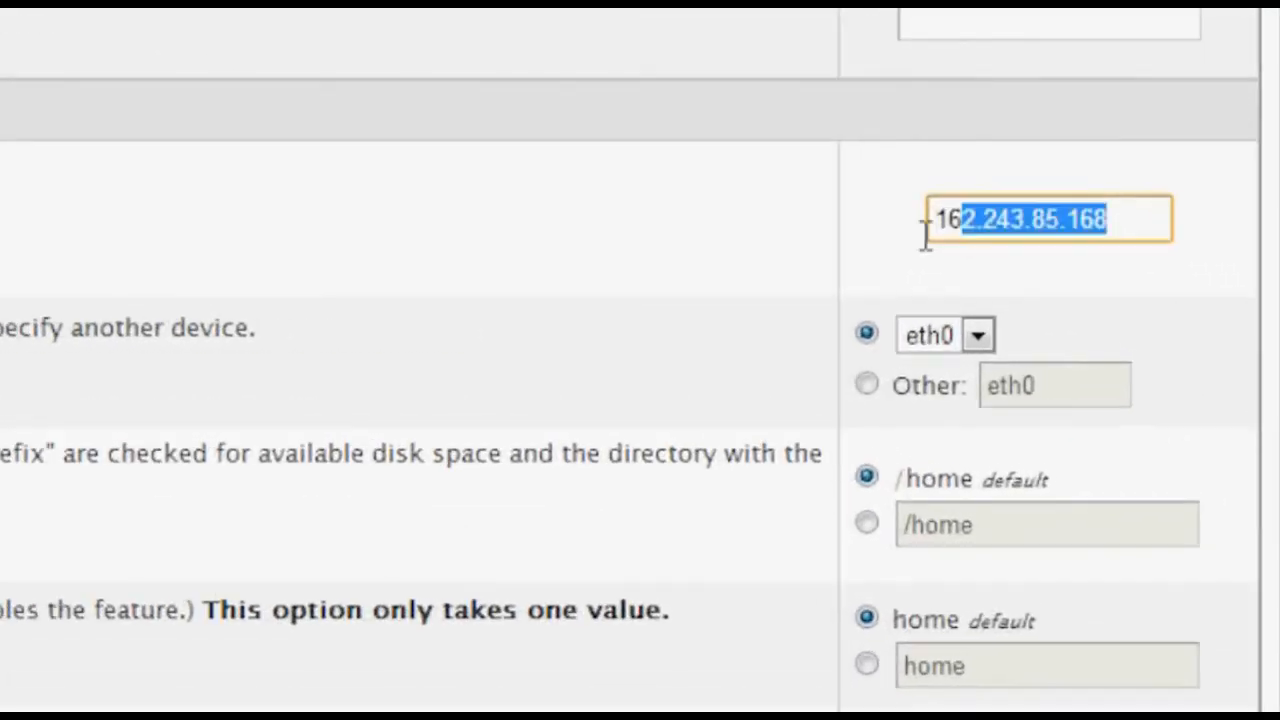
drag(926, 232, 864, 240)
text(162)
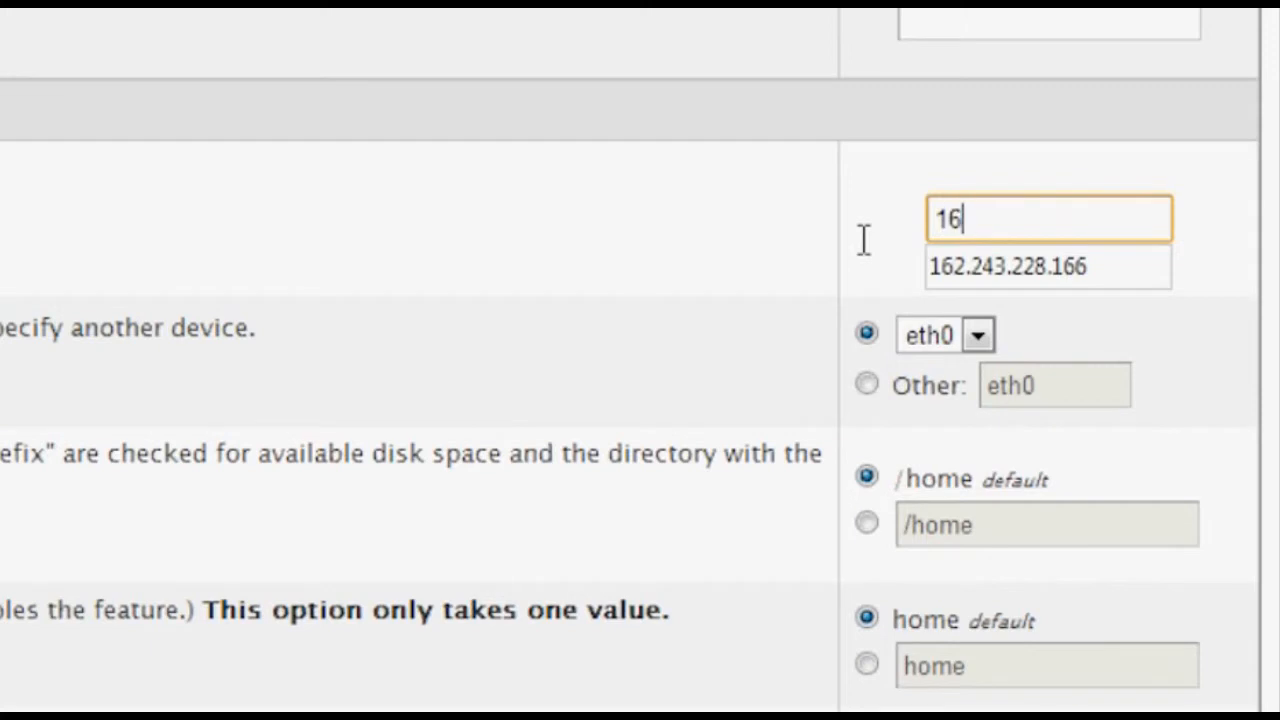
click(982, 252)
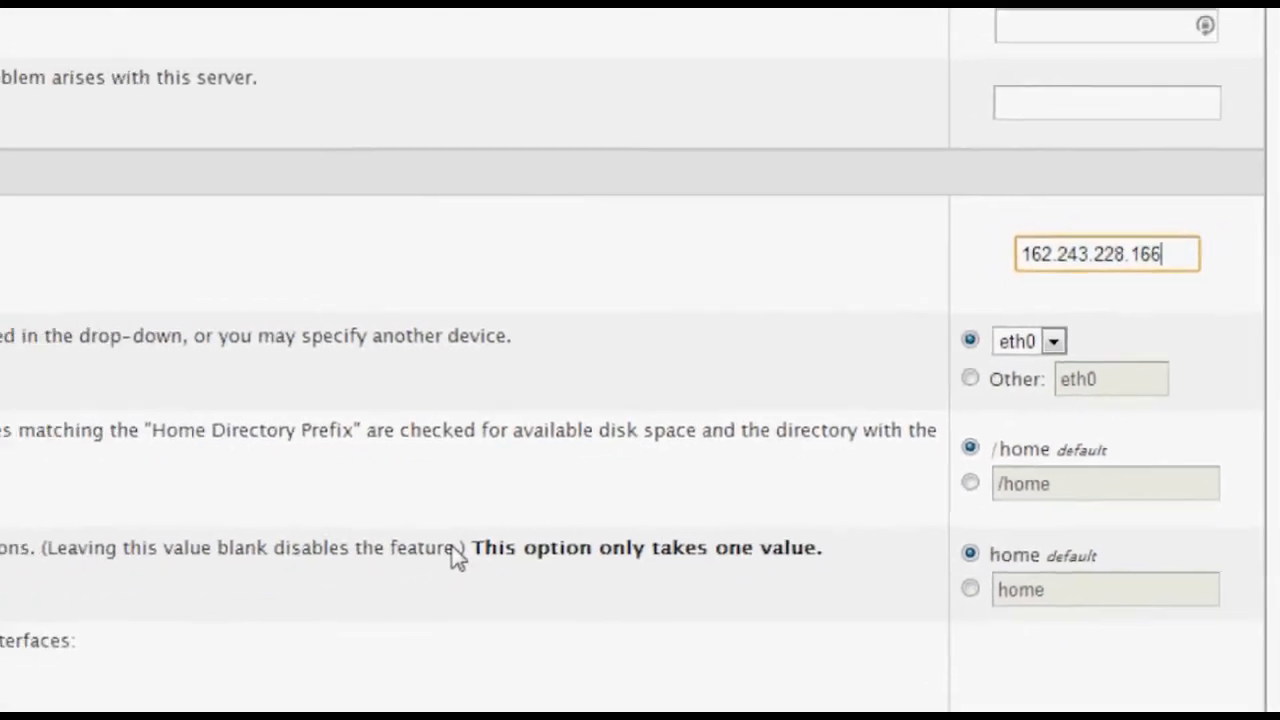
scroll(185, 622, down, 10)
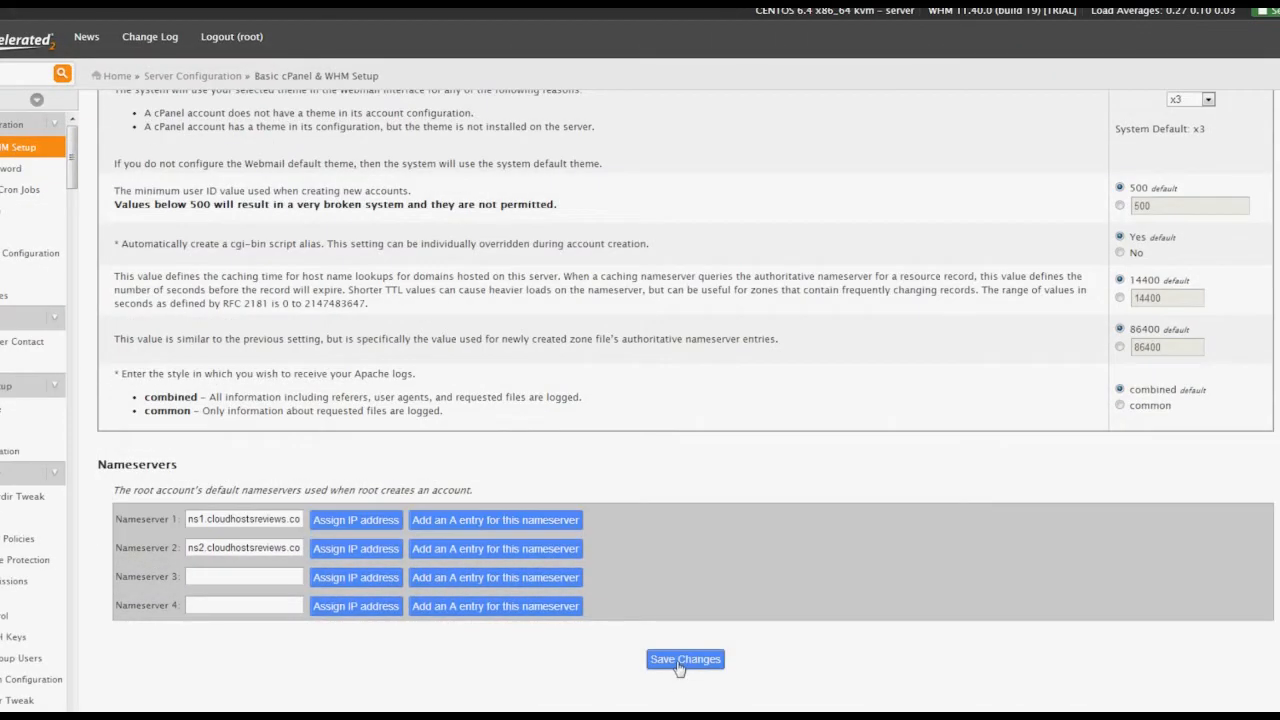
click(680, 660)
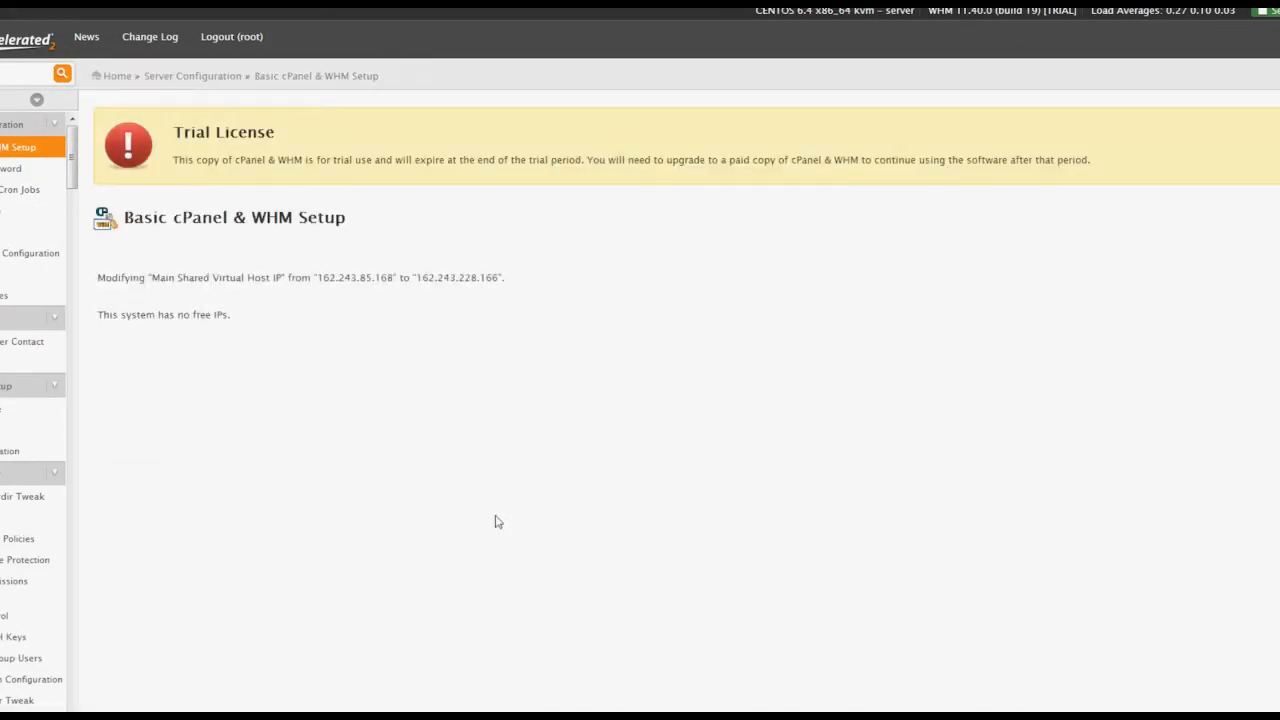
click(3, 75)
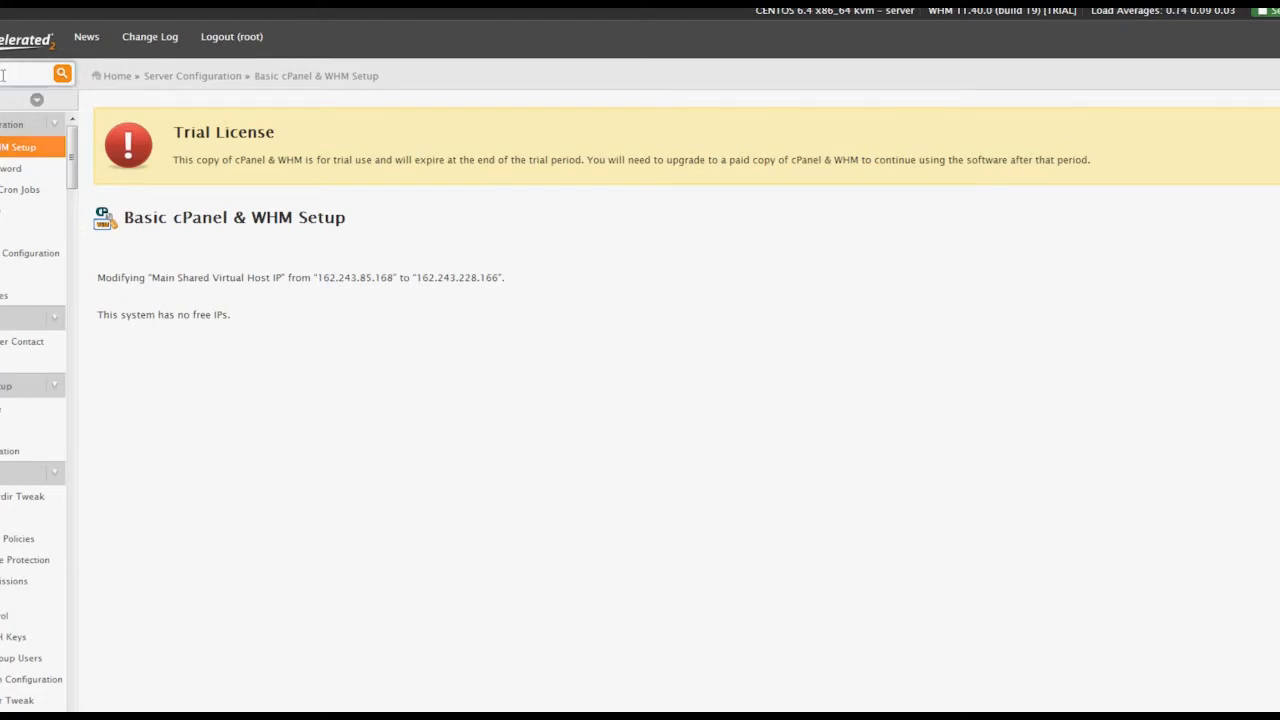
text(mail)
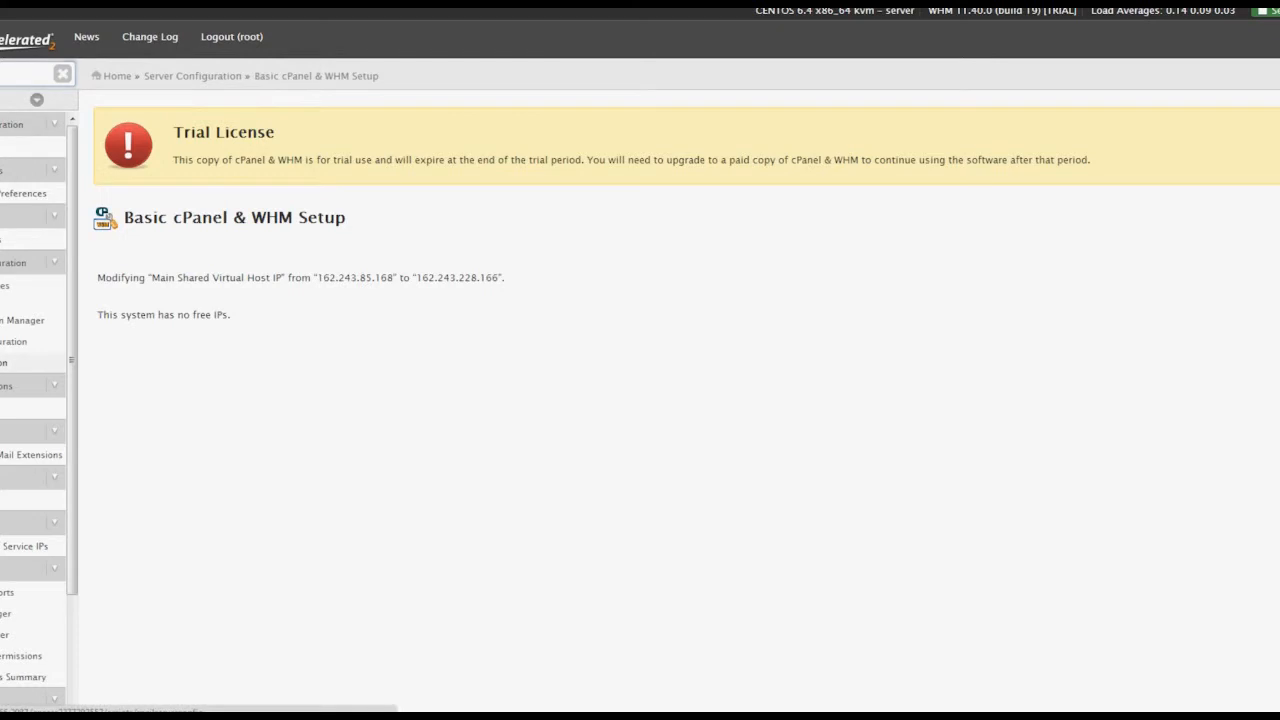
Convert the mail server to Dovecot in Mailserver Selection and clear the sidebar filter.
click(50, 363)
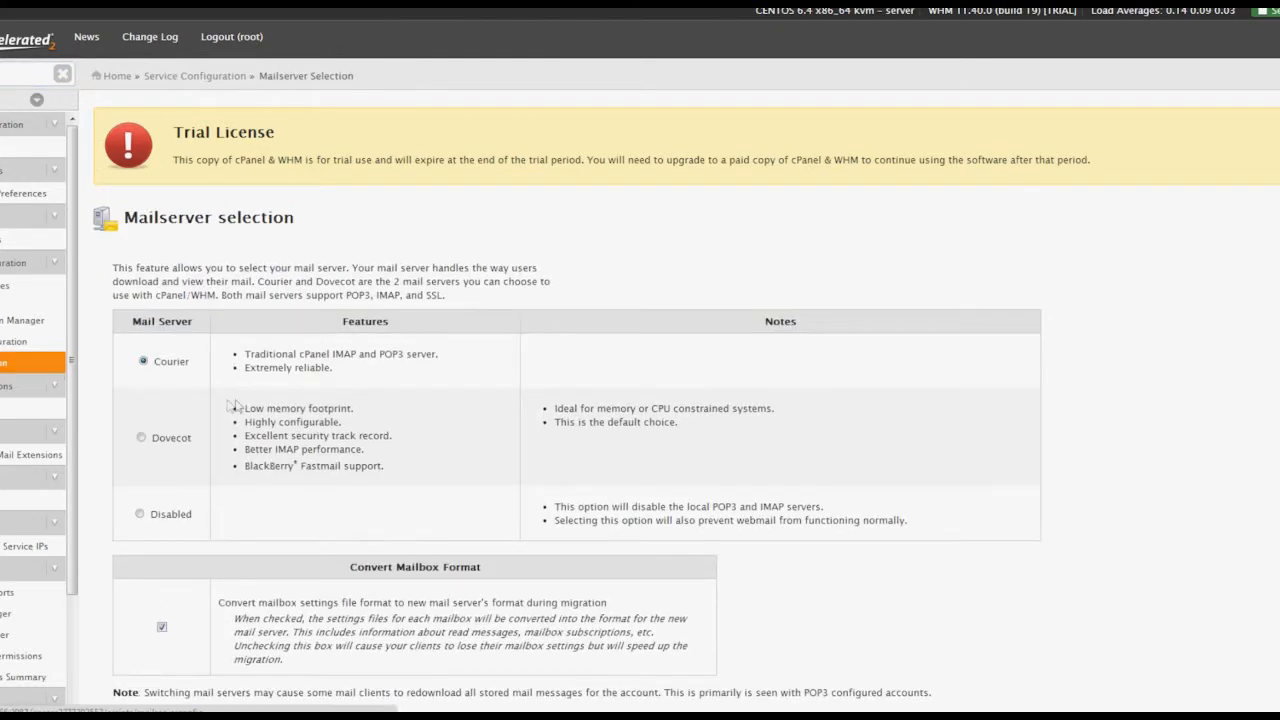
scroll(229, 403, down, 1)
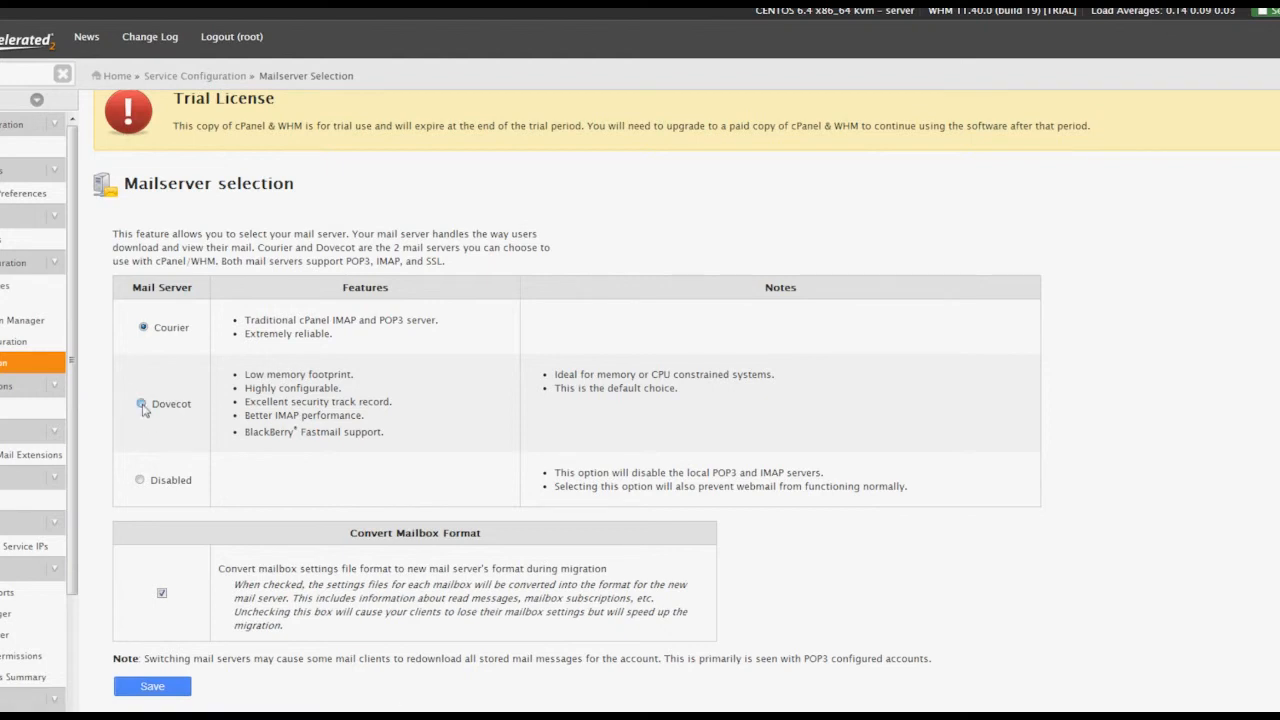
click(148, 687)
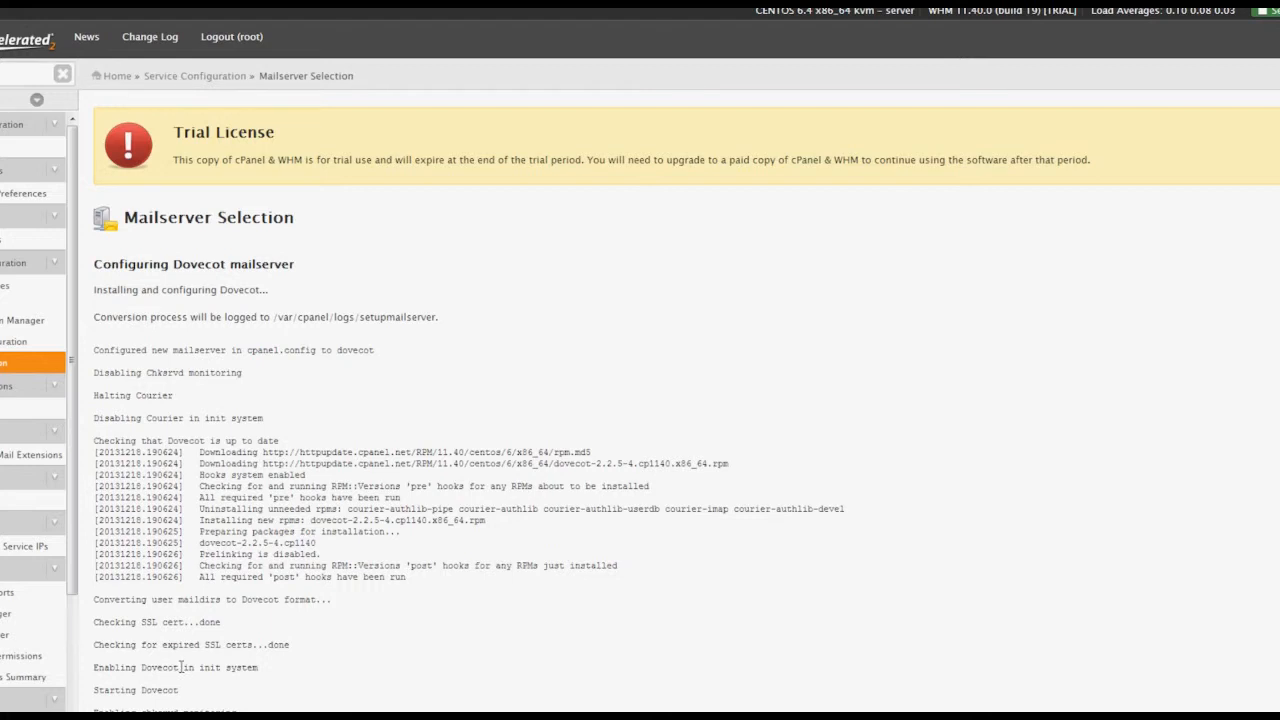
scroll(225, 660, down, 2)
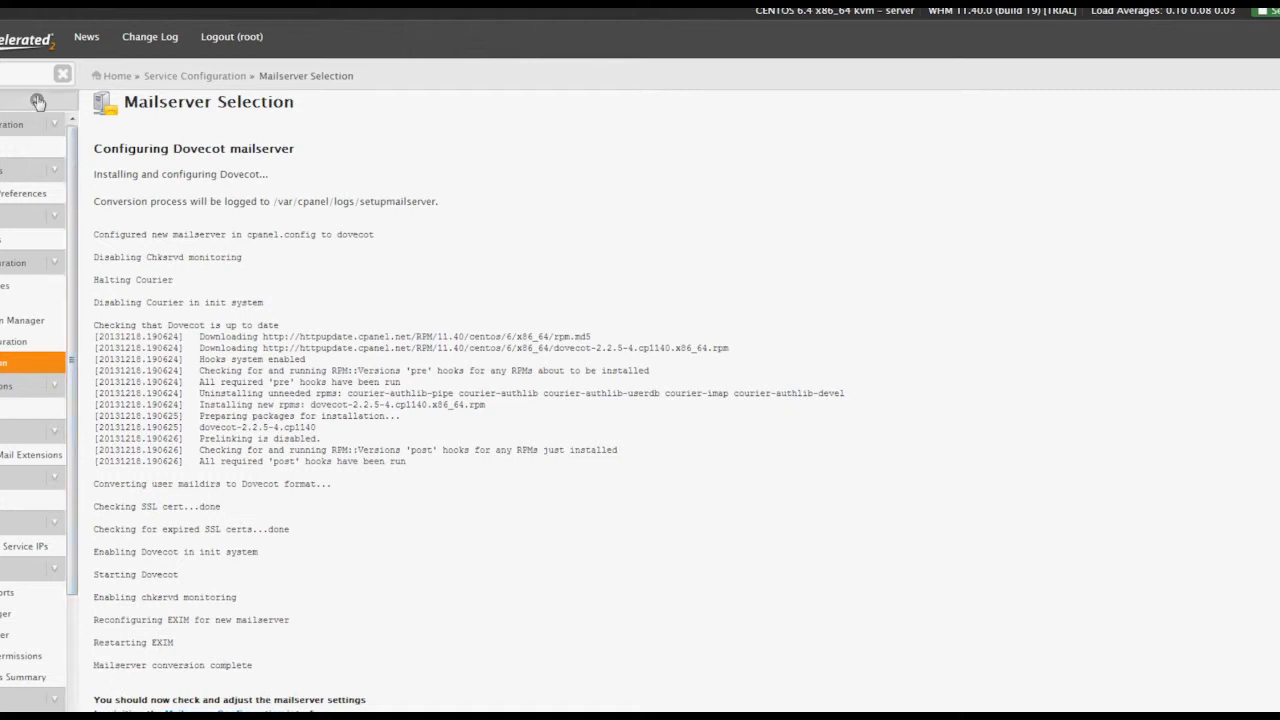
click(62, 74)
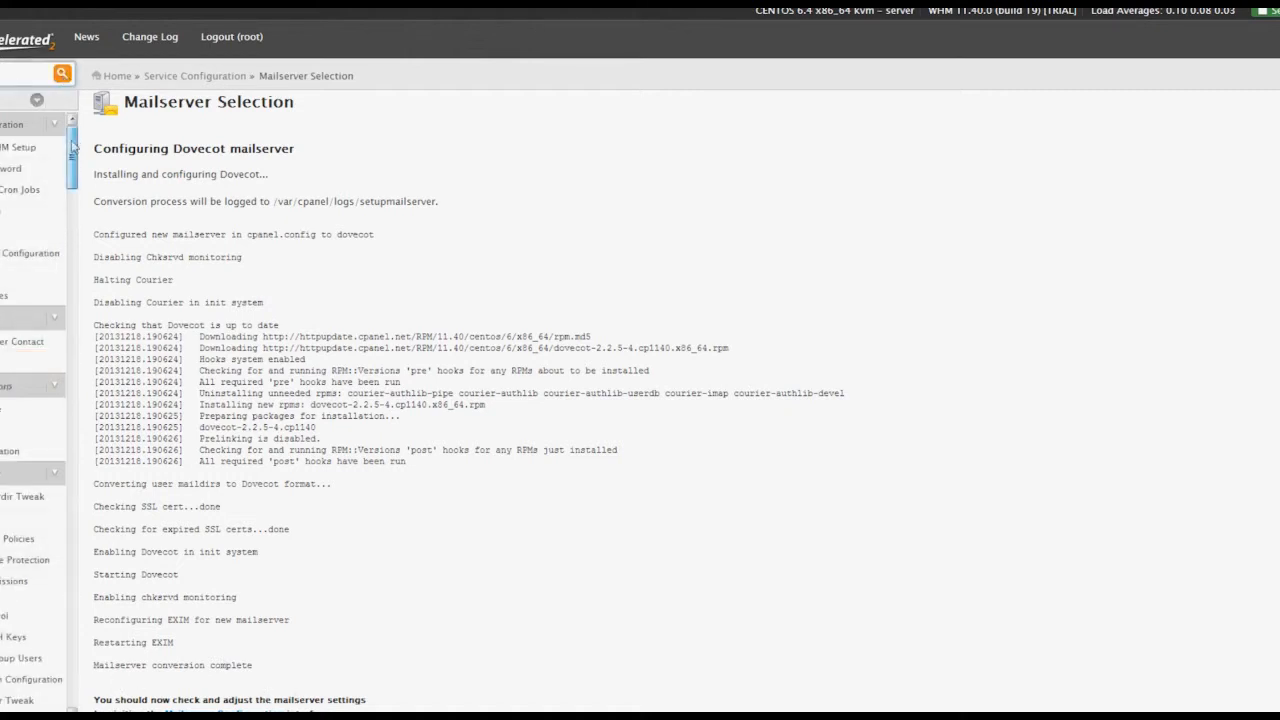
drag(72, 145, 70, 372)
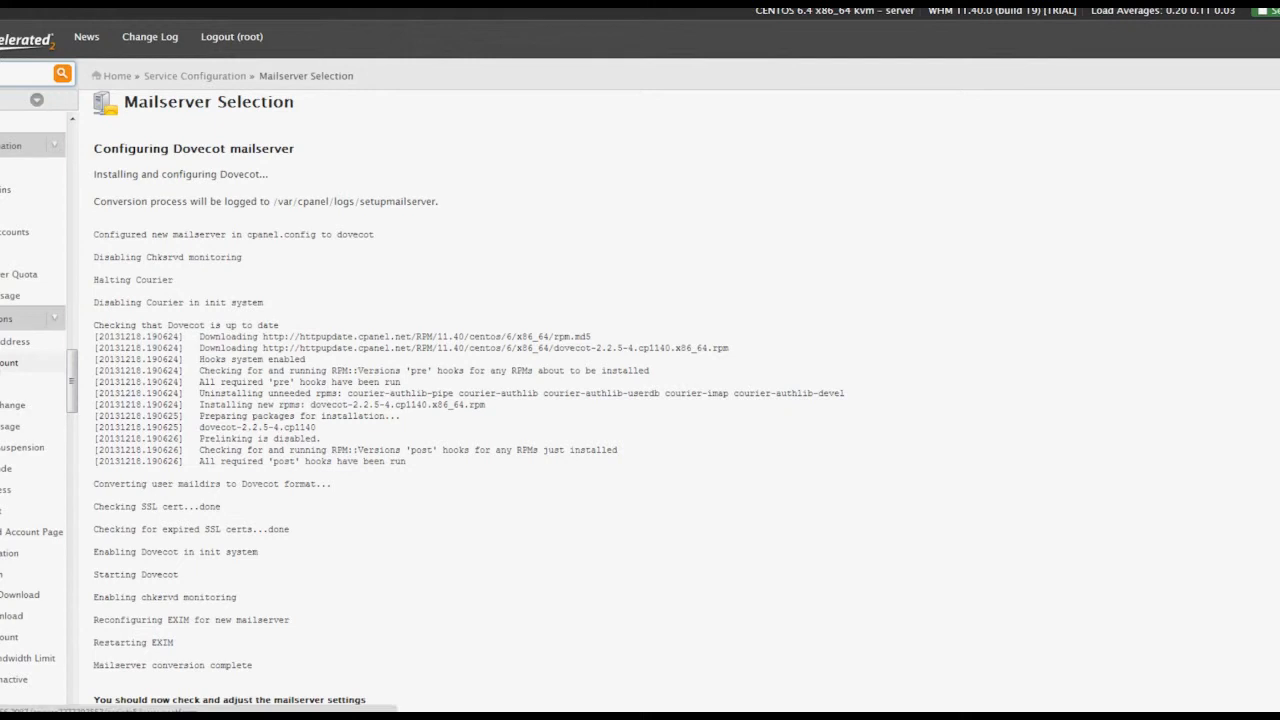
Start a new account for cloudhostsreviews.com, accepting the username generated from the domain.
click(30, 362)
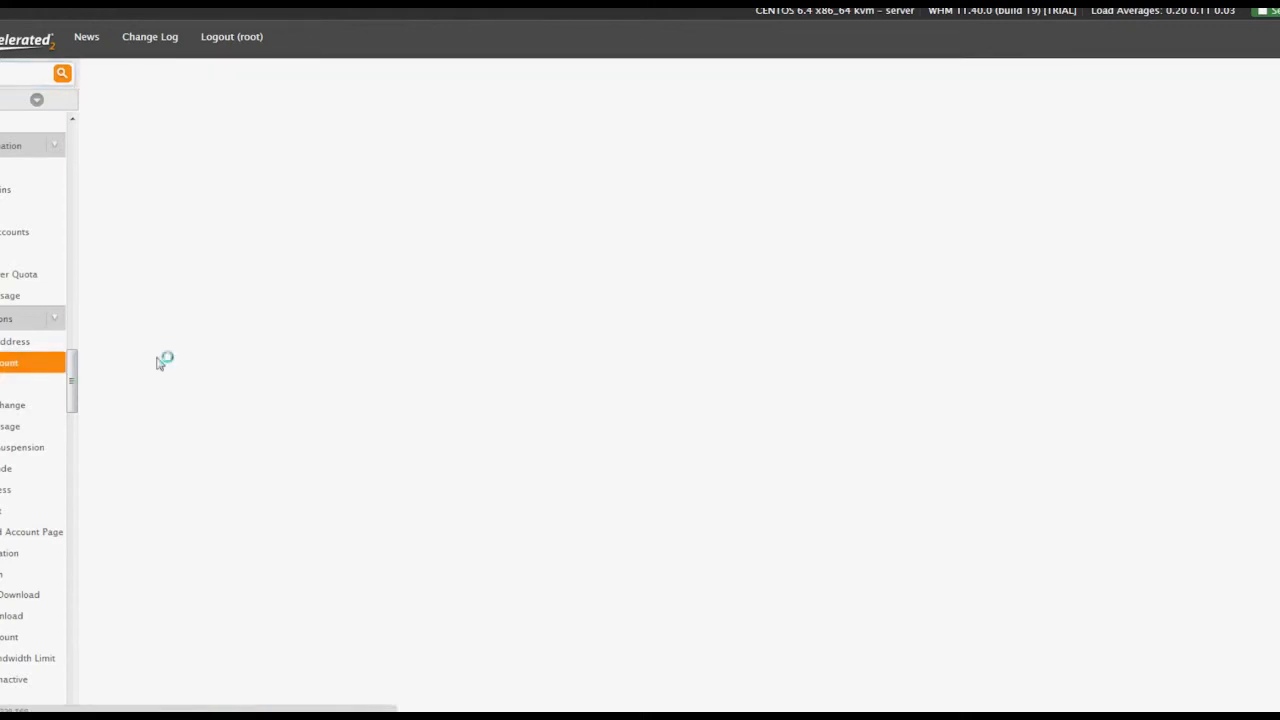
click(330, 334)
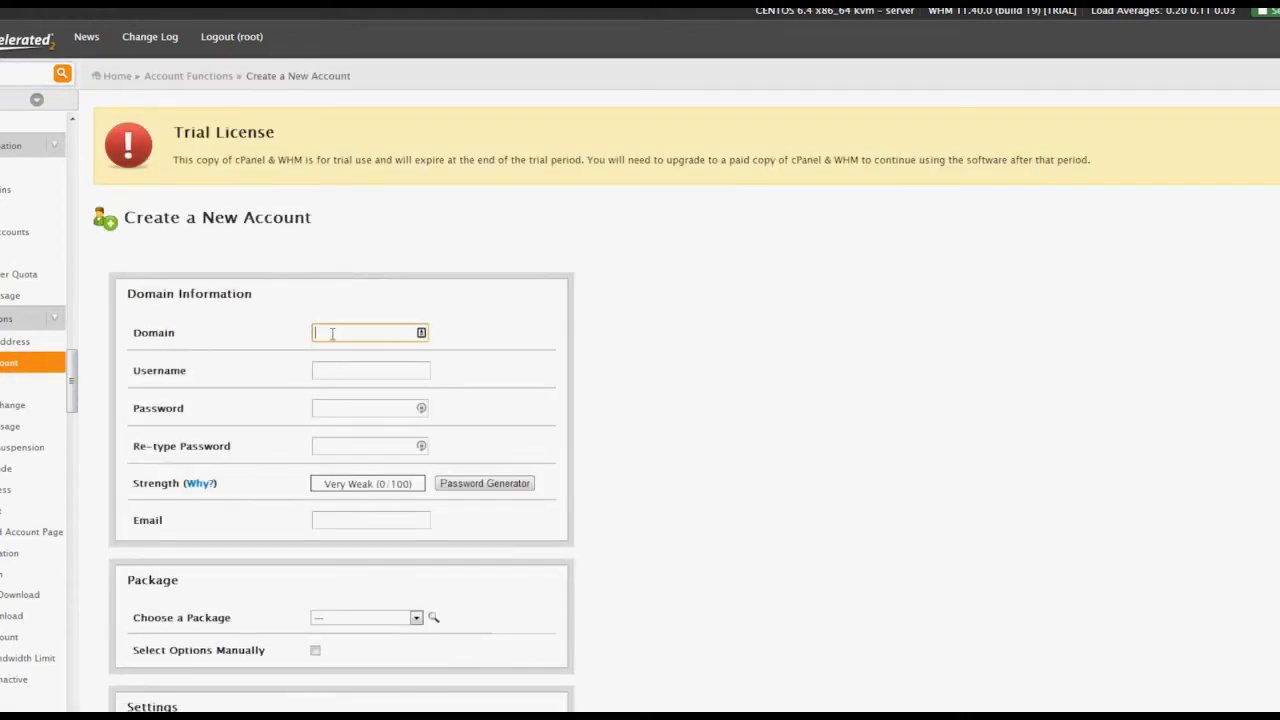
text(cl)
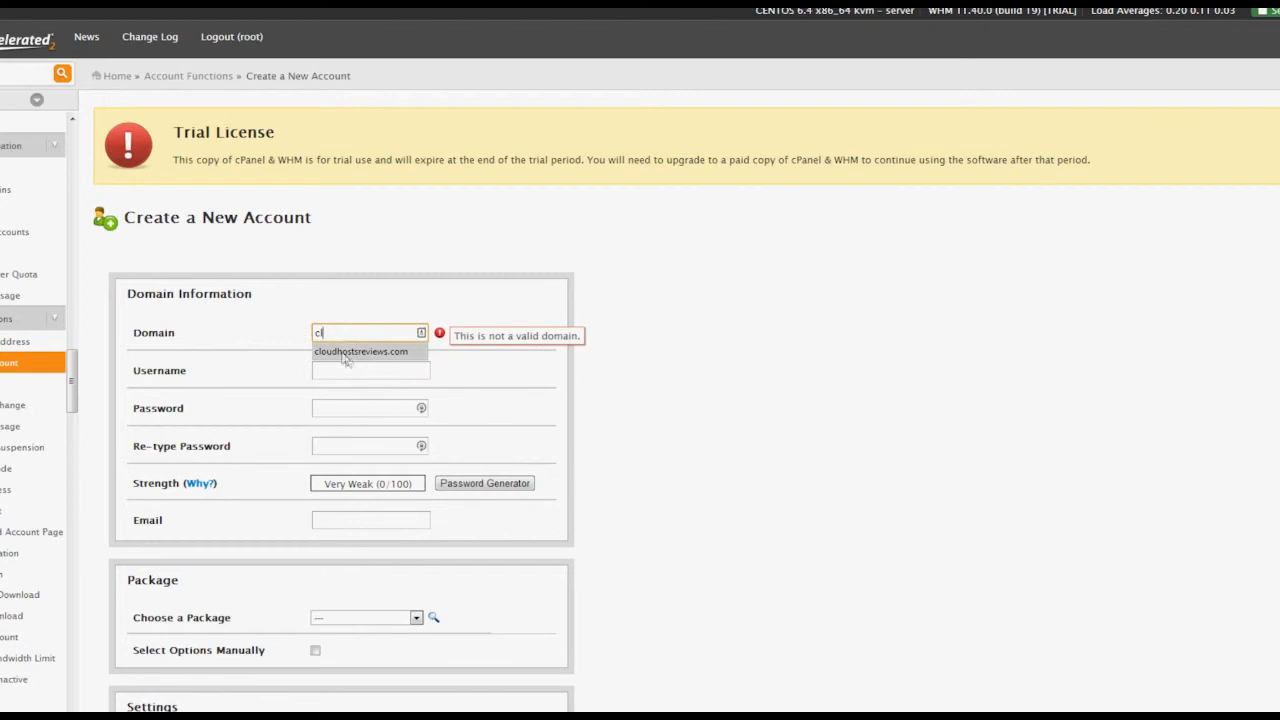
click(345, 351)
click(344, 366)
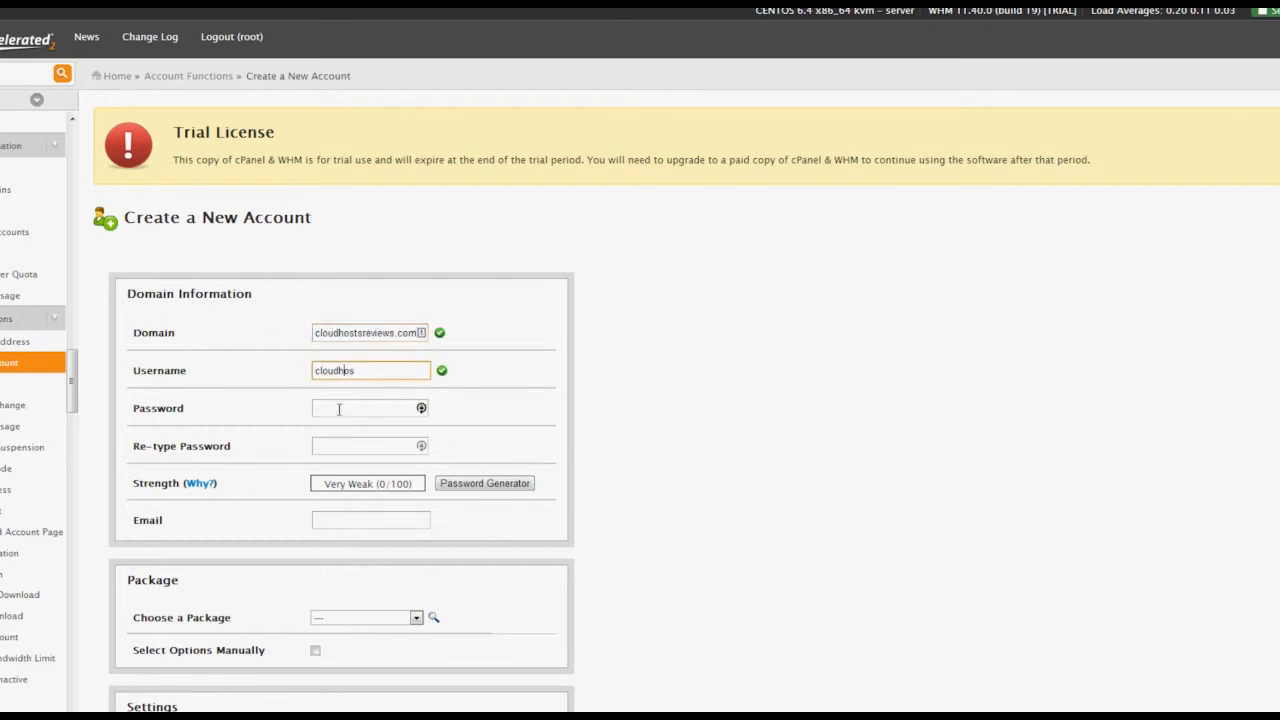
Enter and confirm a strong account password, then fill in the webmaster contact e-mail.
click(339, 409)
text(p•••)
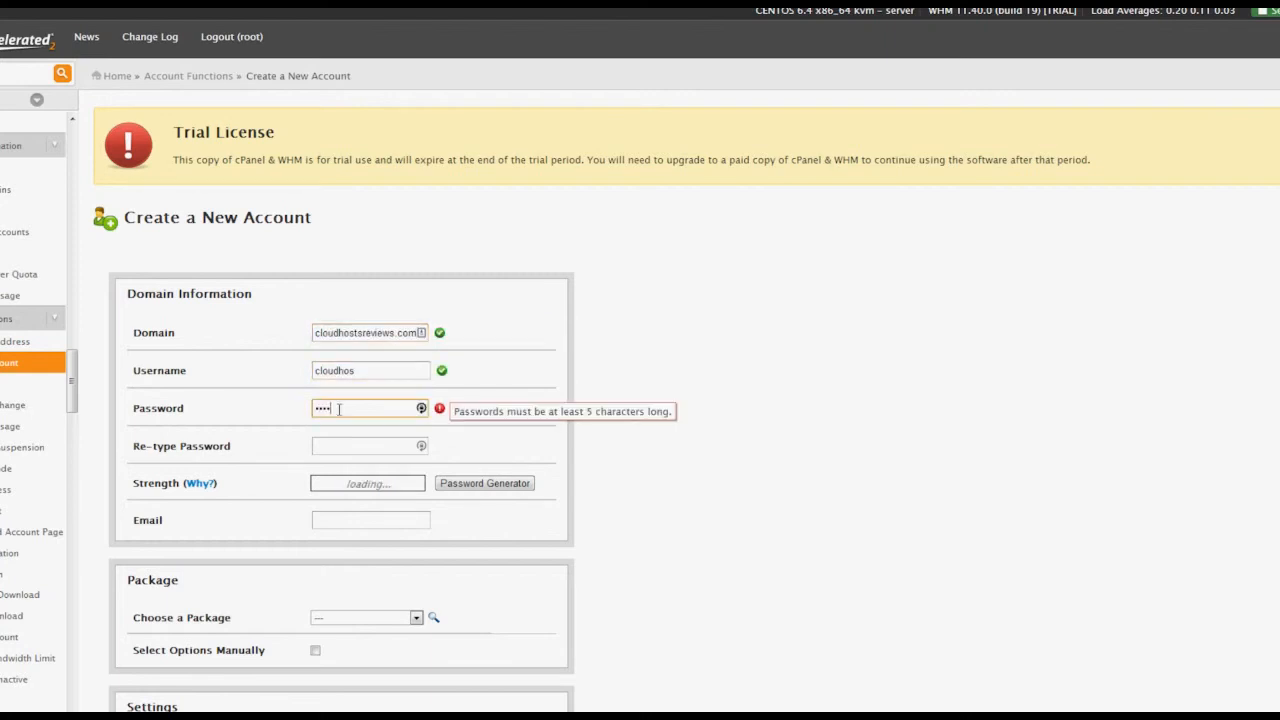
text(••••)
key(Tab)
text(•••)
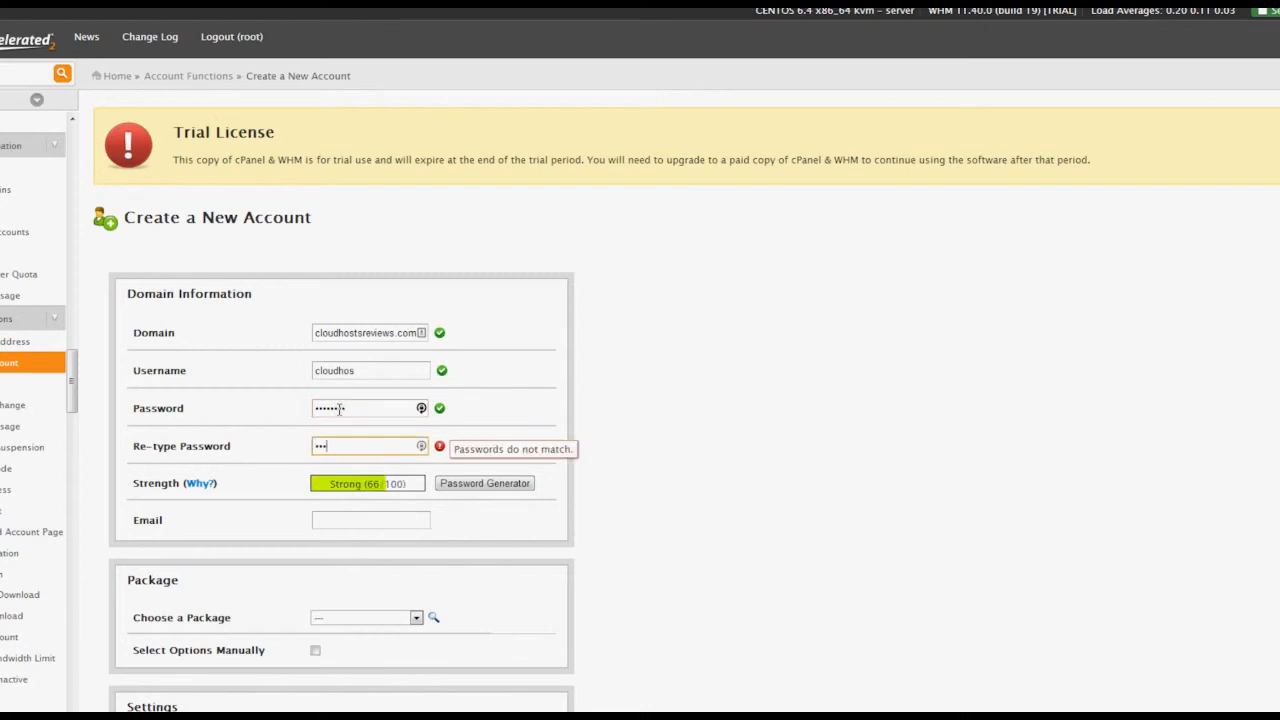
text(•••••)
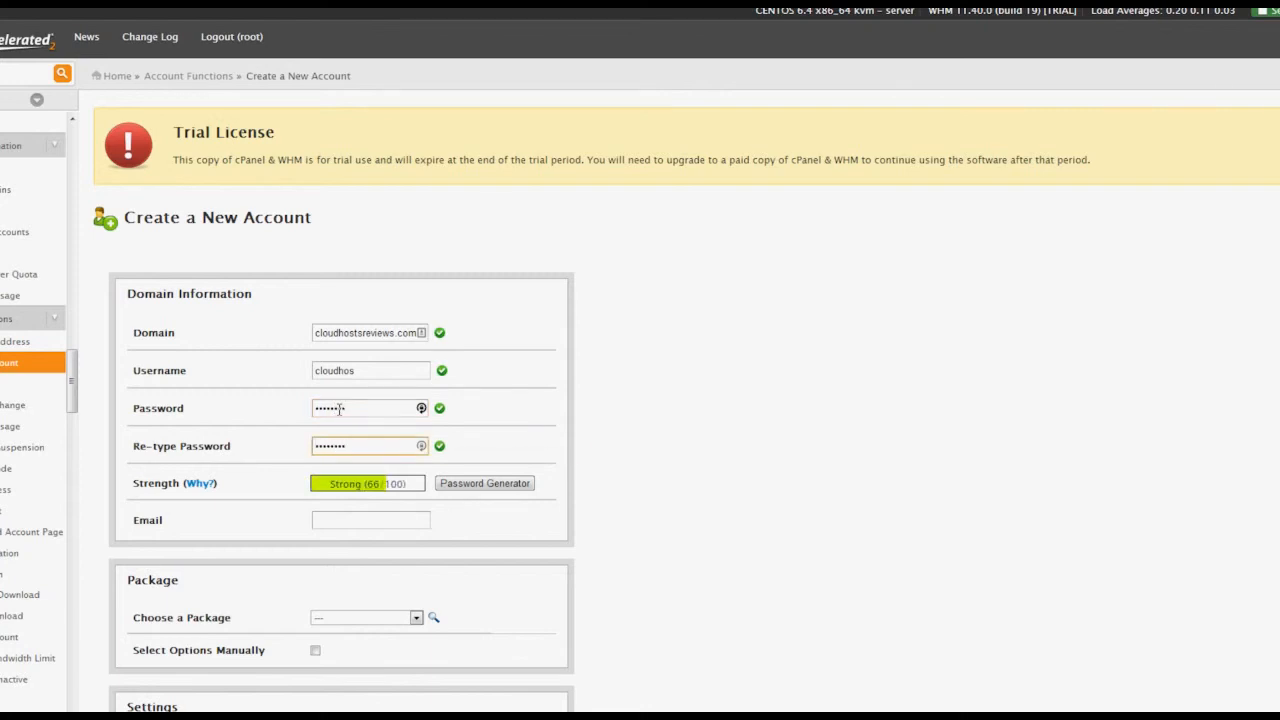
click(325, 520)
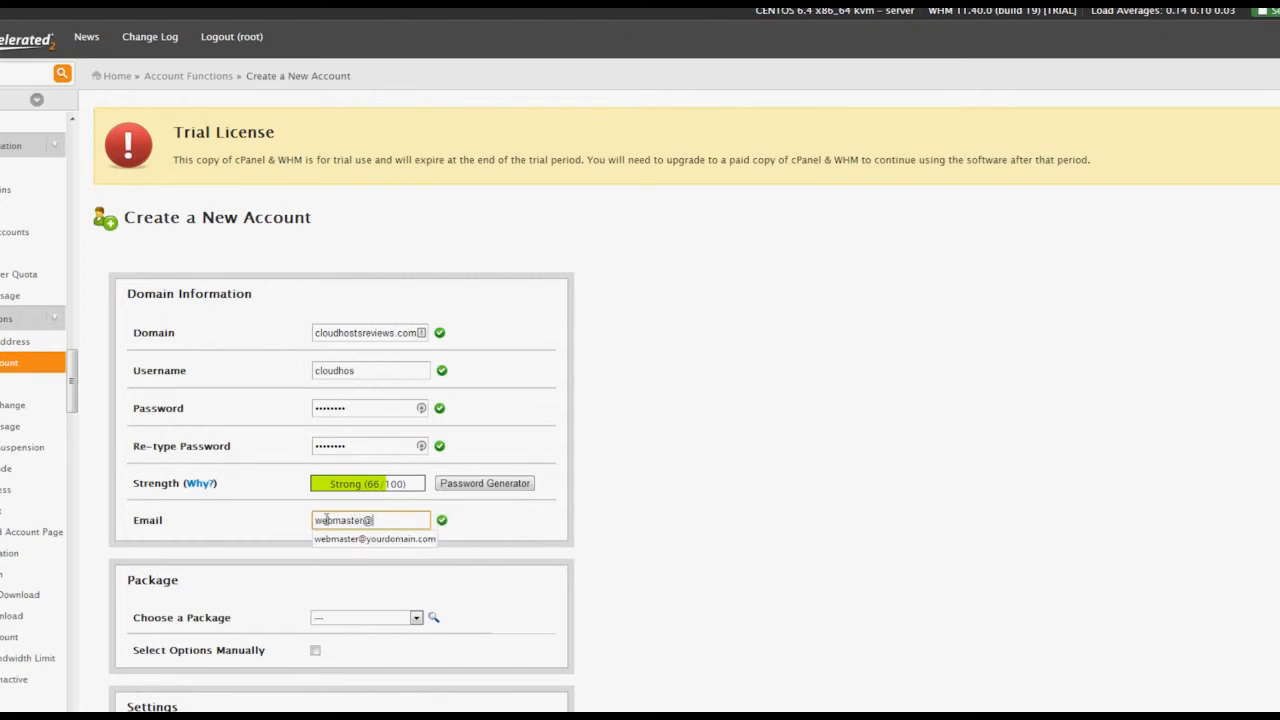
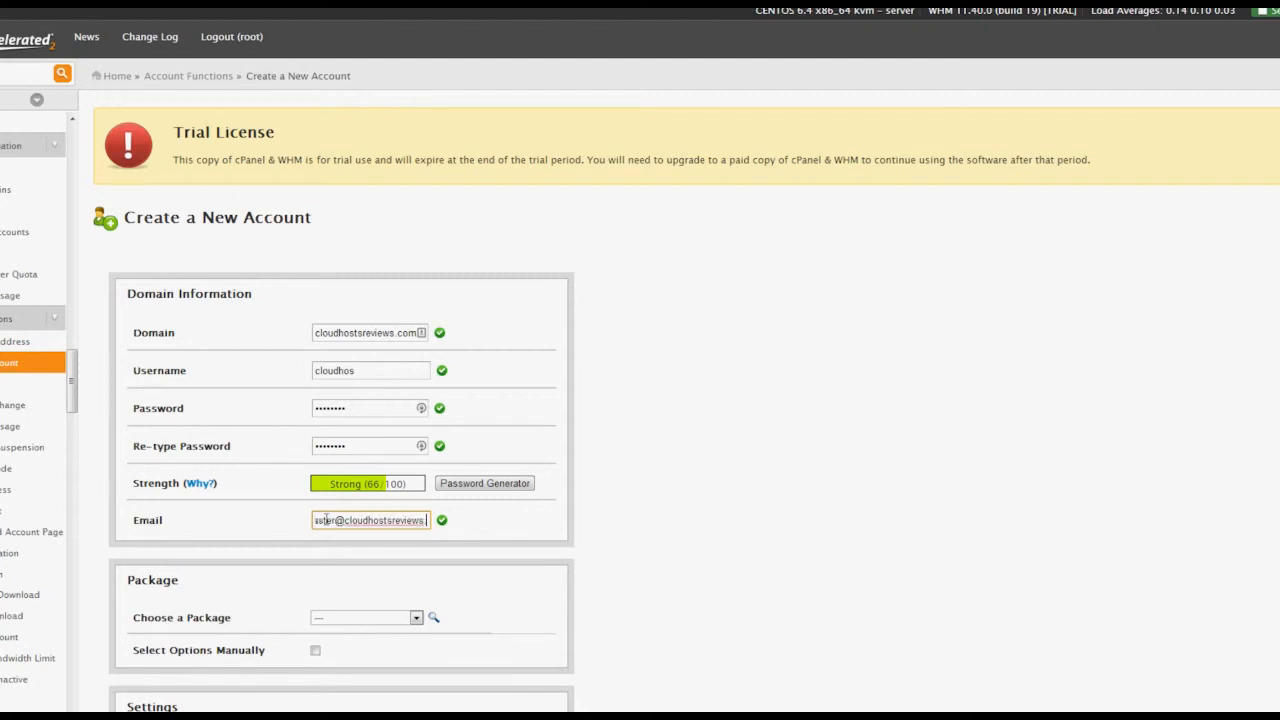
click(540, 571)
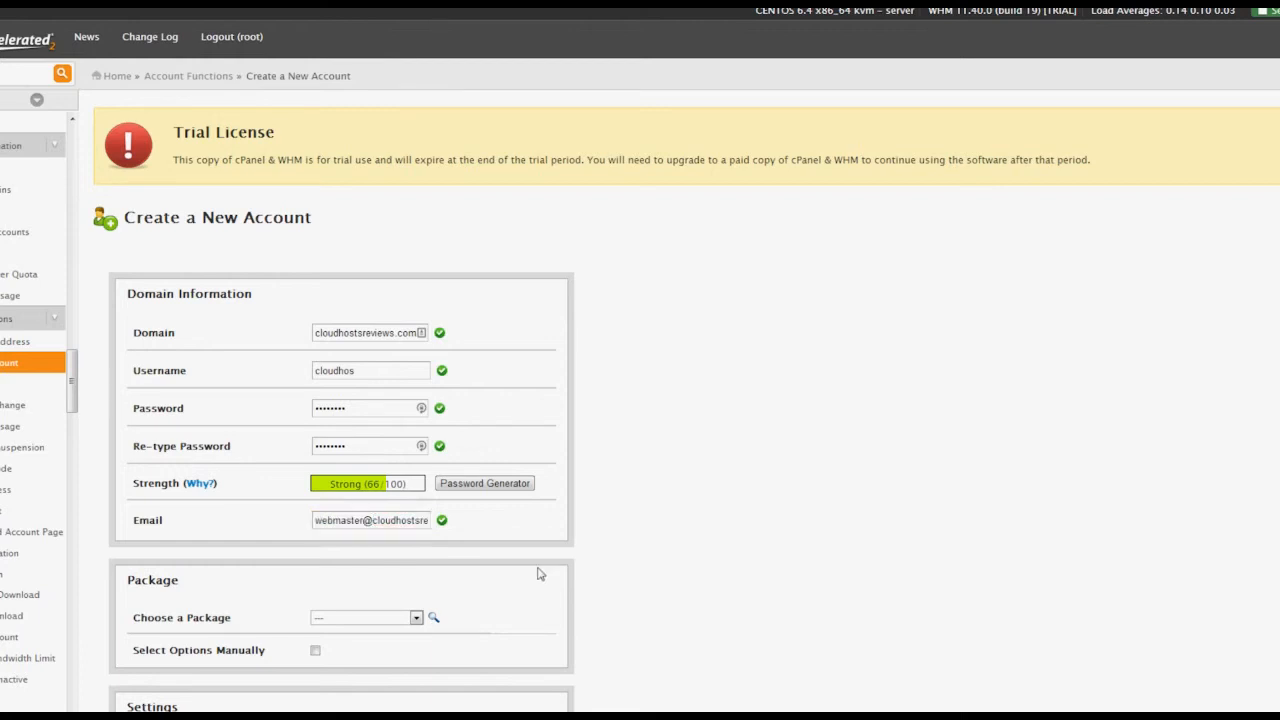
scroll(540, 575, down, 5)
scroll(537, 585, down, 2)
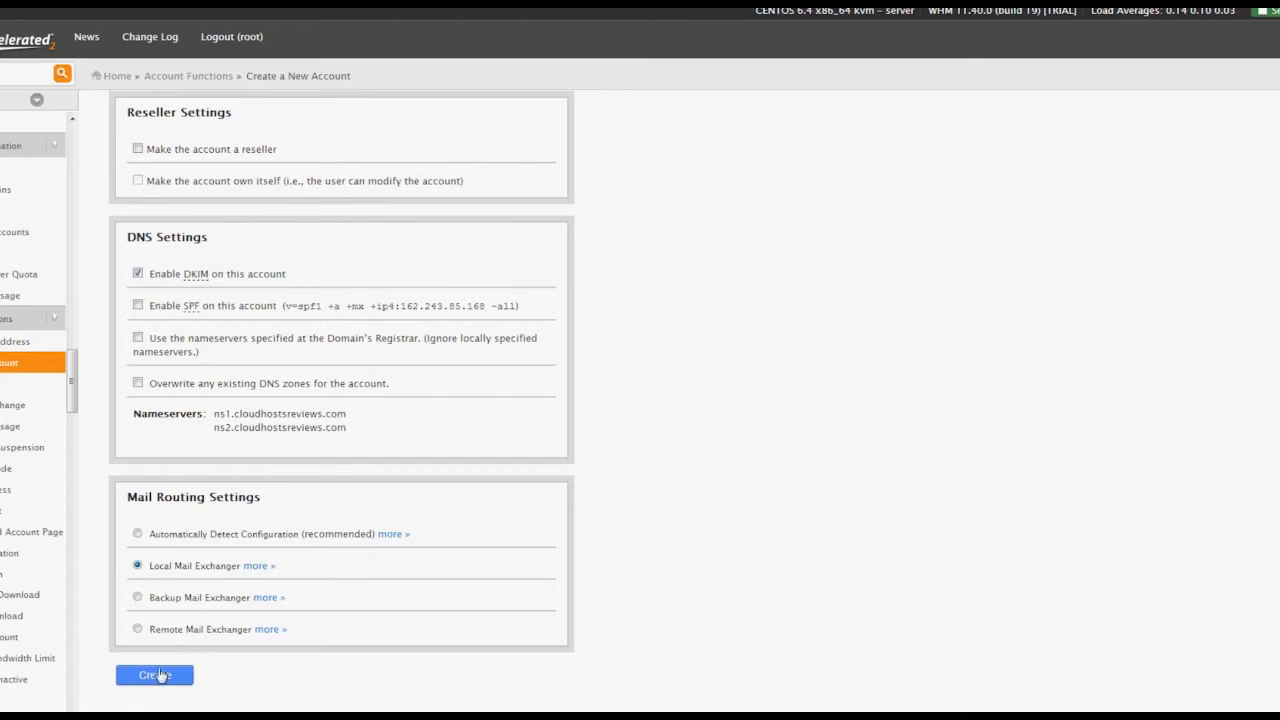
Submit the cloudhostsreviews.com account creation, review the completed log, and go to List Accounts.
click(155, 675)
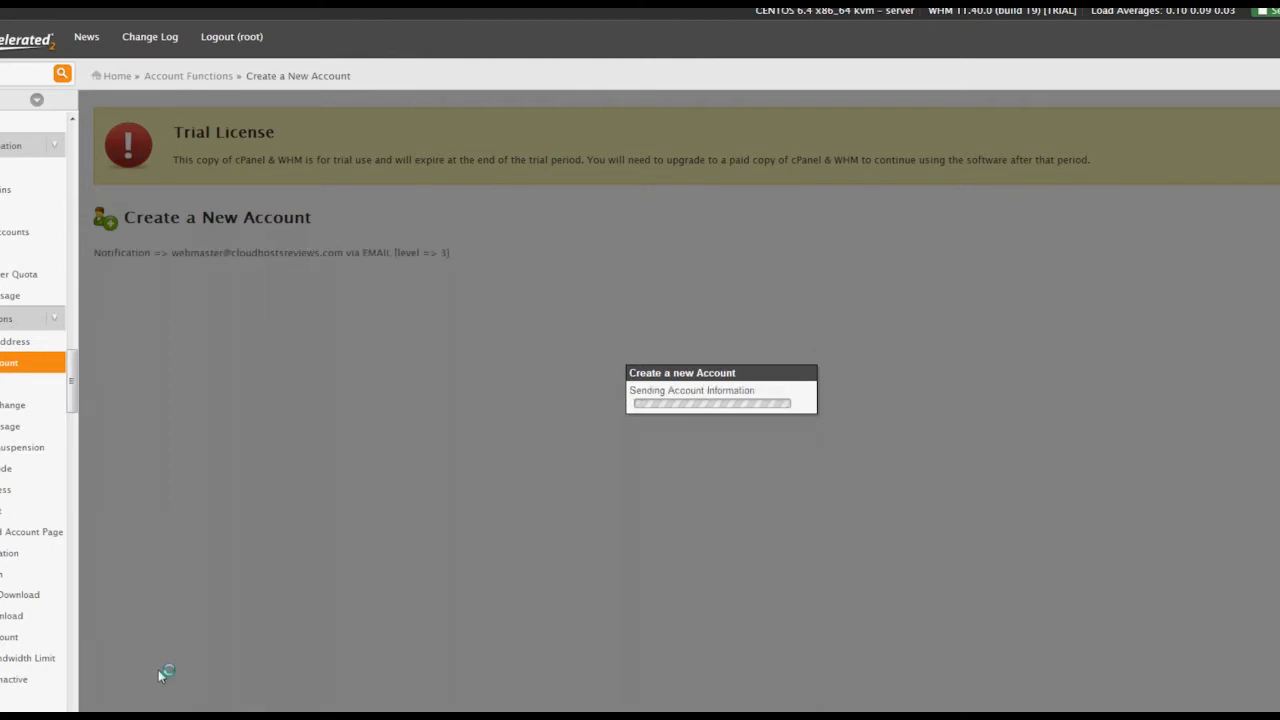
scroll(470, 450, down, 4)
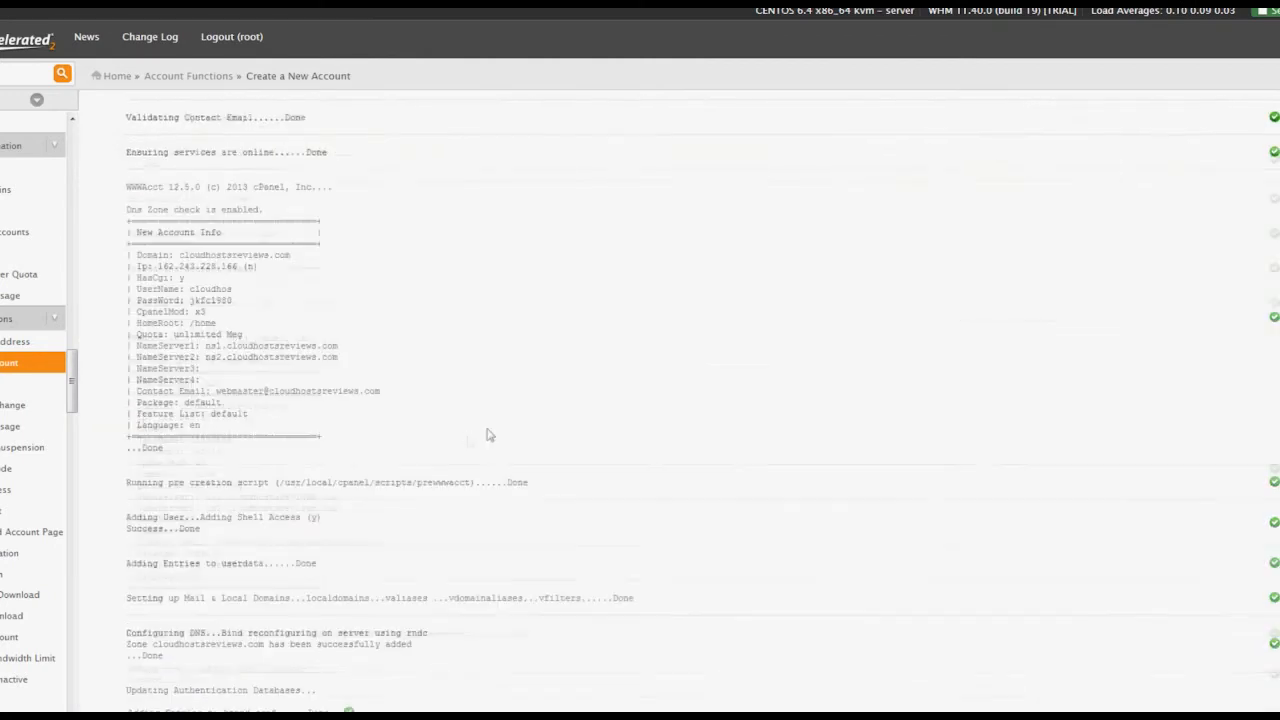
scroll(1070, 232, down, 6)
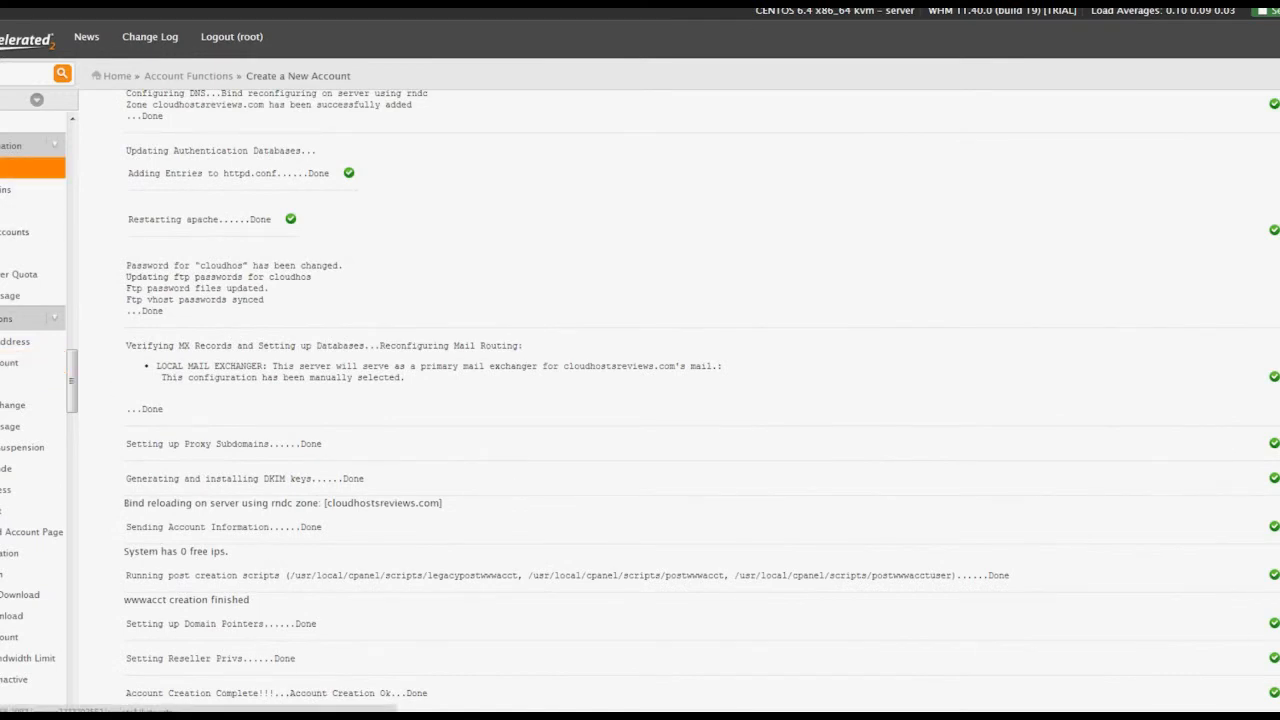
click(10, 168)
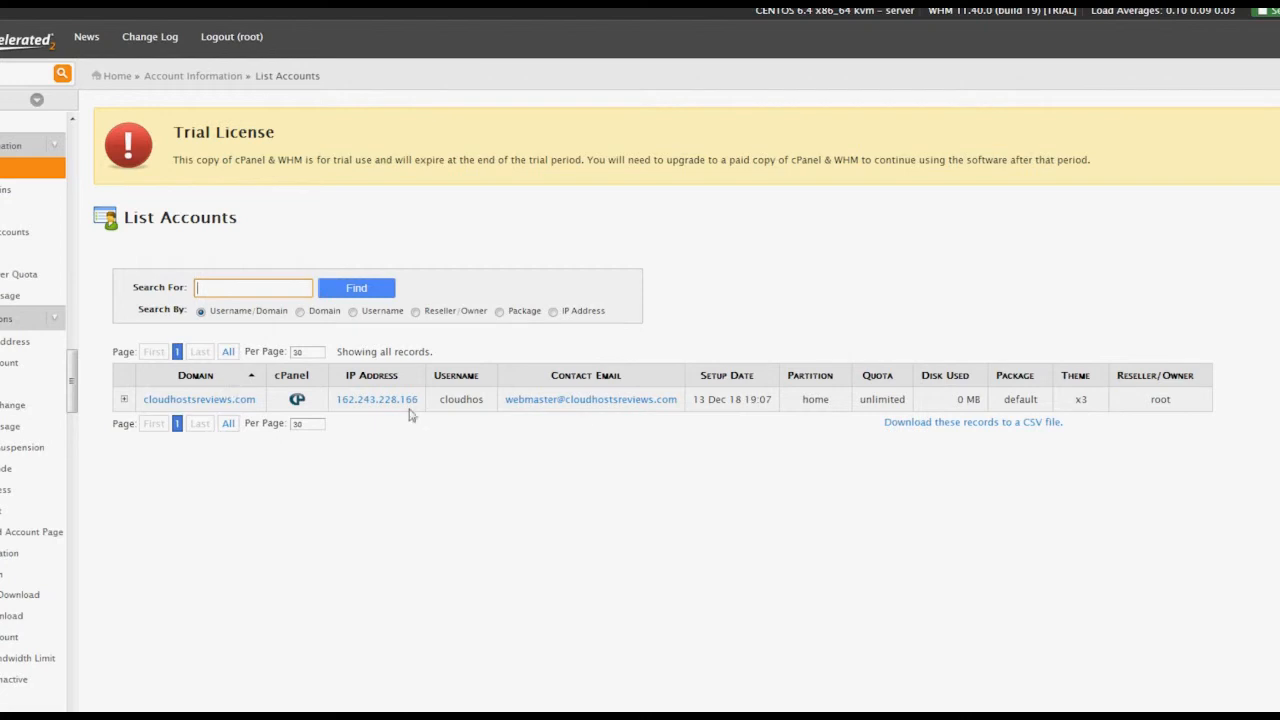
Expand the cloudhostsreviews.com row in List Accounts and log into its cPanel.
click(124, 399)
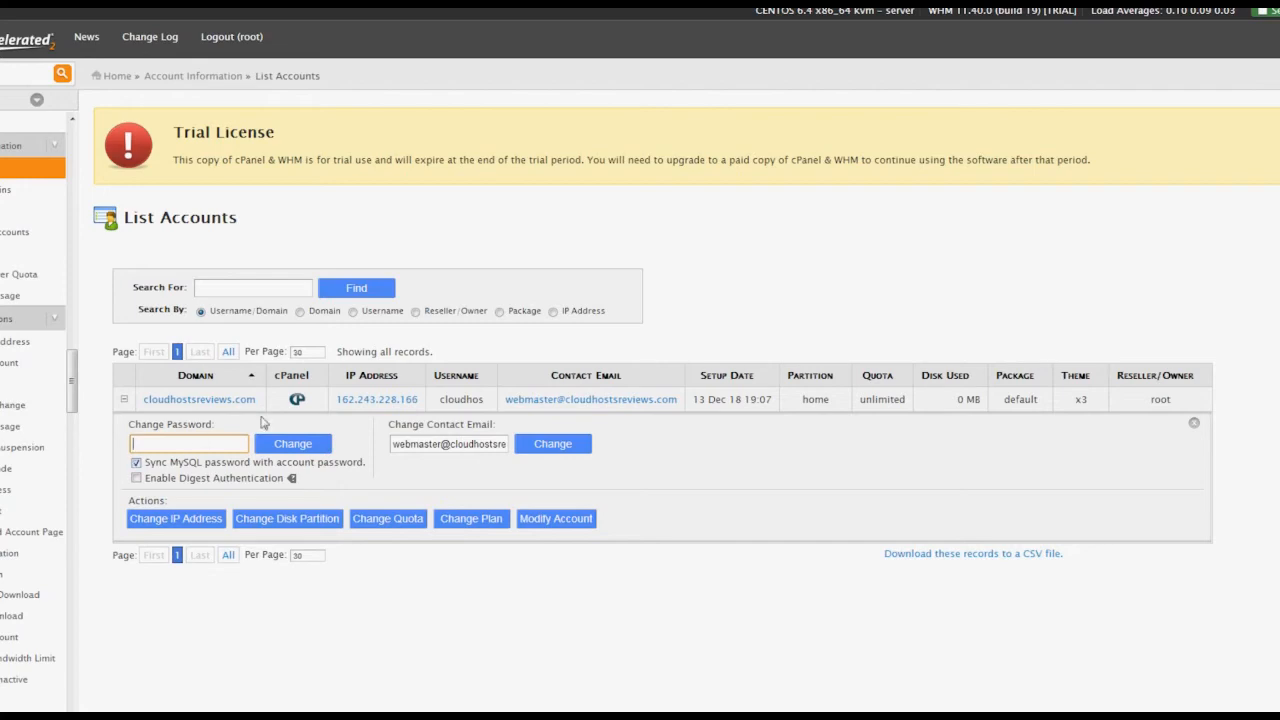
click(298, 401)
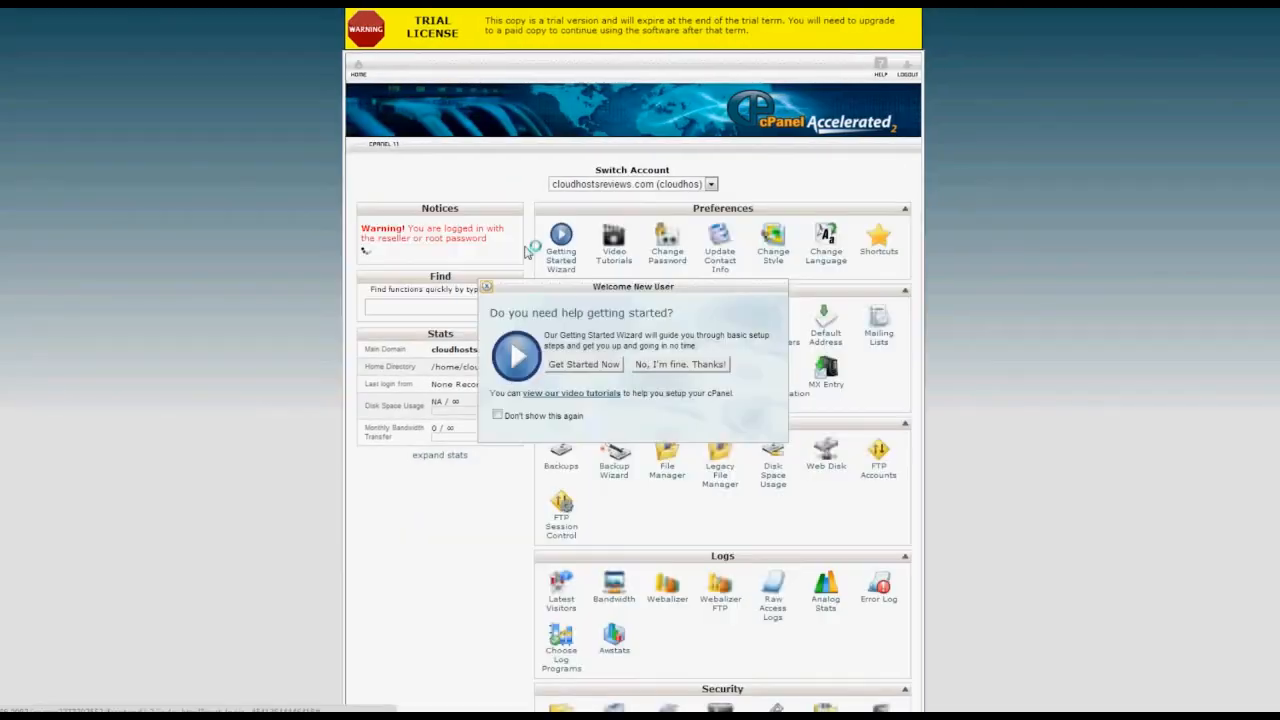
click(690, 366)
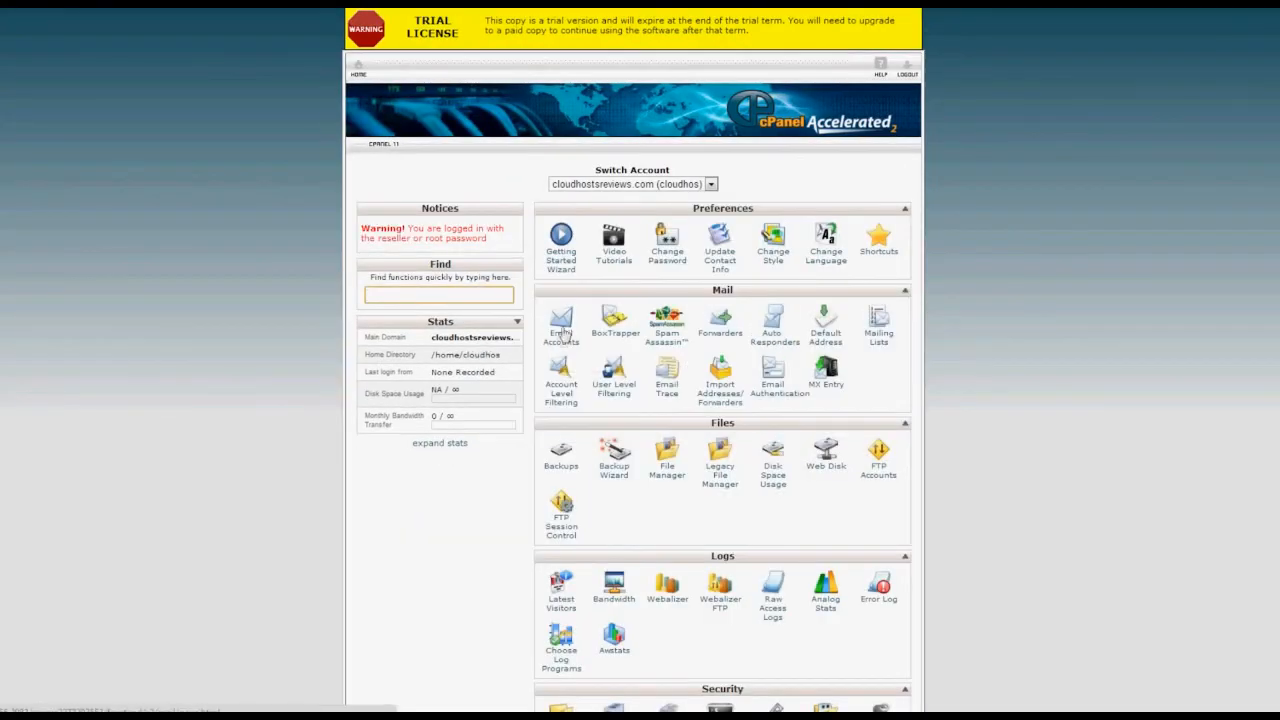
click(563, 337)
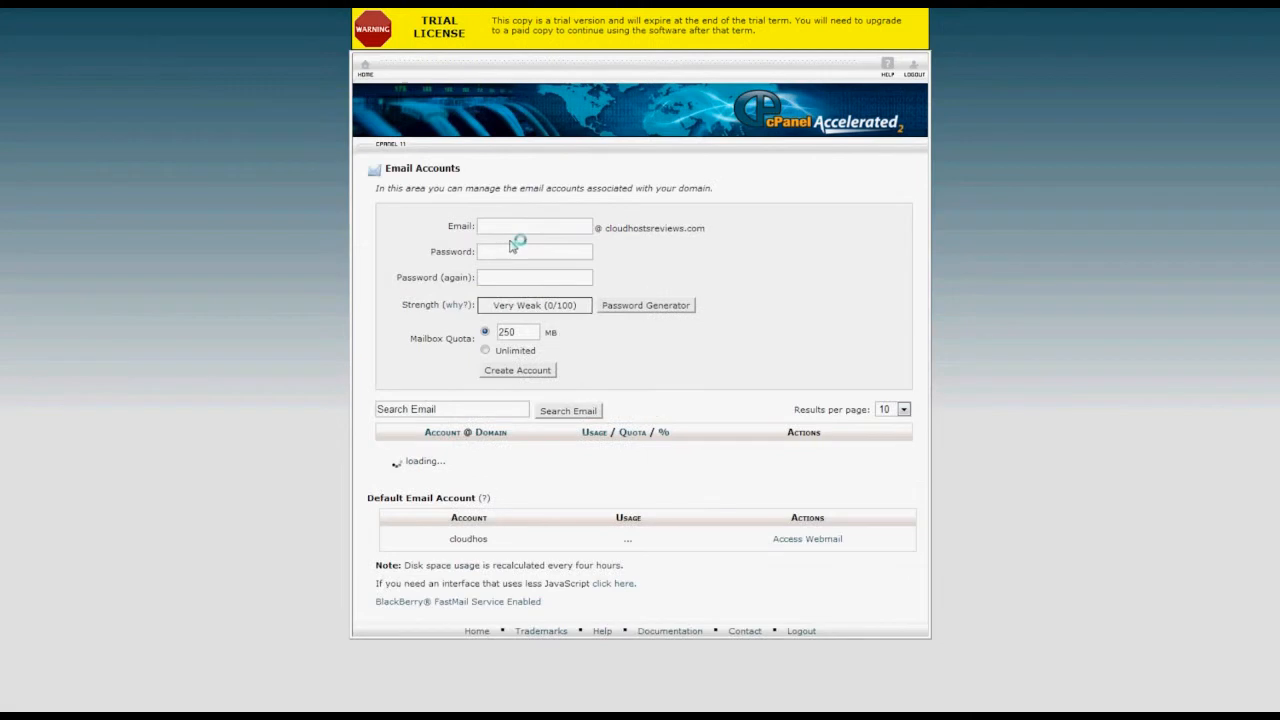
click(508, 226)
text(webm)
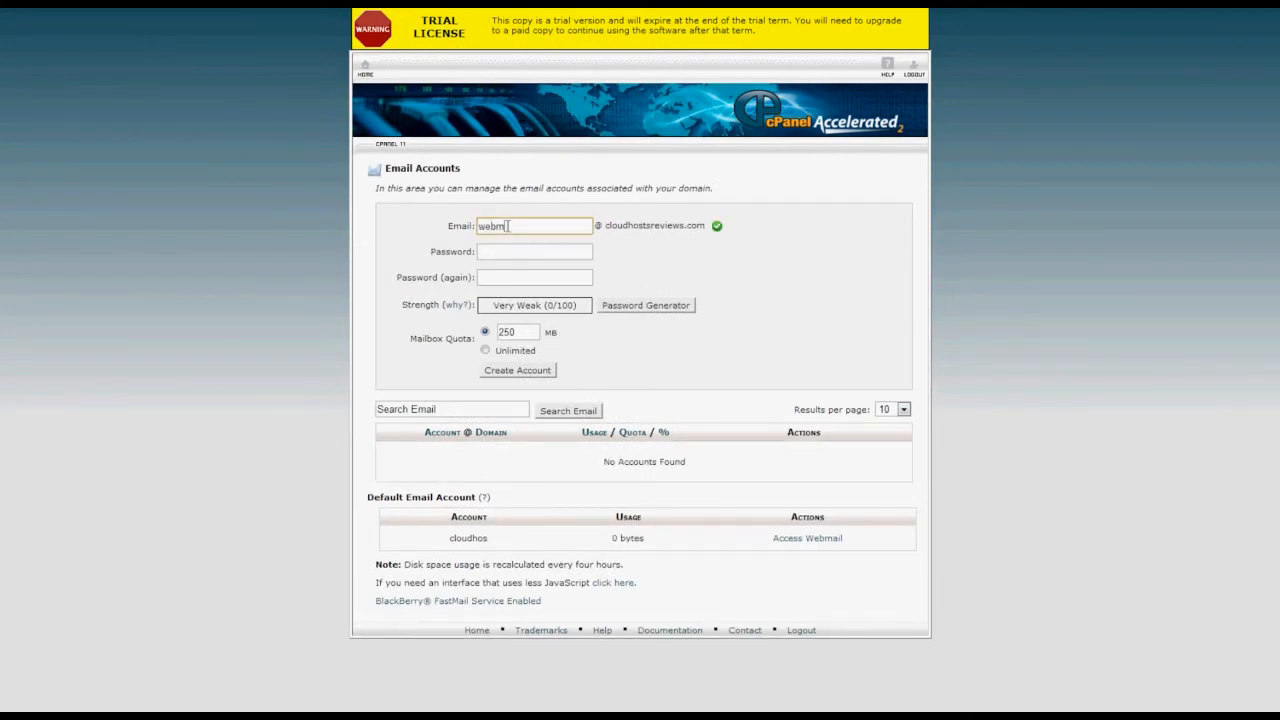
text(aster)
key(Tab)
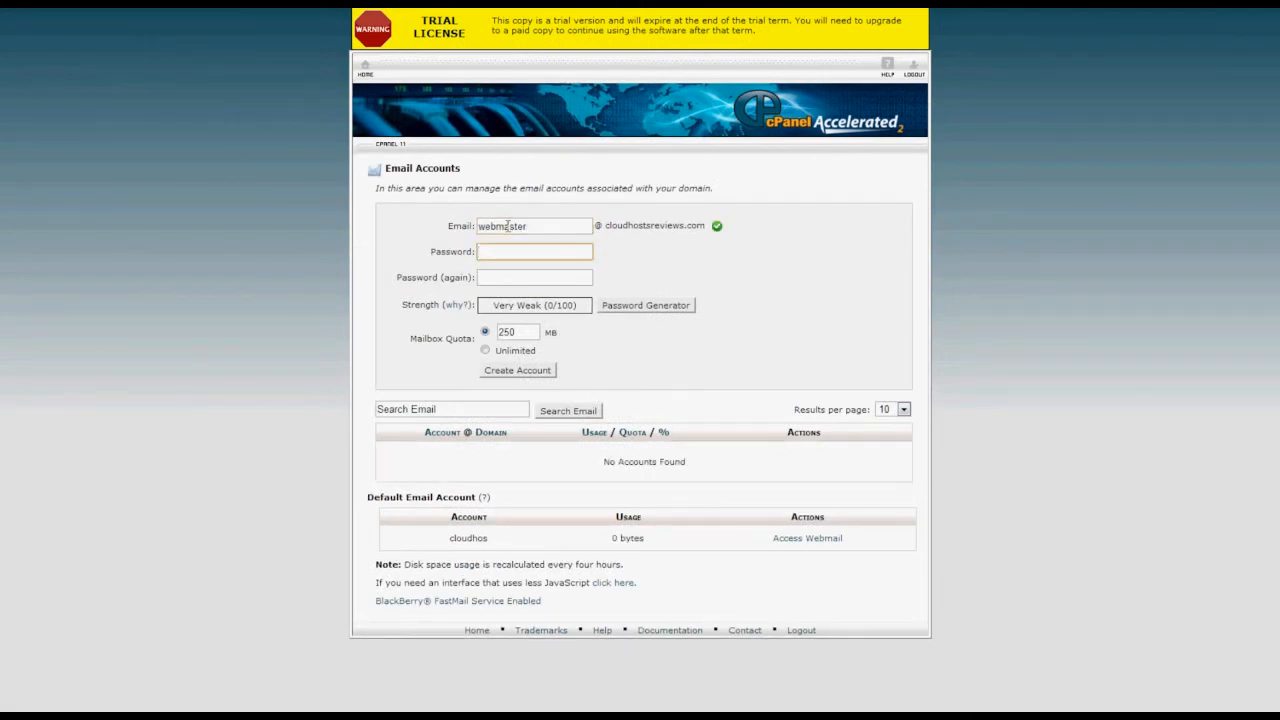
text(****)
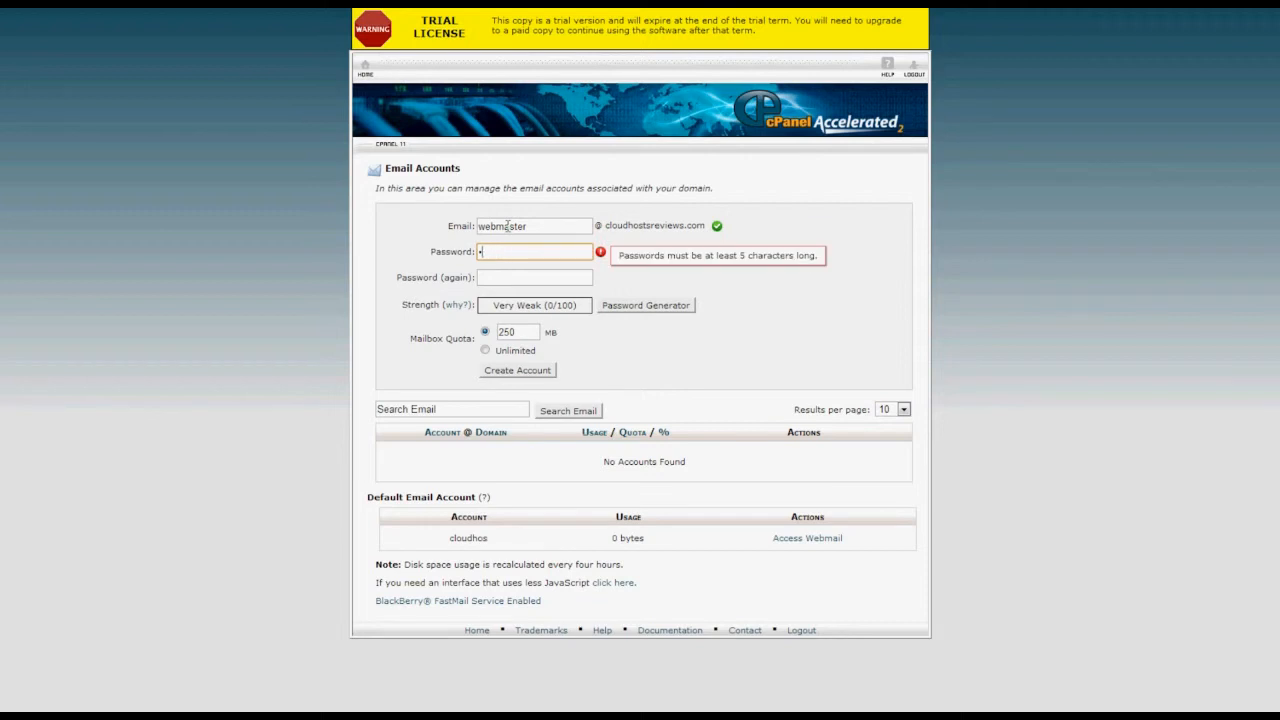
key(BackSpace)
text(*******)
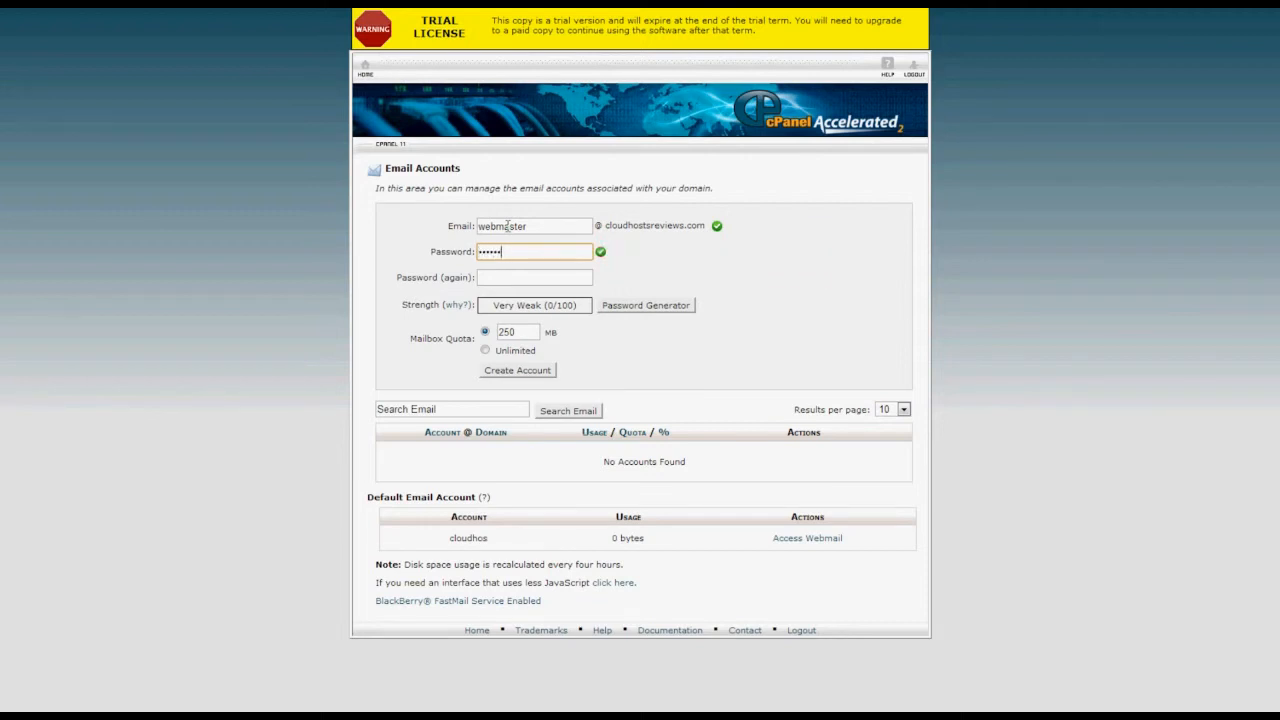
key(Tab)
text(******)
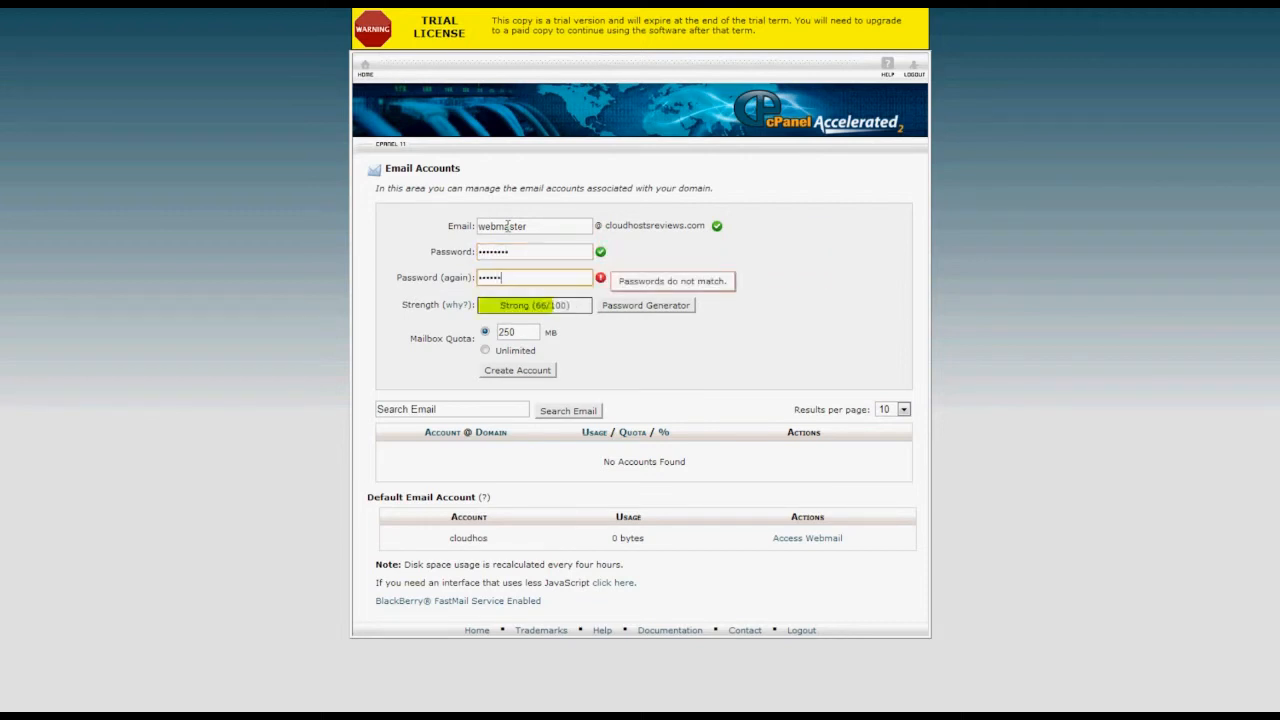
text(**)
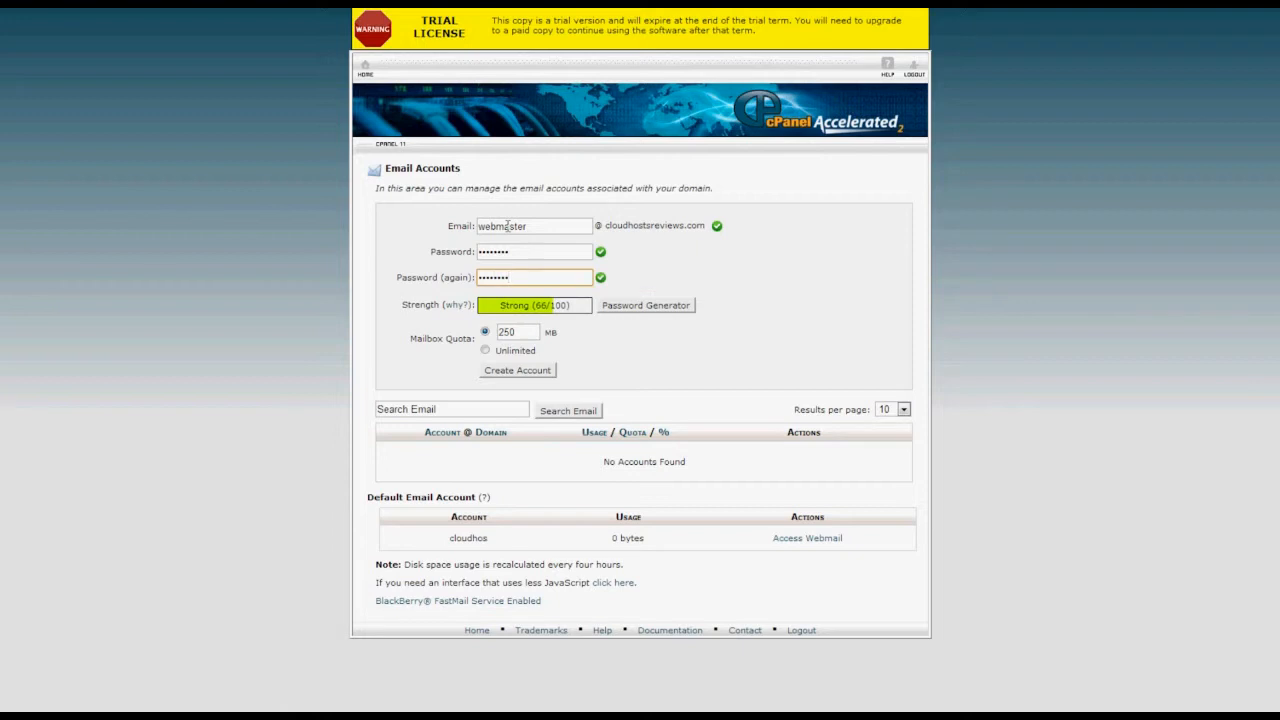
click(512, 371)
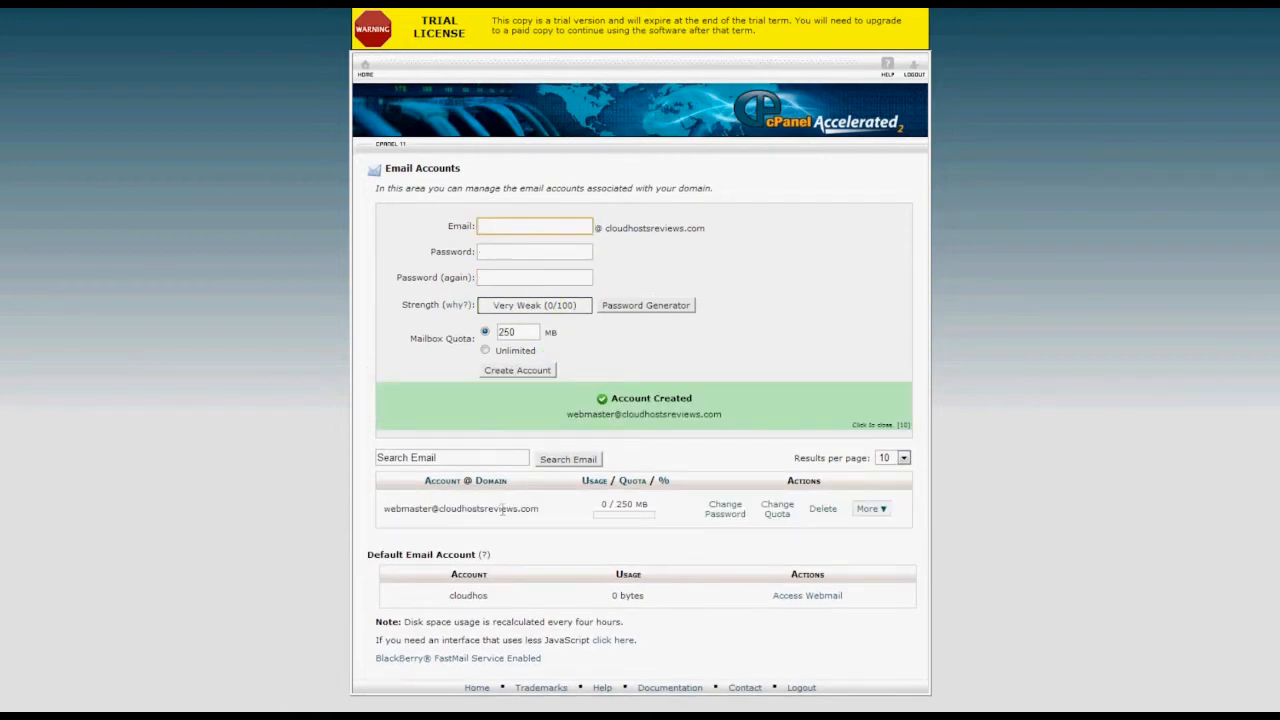
Review the webmaster mailbox's mail client settings, then choose Access Webmail for it.
click(870, 514)
click(874, 560)
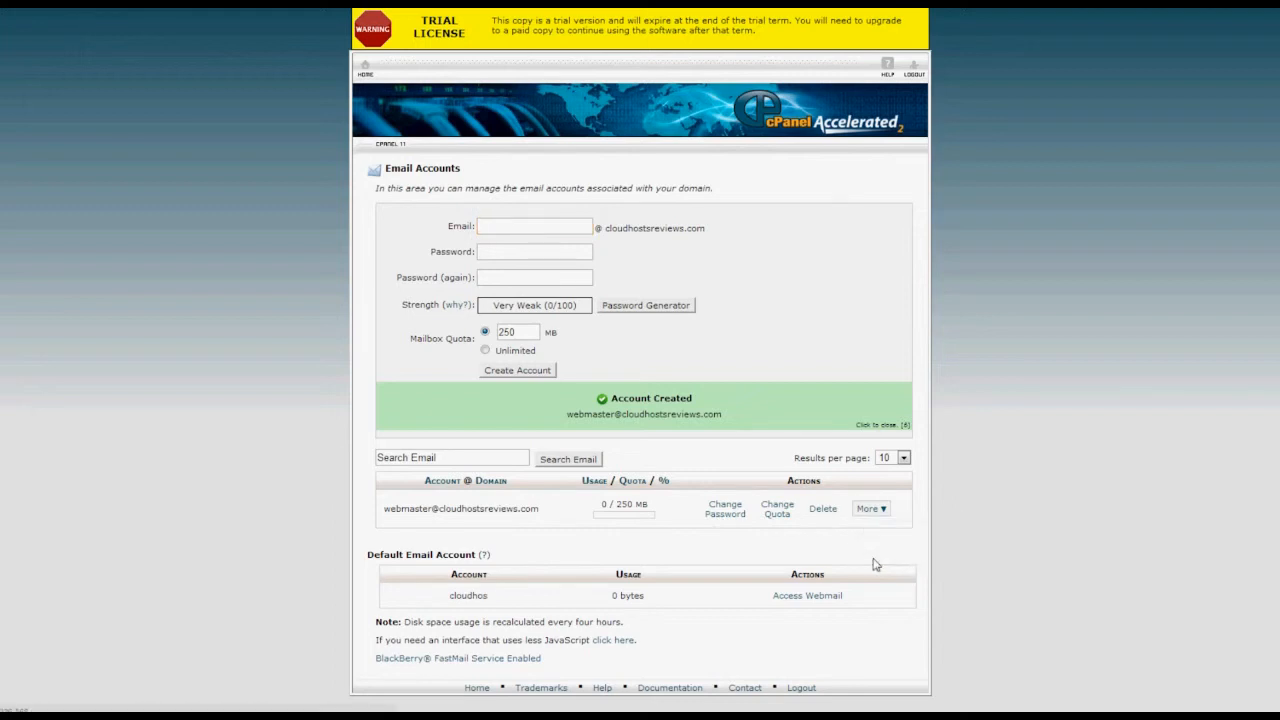
scroll(438, 476, down, 3)
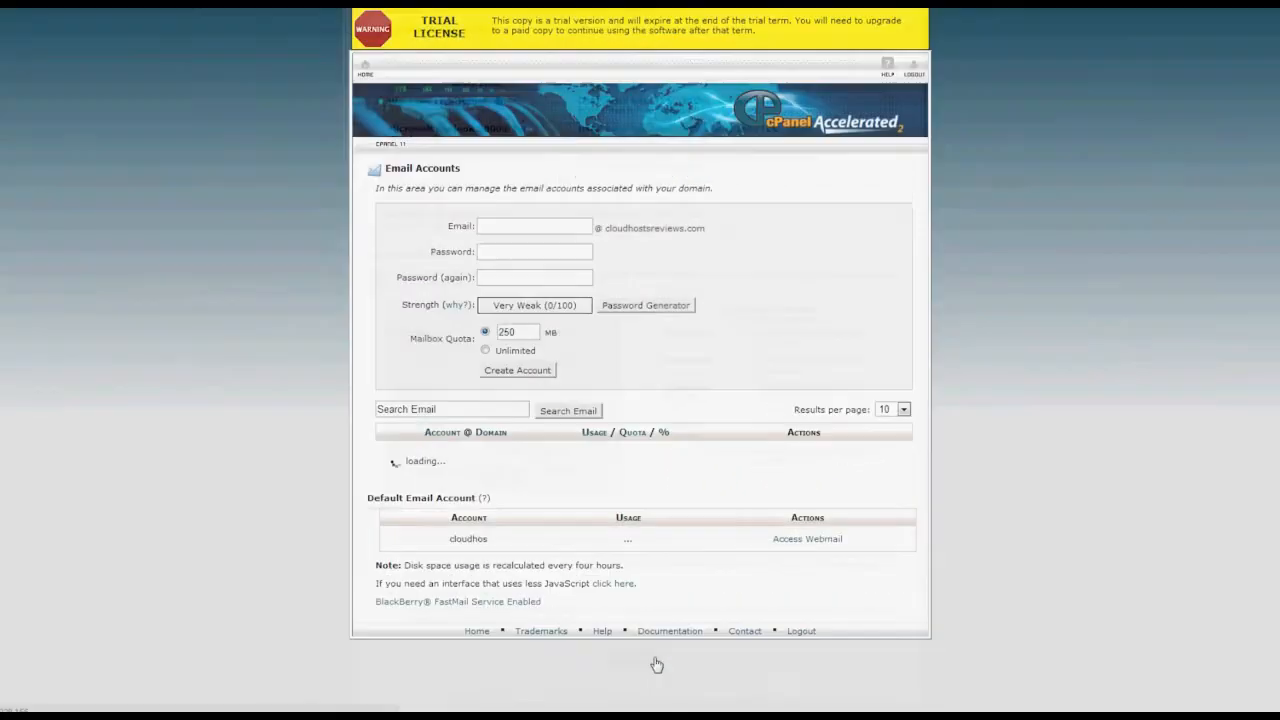
click(866, 462)
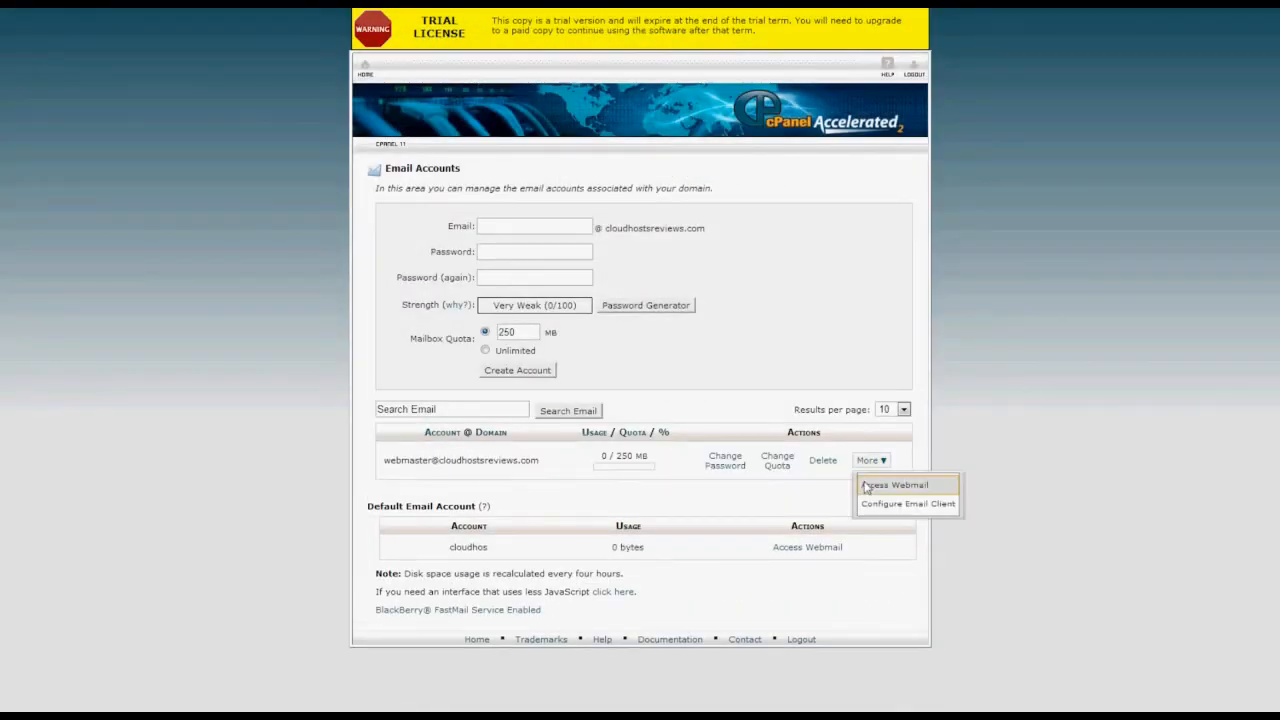
click(878, 485)
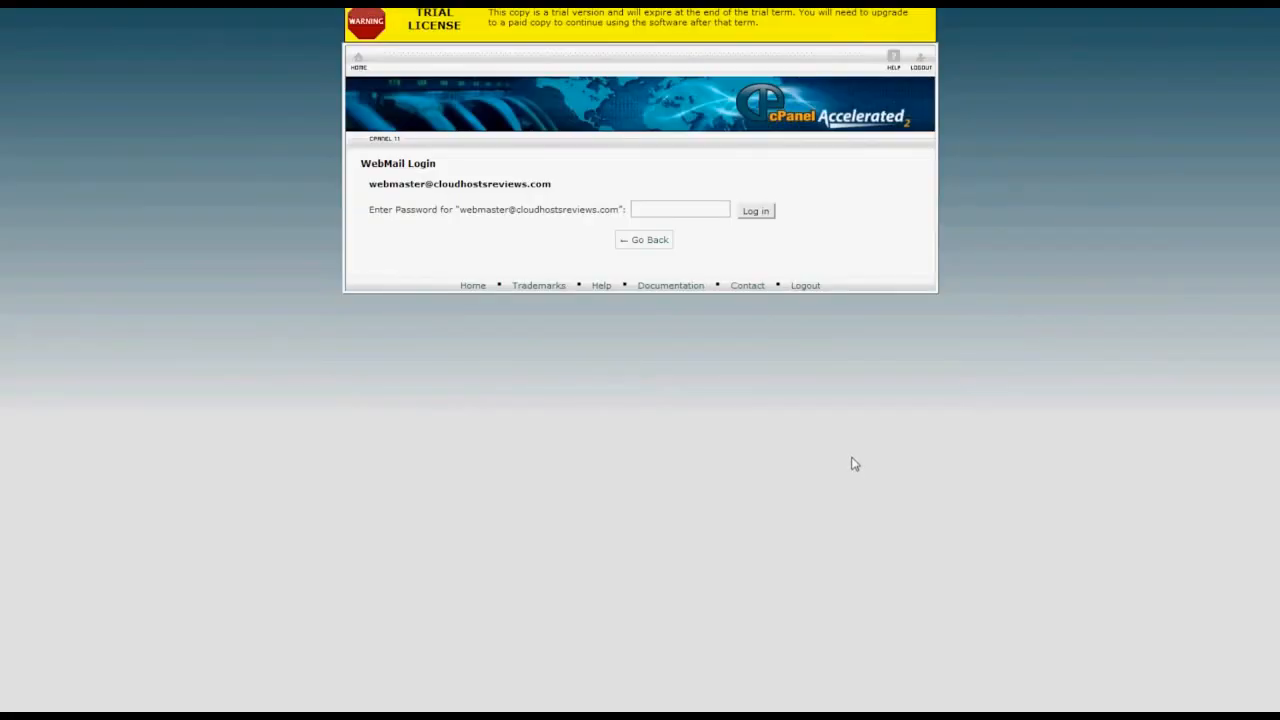
Log into webmail with the webmaster mailbox password and choose RoundCube as the client.
click(655, 205)
text(••••••)
click(755, 213)
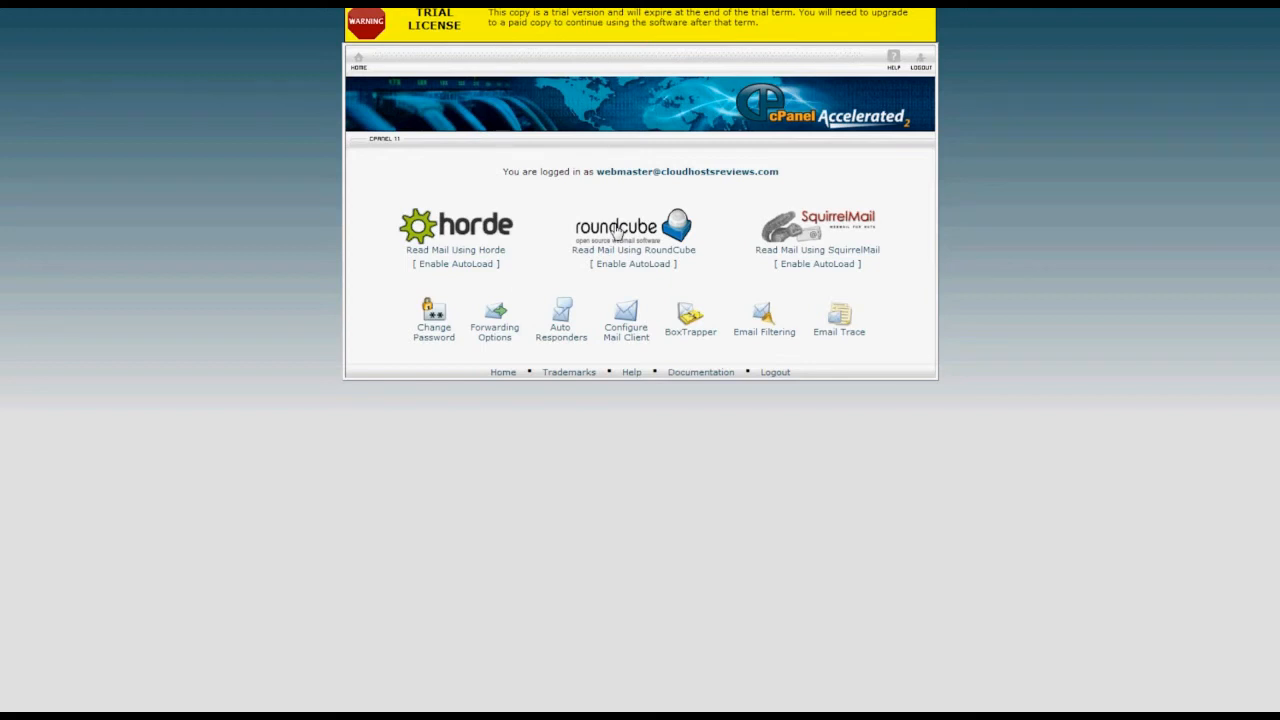
click(617, 231)
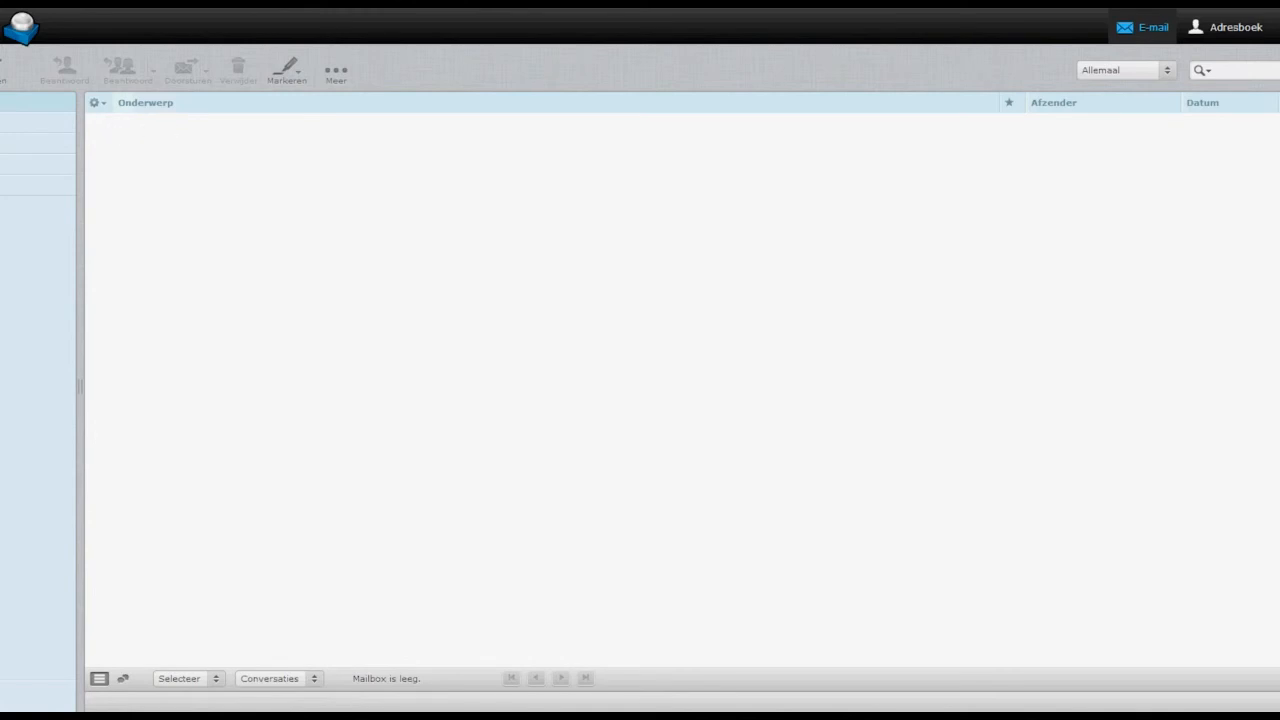
Load the server's webmail/ address over http instead of https.
key(BackSpace)
text(web)
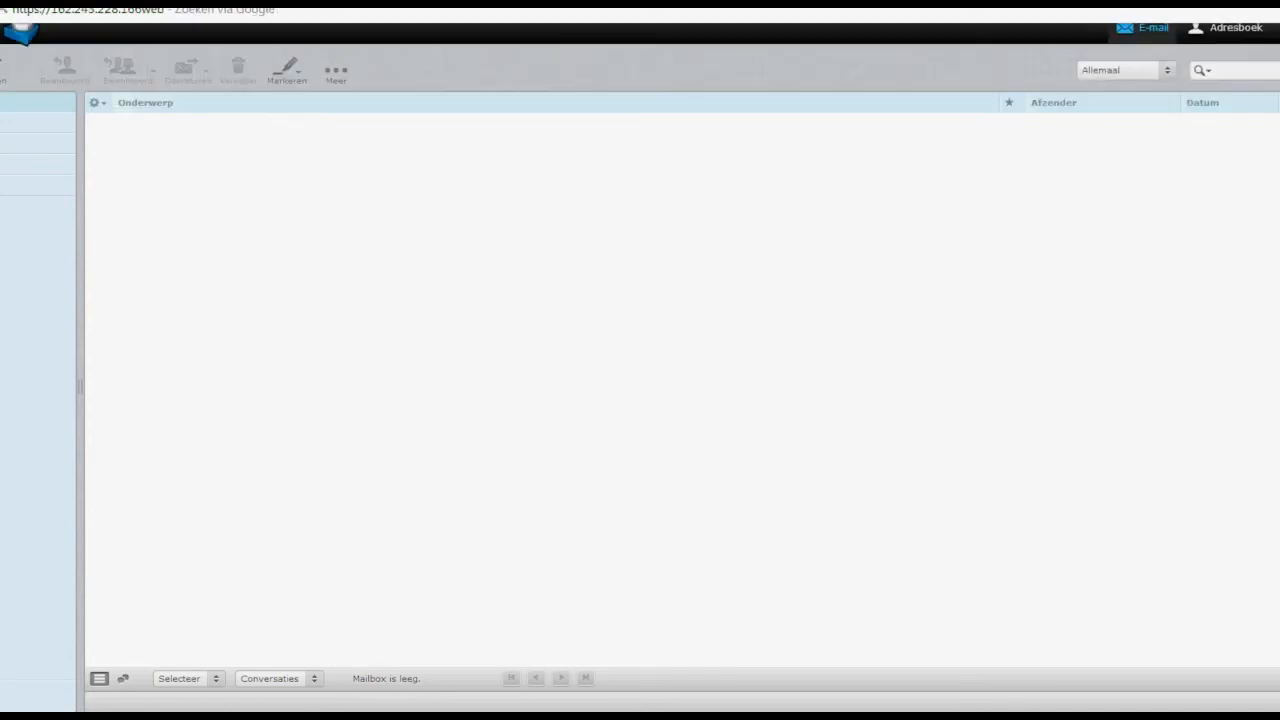
text(mail)
text(/)
key(BackSpace)
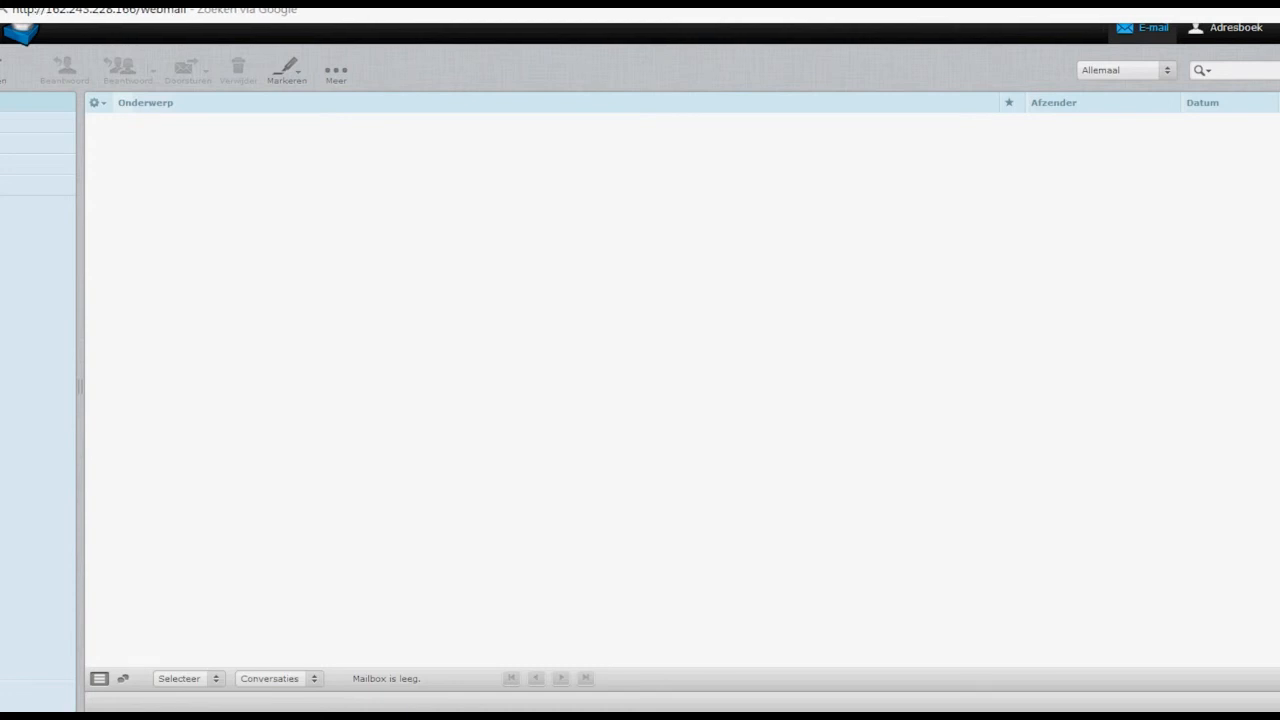
key(Return)
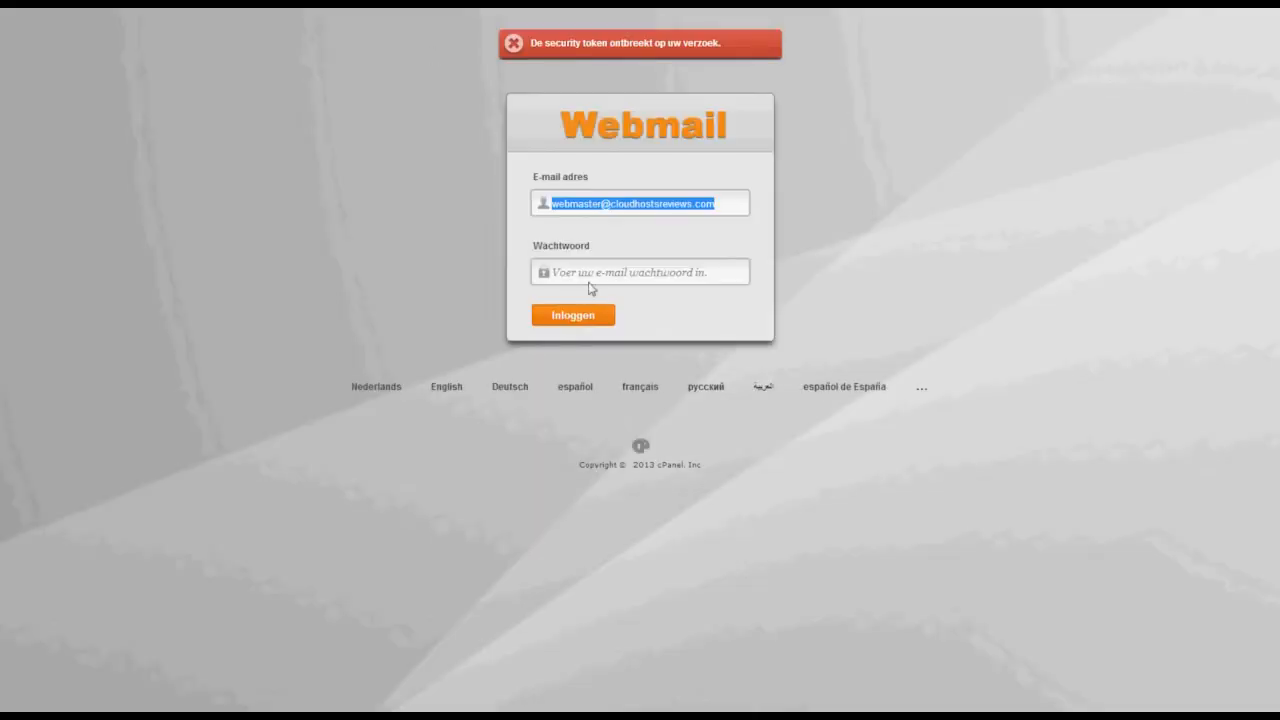
Sign in again with the mailbox password via Inloggen and open the inbox in RoundCube.
click(591, 275)
text(****)
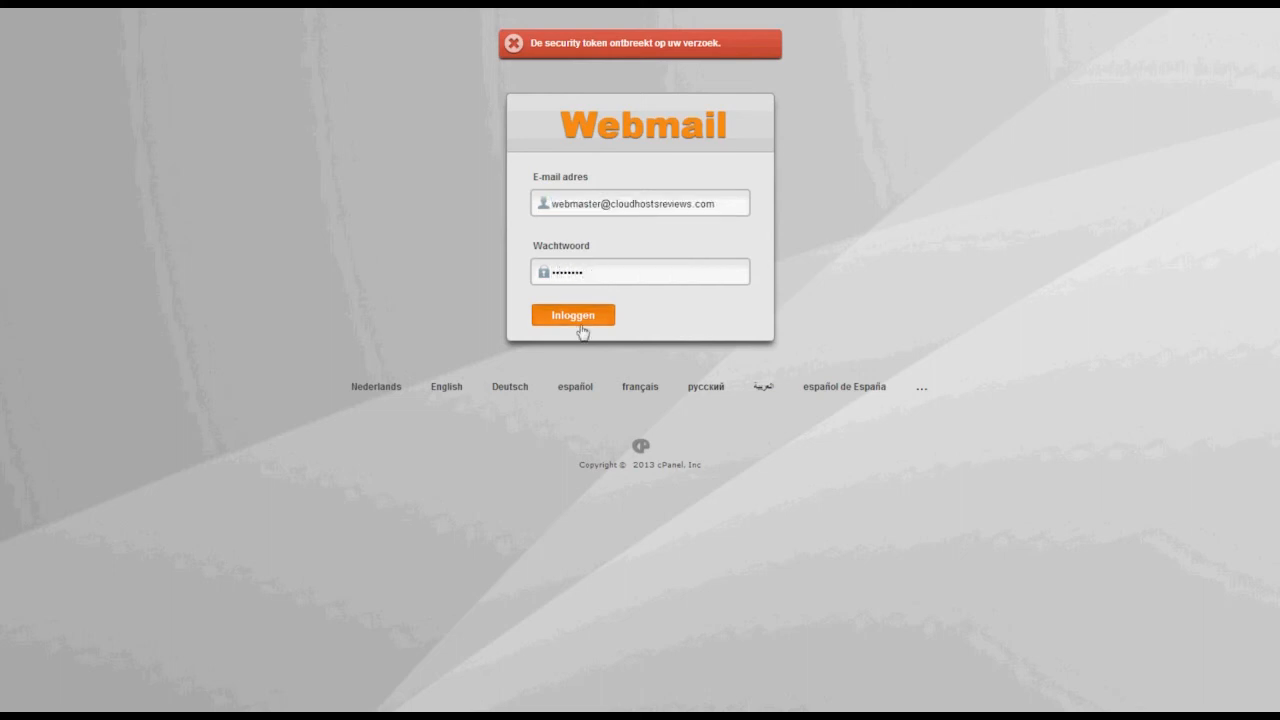
click(583, 318)
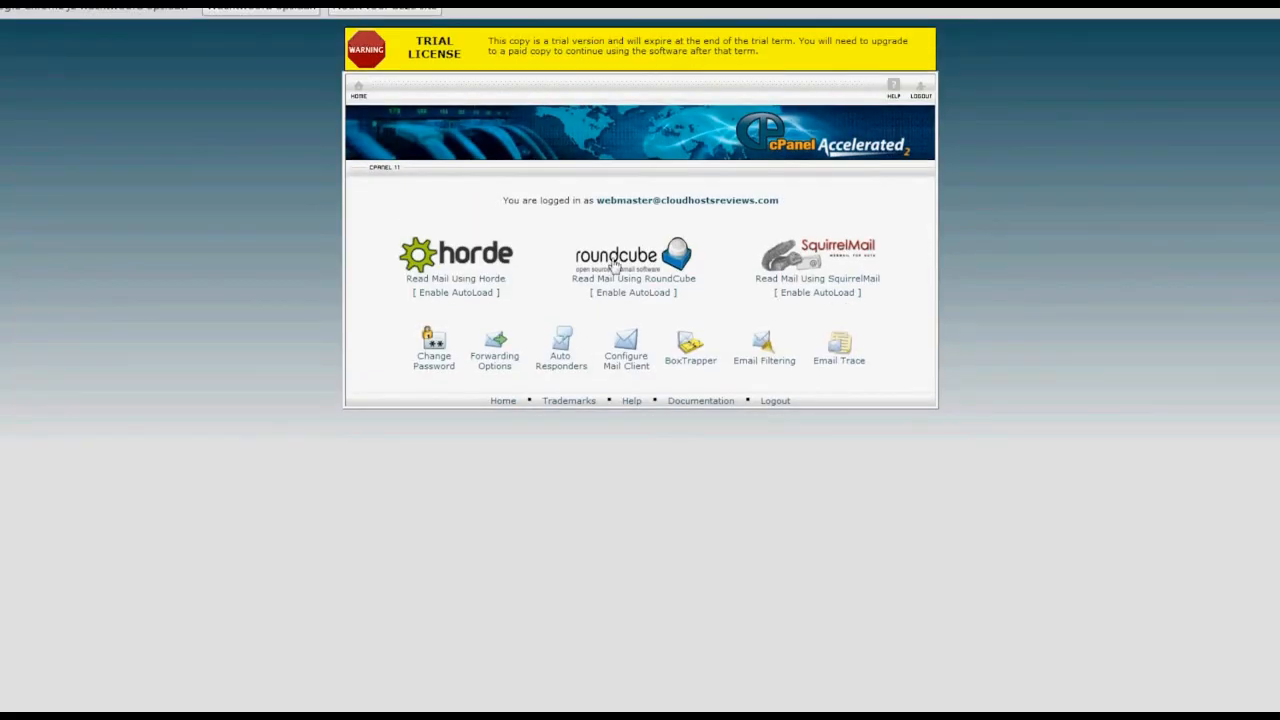
scroll(616, 265, down, 1)
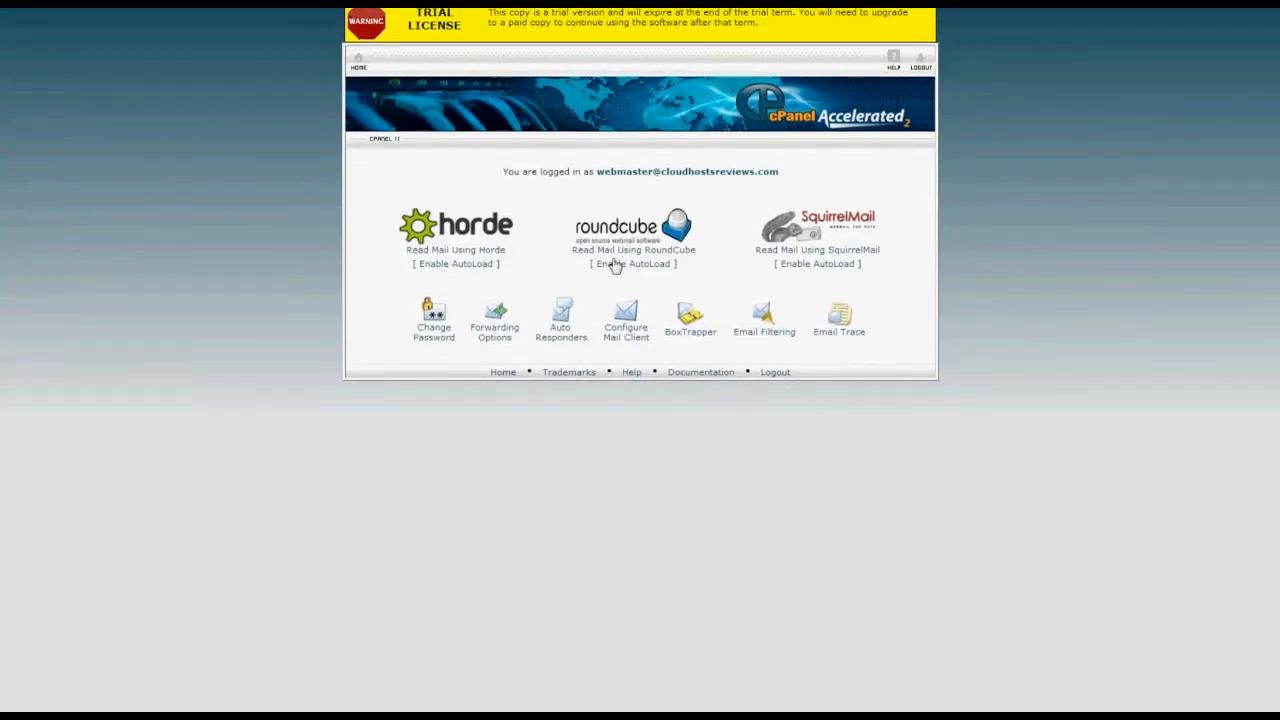
click(615, 264)
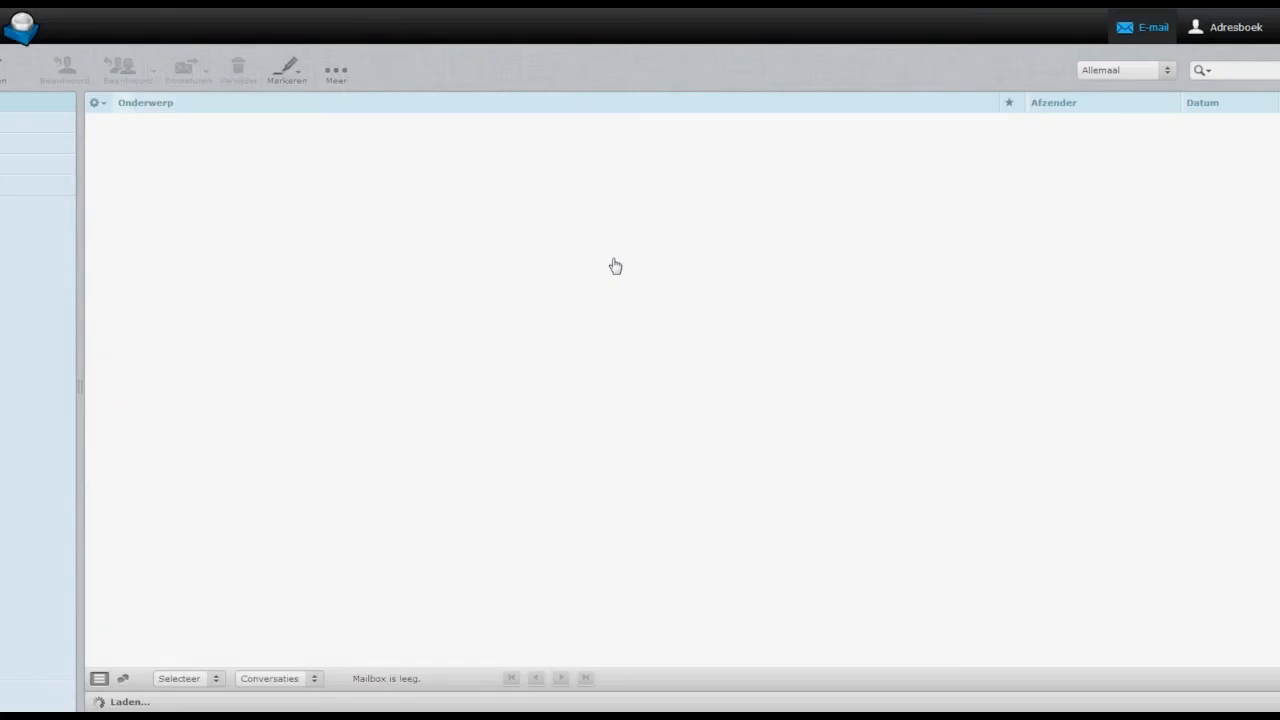